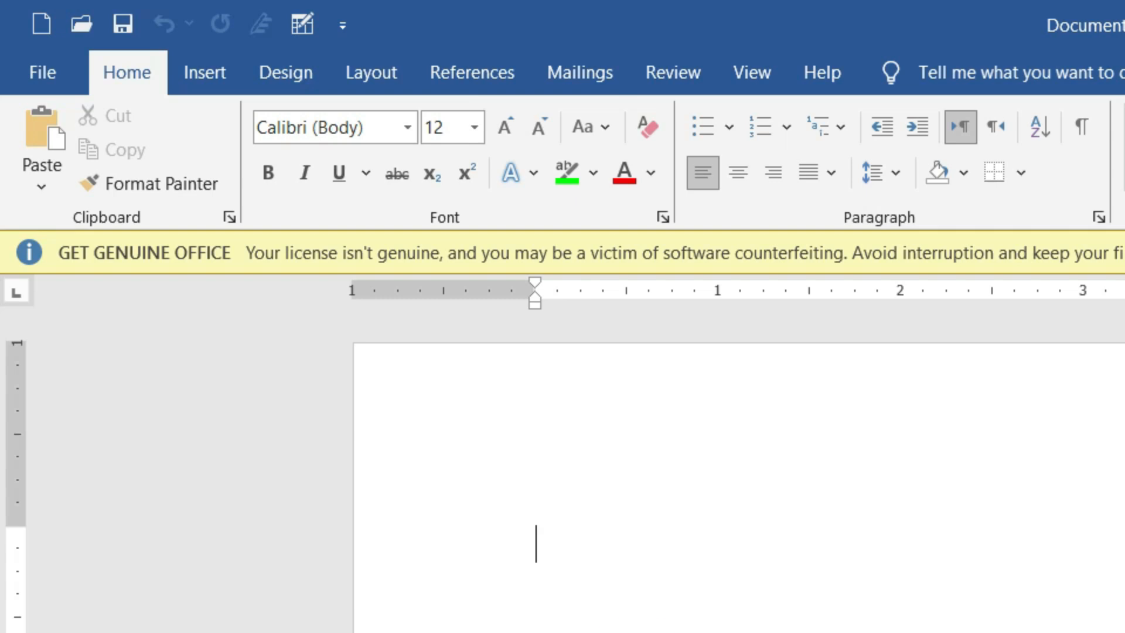
# Step: Browse the built-in cover page designs and insert the Austin cover page
pyautogui.click(205, 72)
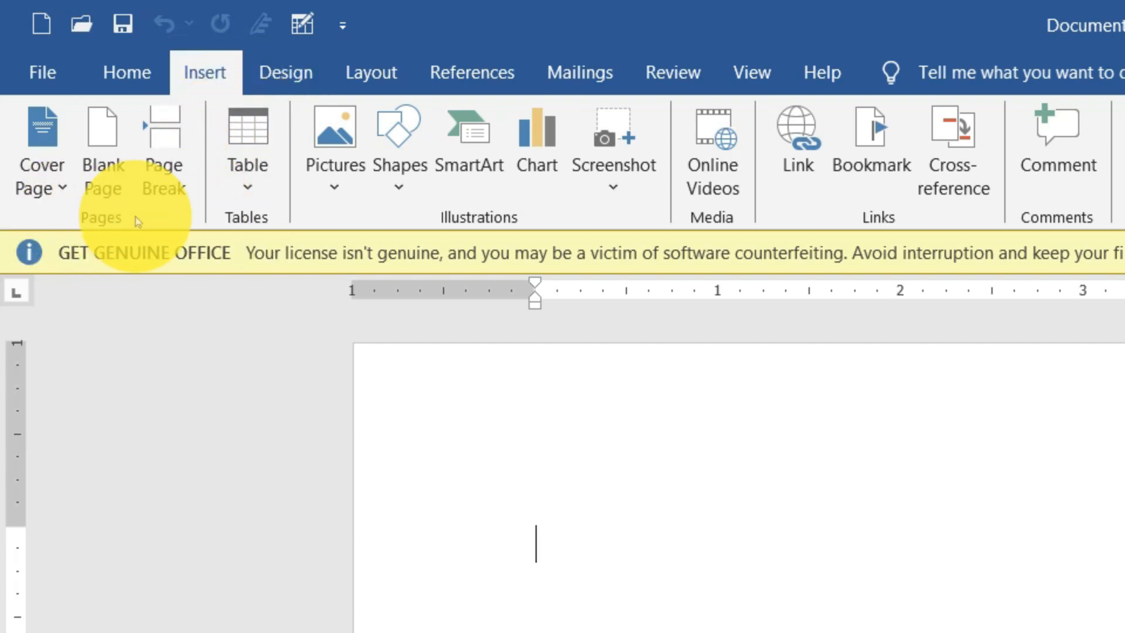
pyautogui.click(66, 186)
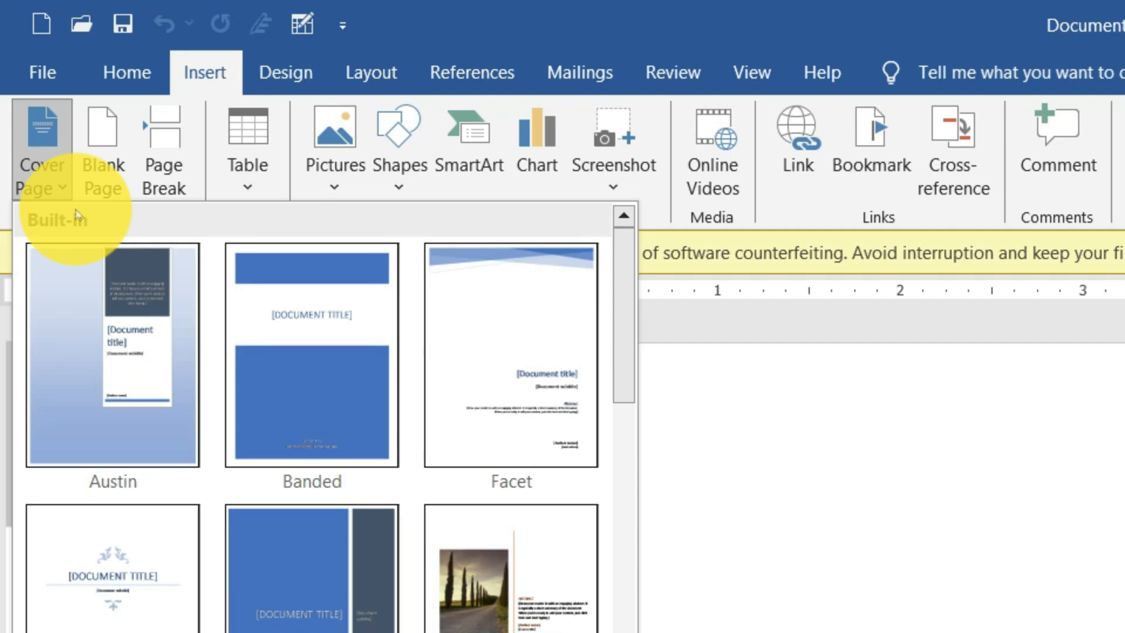
pyautogui.scroll(-4, 293, 414)
pyautogui.scroll(3, 298, 434)
pyautogui.scroll(-2, 299, 450)
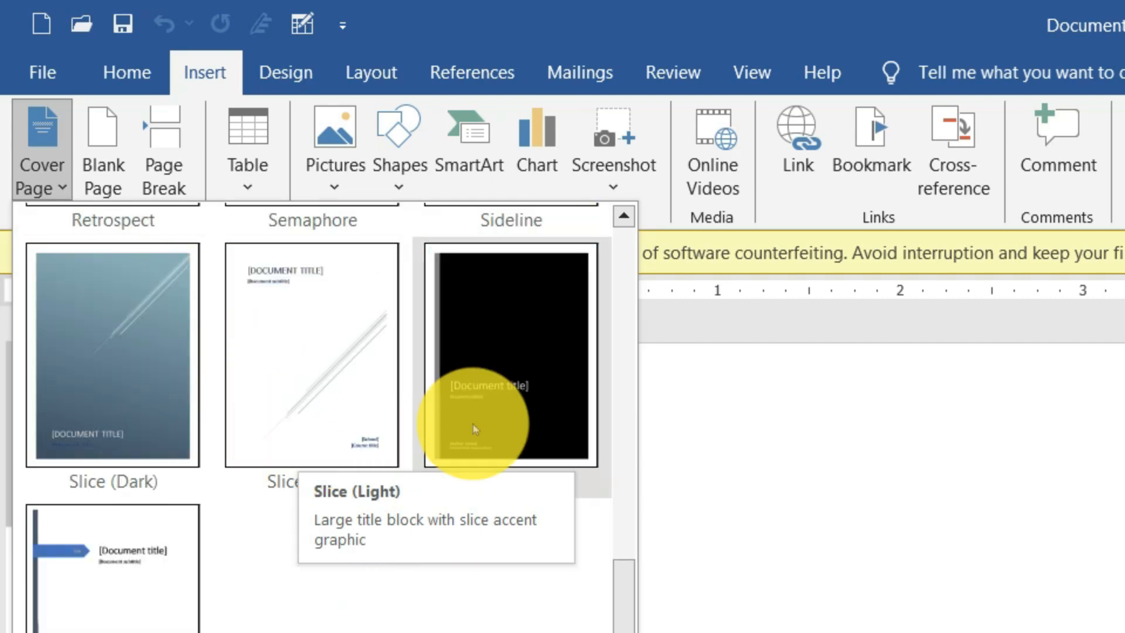
pyautogui.scroll(5, 477, 430)
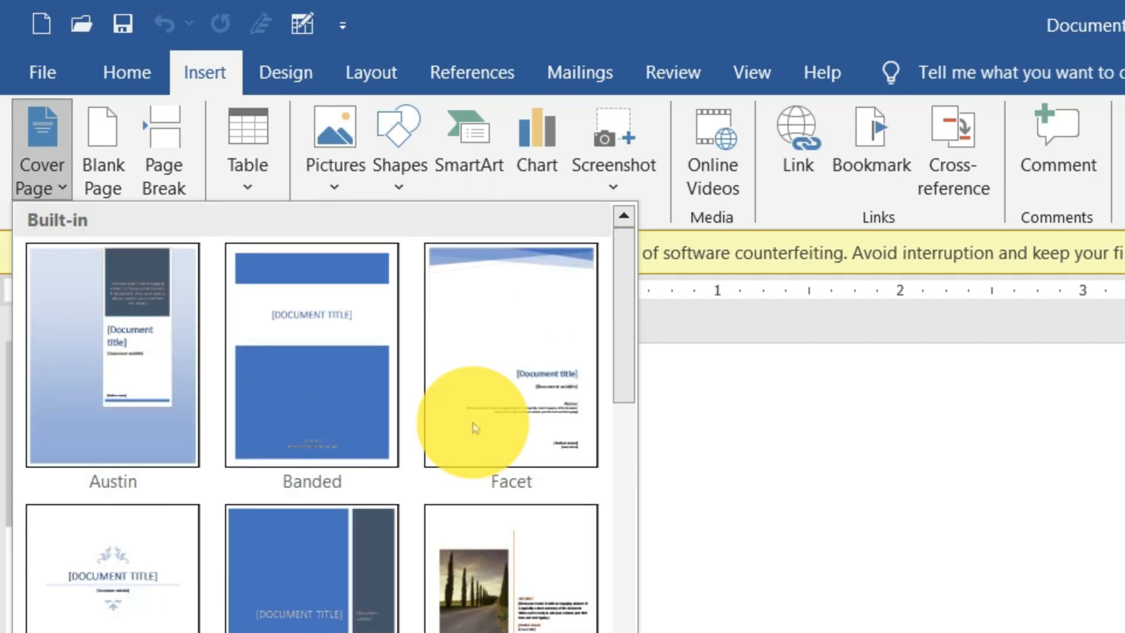
pyautogui.click(126, 347)
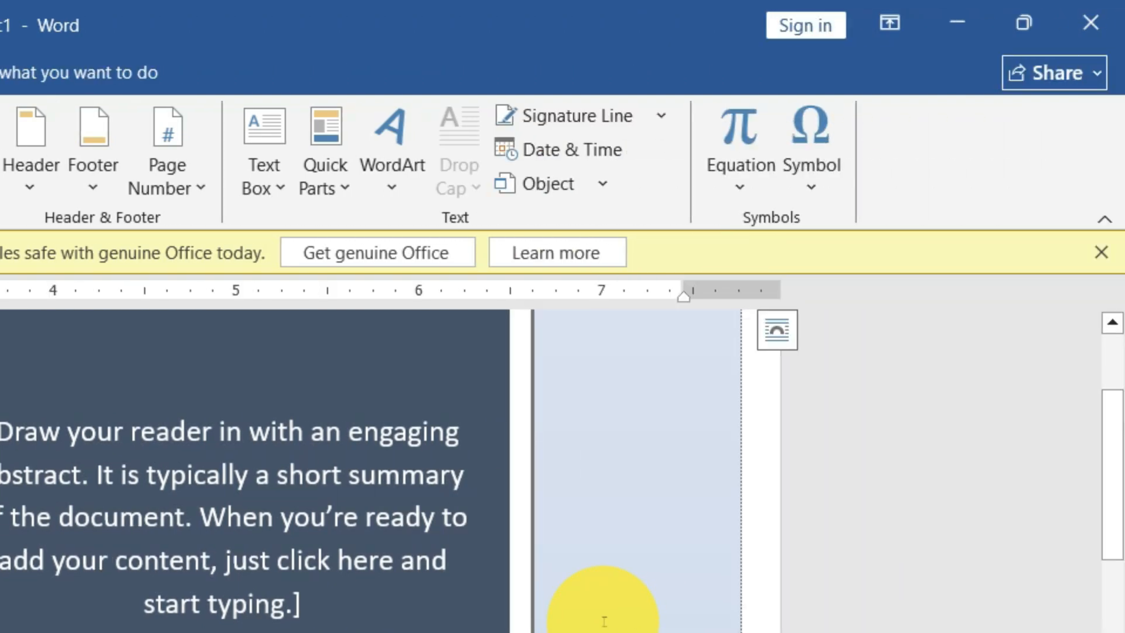
# Step: Delete the cover page's light-blue background shape, and undo back to the blank document
pyautogui.click(607, 621)
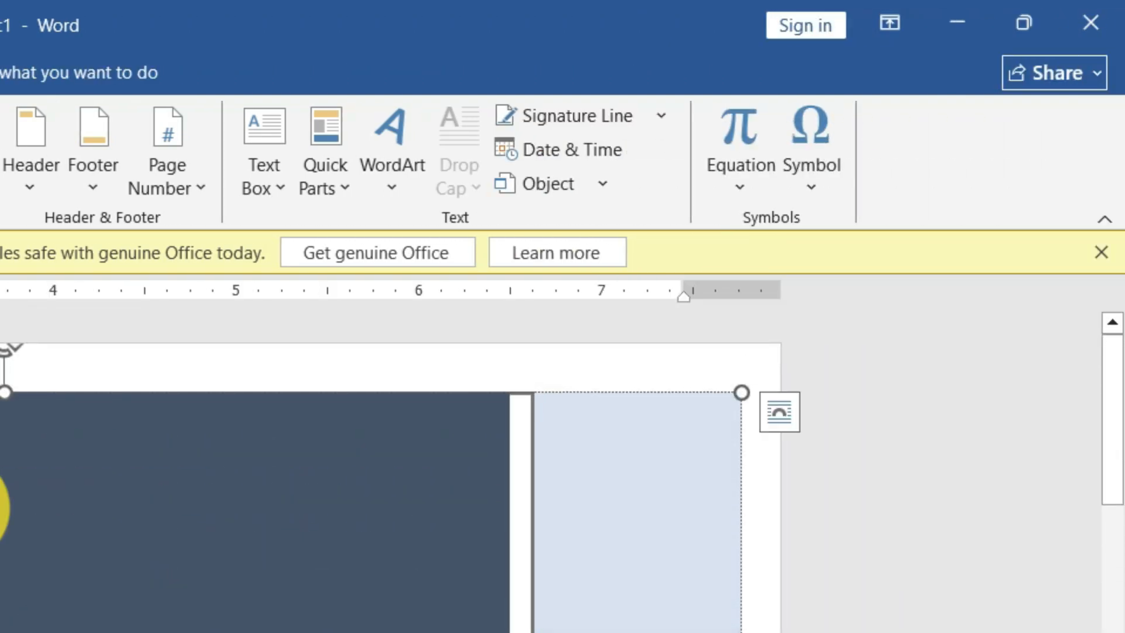
pyautogui.scroll(-11, 95, 495)
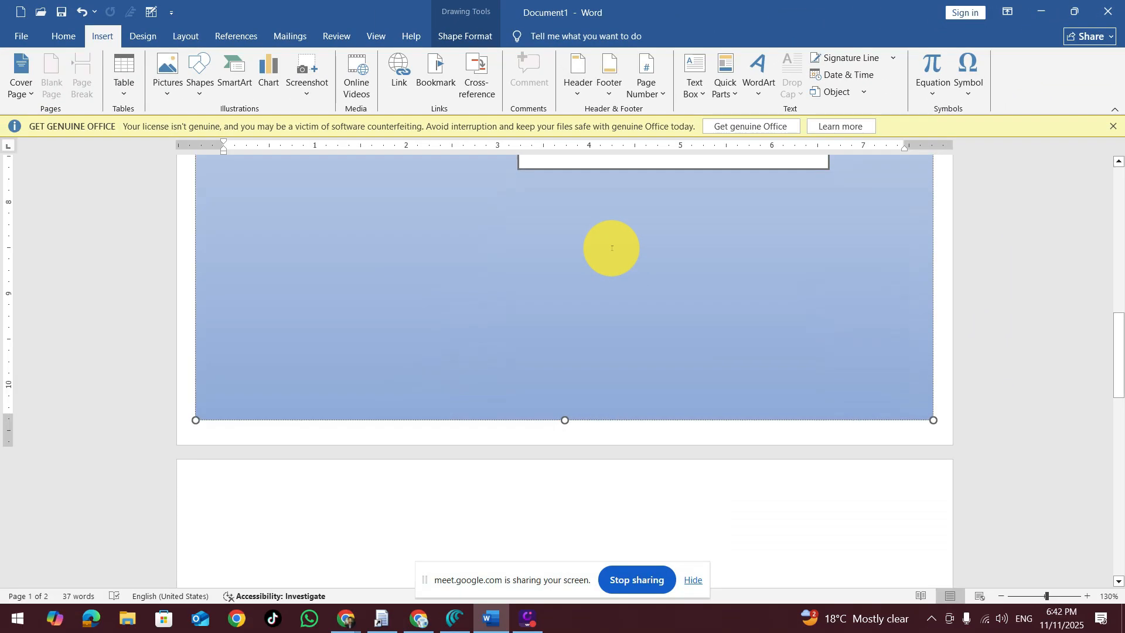
pyautogui.scroll(8, 528, 293)
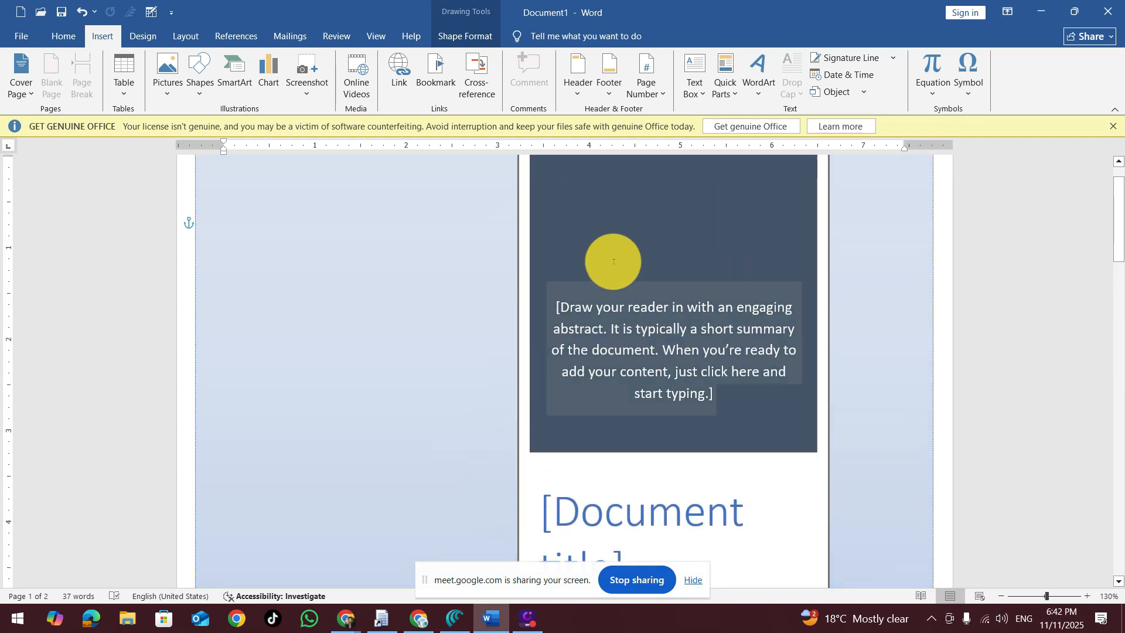
pyautogui.scroll(1, 613, 261)
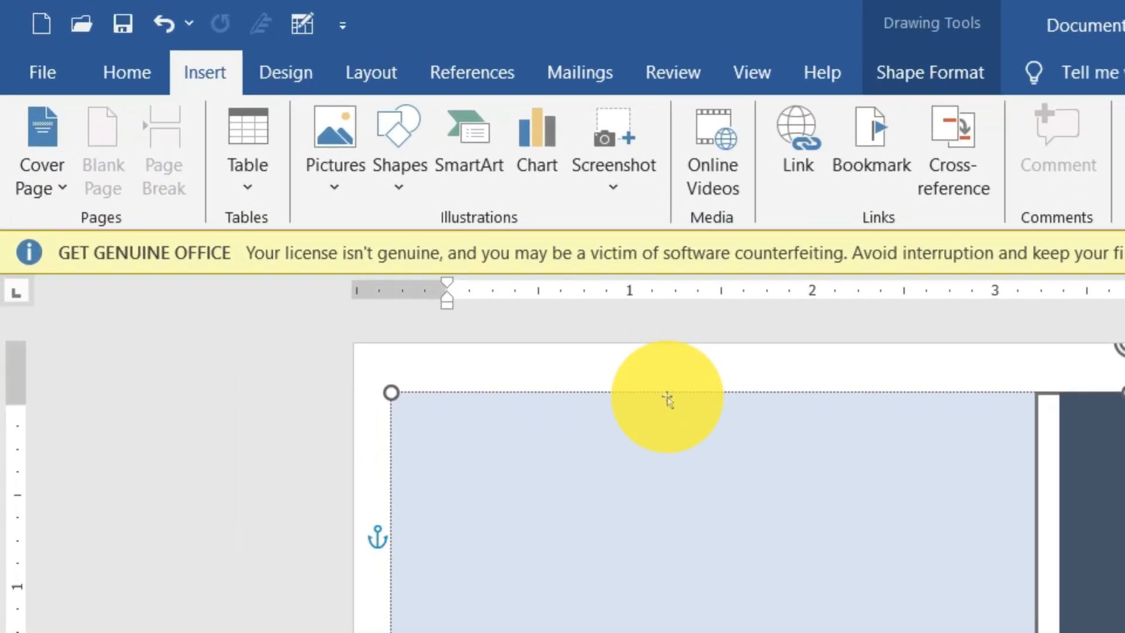
pyautogui.press('Delete')
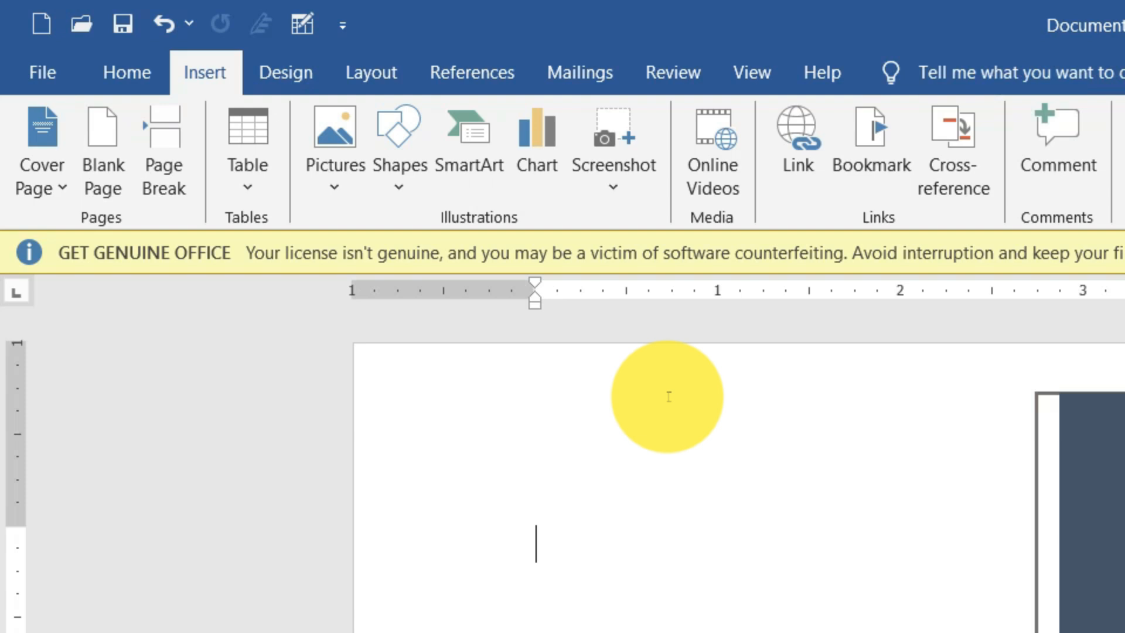
pyautogui.hotkey('ctrl', 'z')
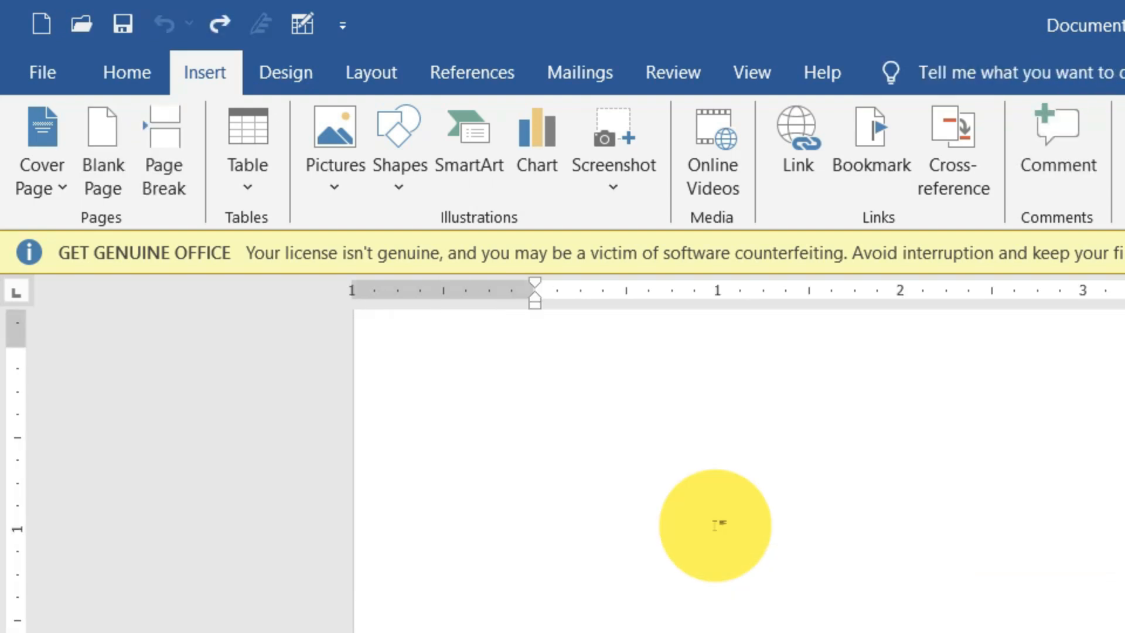
# Step: Insert the Austin cover page again and select its abstract placeholder in the dark-blue box
pyautogui.click(63, 188)
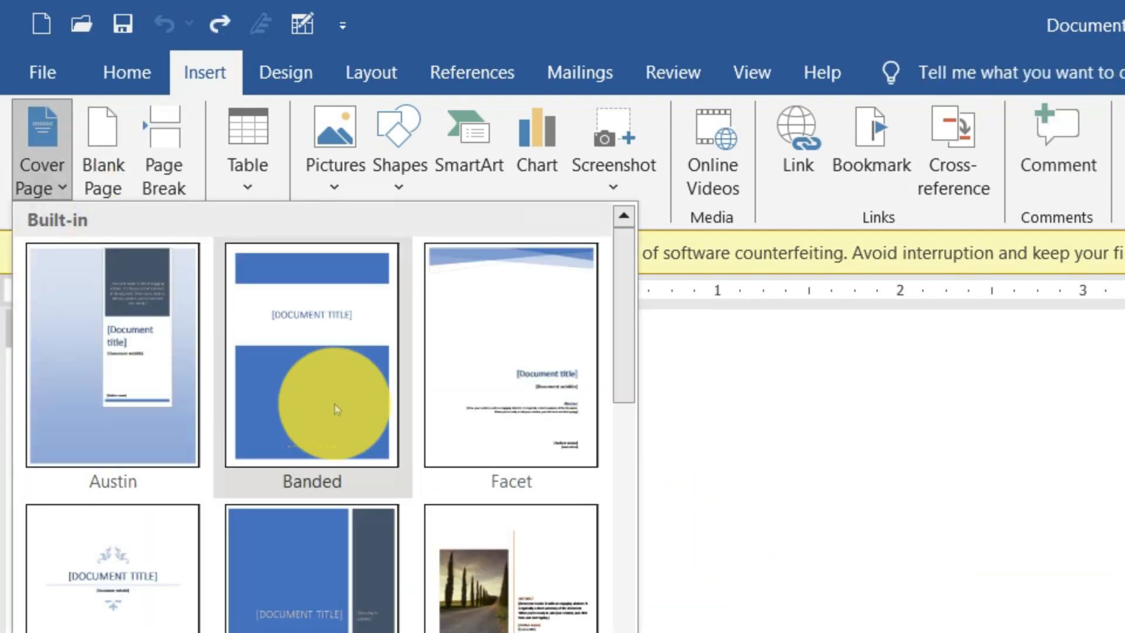
pyautogui.scroll(-10, 381, 602)
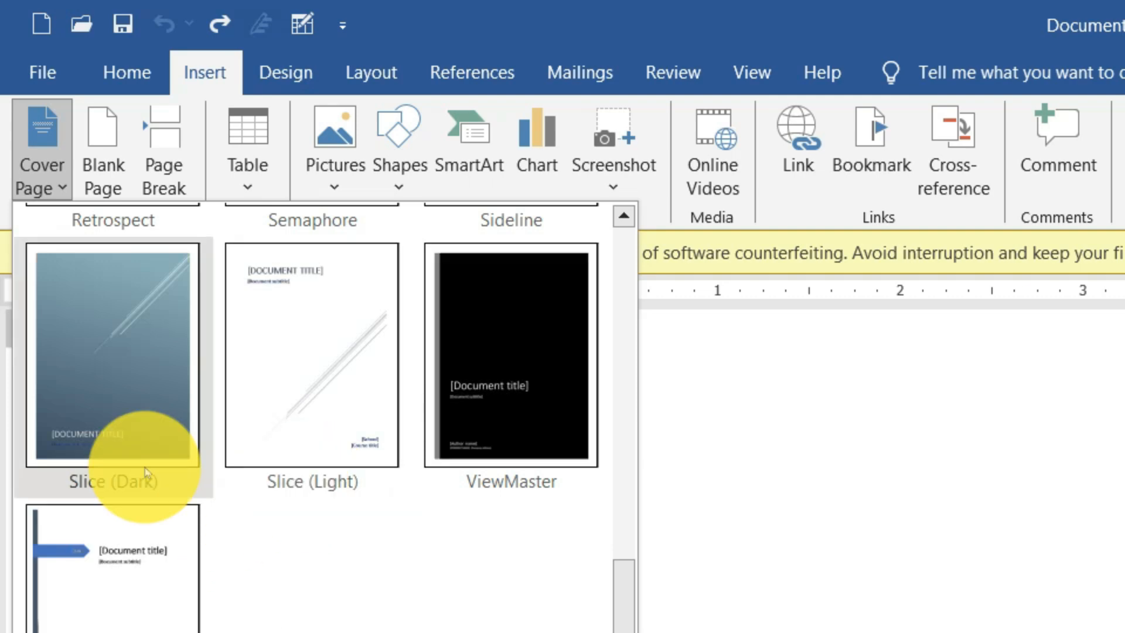
pyautogui.scroll(10, 485, 473)
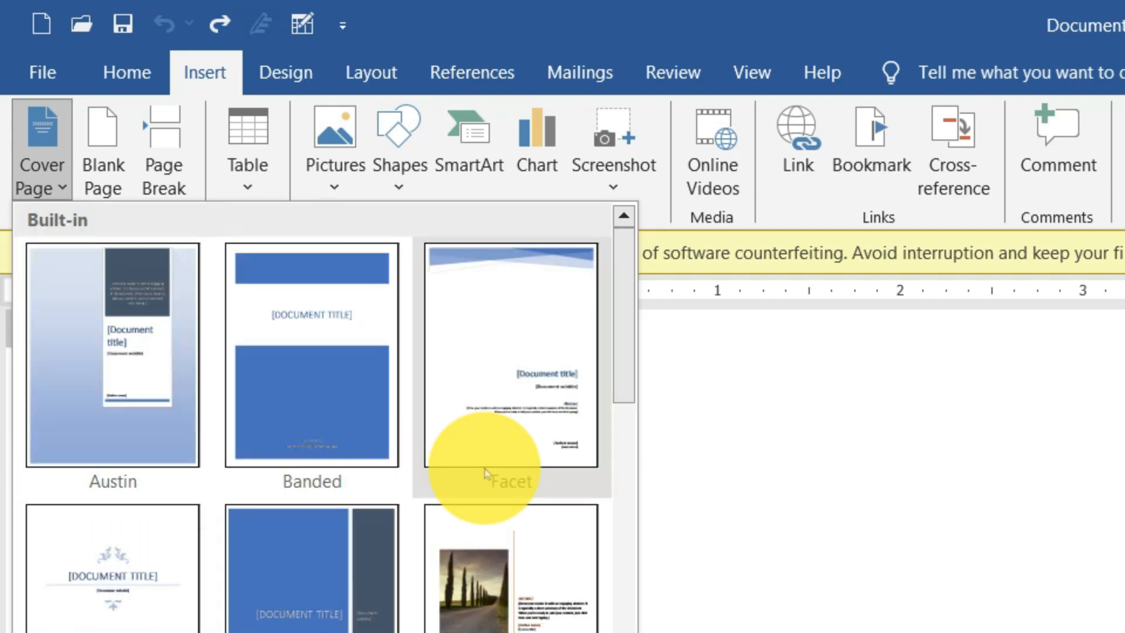
pyautogui.click(126, 365)
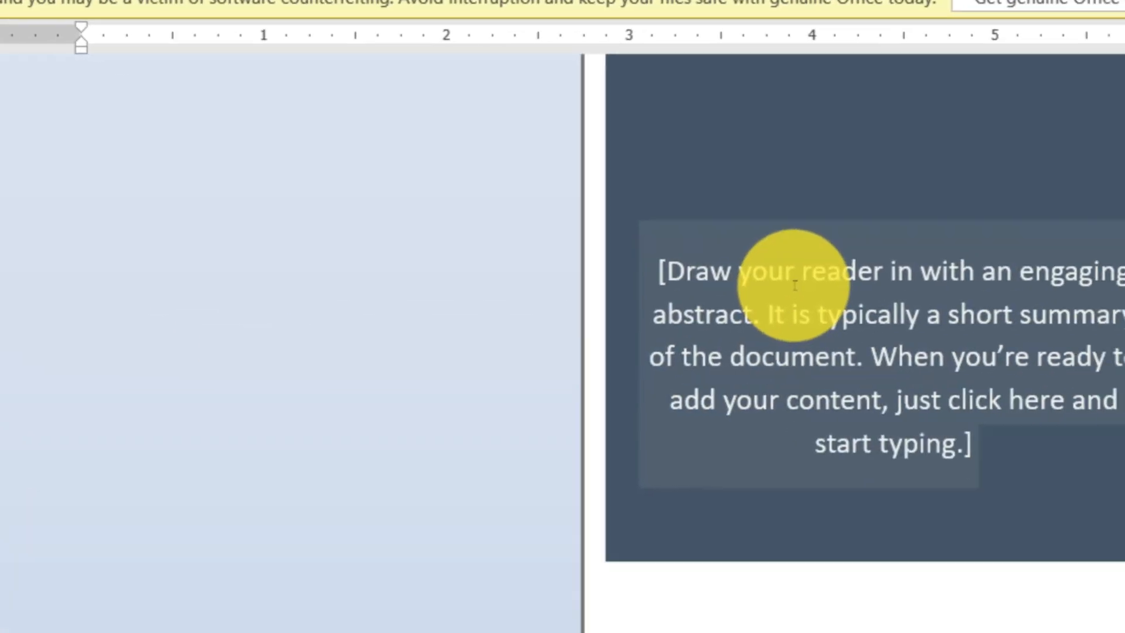
pyautogui.click(686, 223)
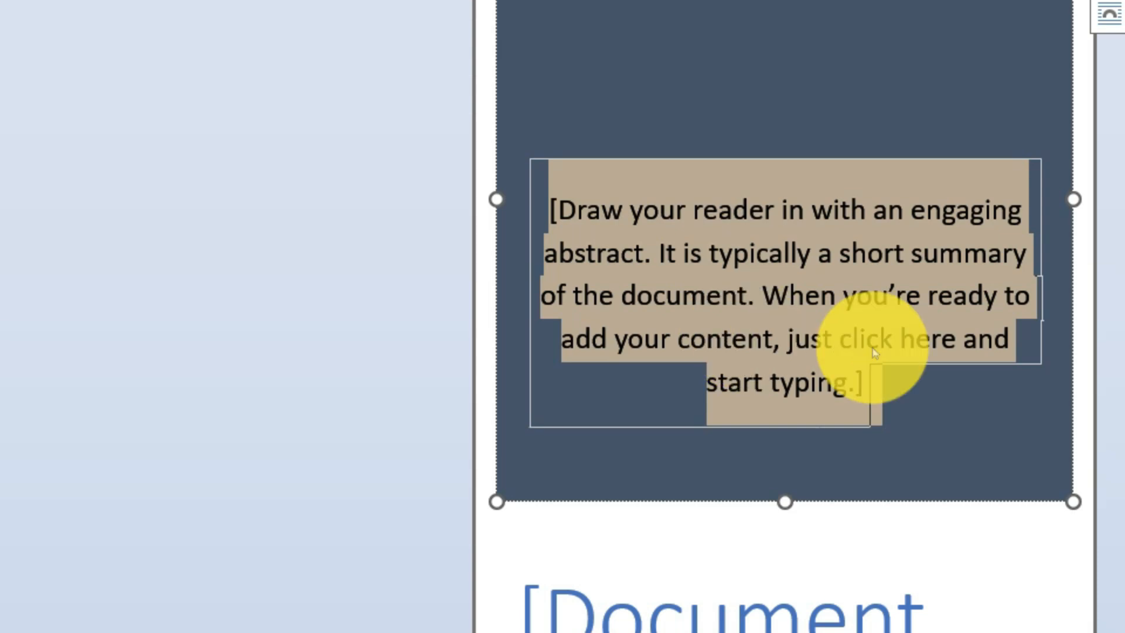
# Step: Remove the Austin cover page by deleting its light-blue background and framed text panel
pyautogui.scroll(3, 1122, 326)
pyautogui.click(191, 159)
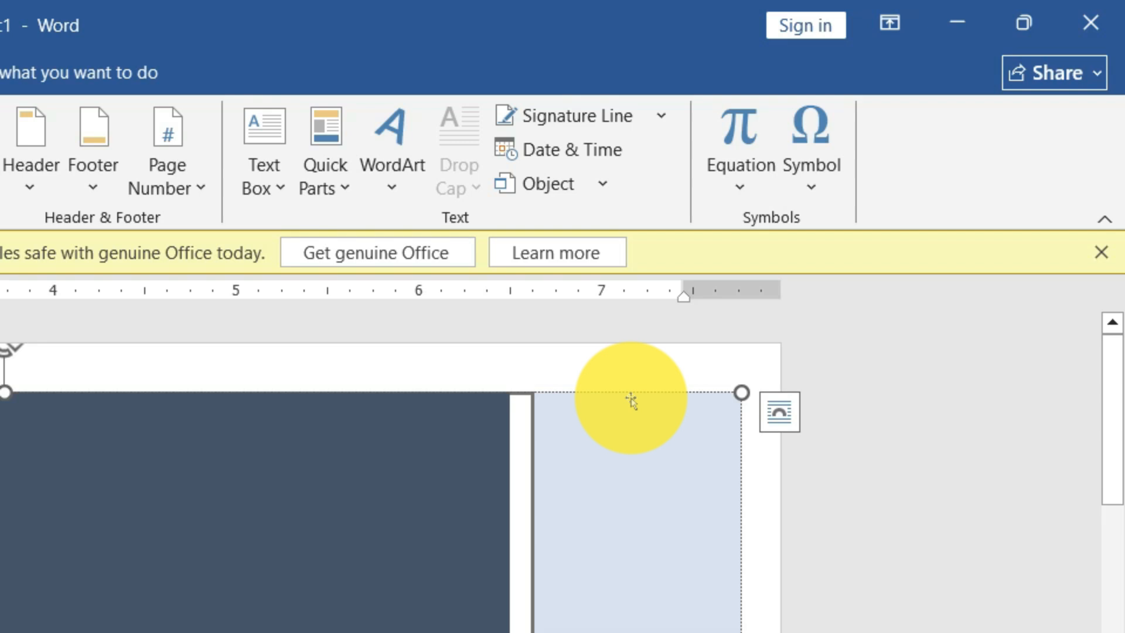
pyautogui.click(631, 400)
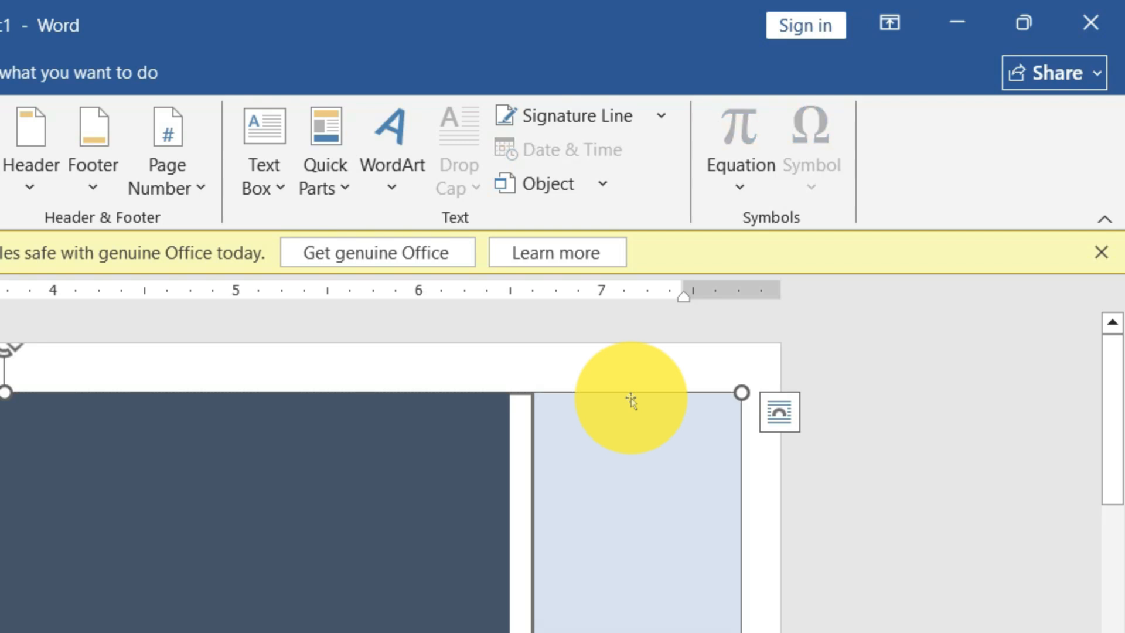
pyautogui.press('Delete')
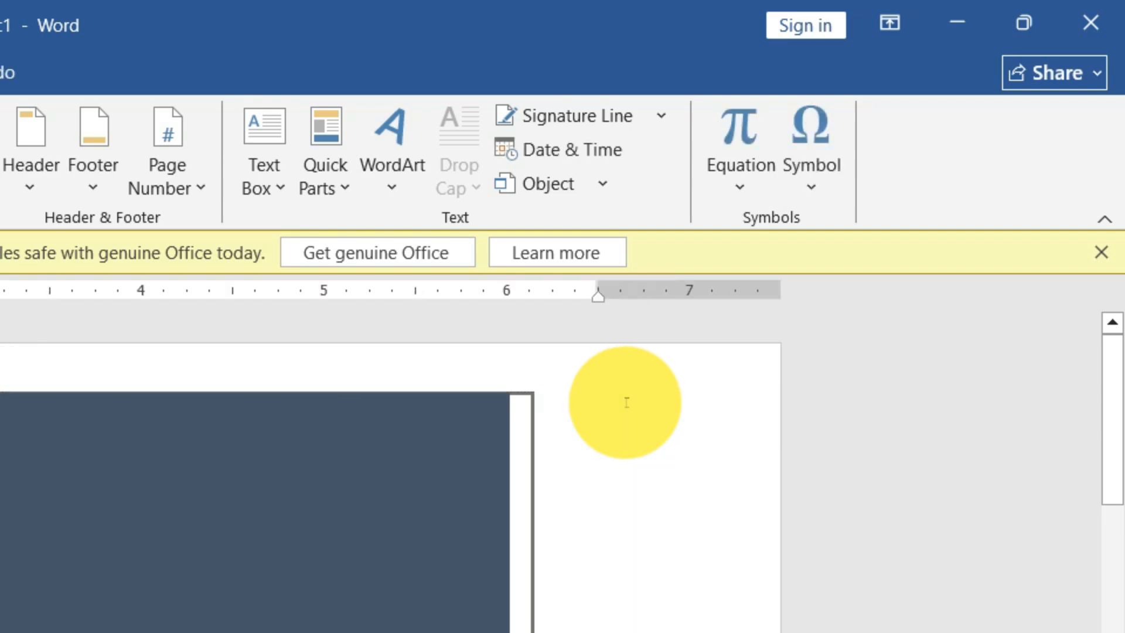
pyautogui.press('Delete')
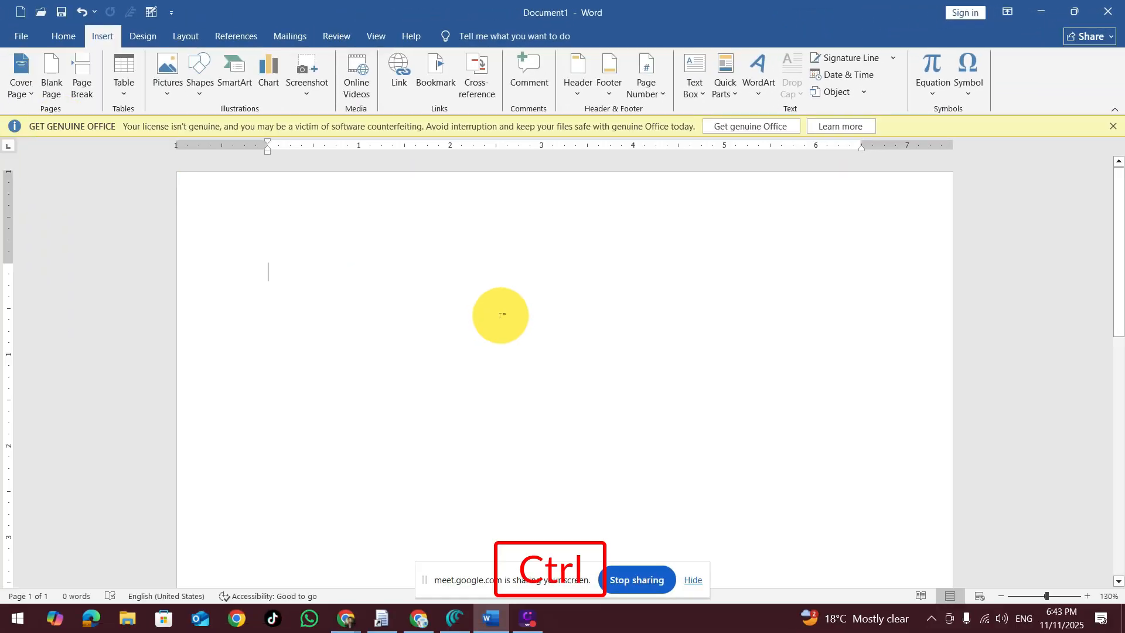
# Step: Zoom out to 30% and insert five blank pages into the empty document
pyautogui.scroll(-9, 501, 316)
pyautogui.scroll(1, 553, 330)
pyautogui.scroll(-2, 410, 239)
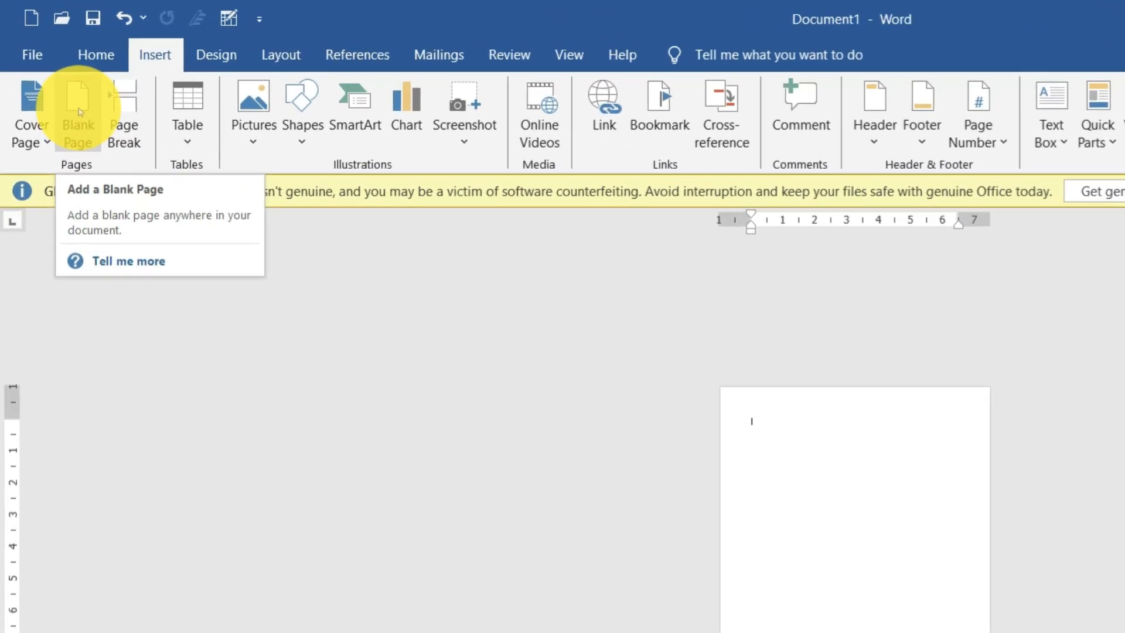
pyautogui.click(57, 82)
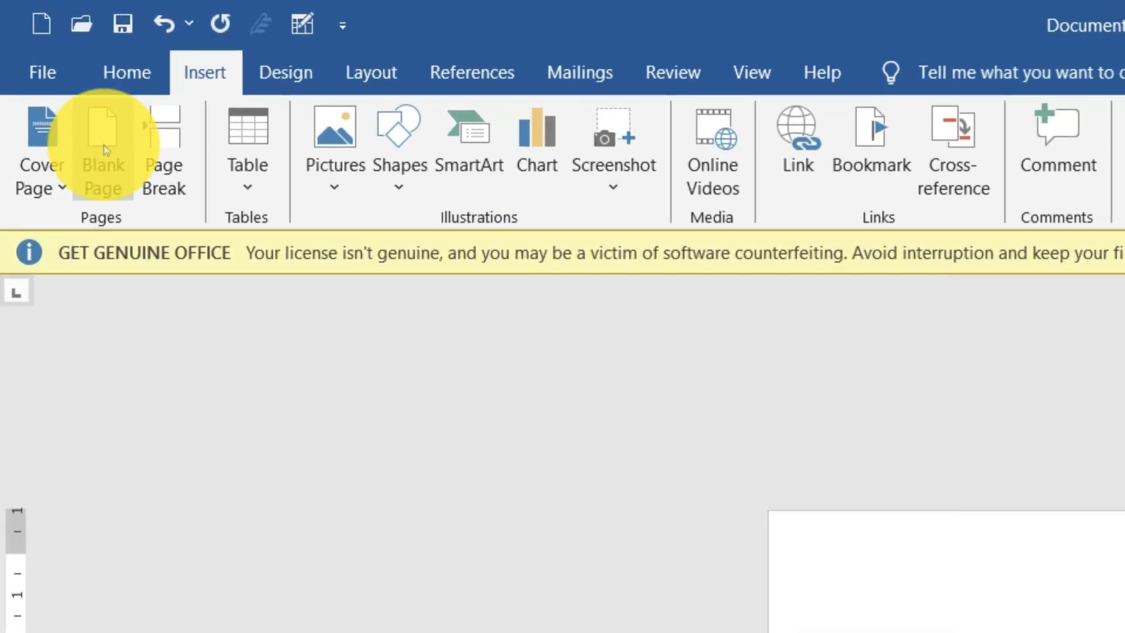
pyautogui.click(106, 149)
pyautogui.click(106, 150)
pyautogui.click(105, 150)
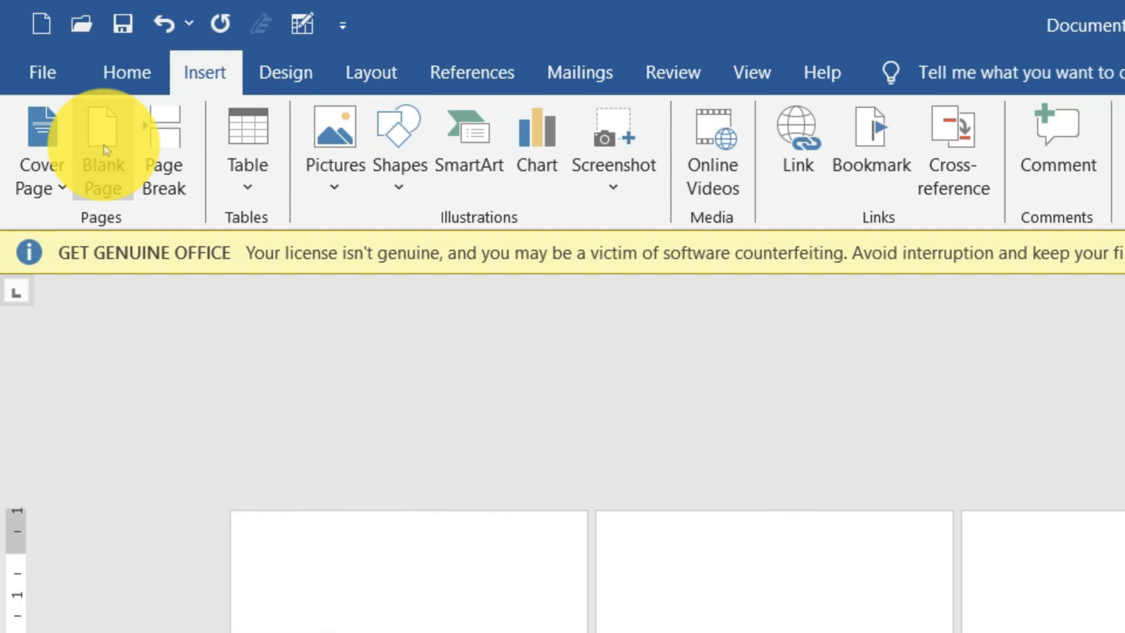
pyautogui.click(105, 149)
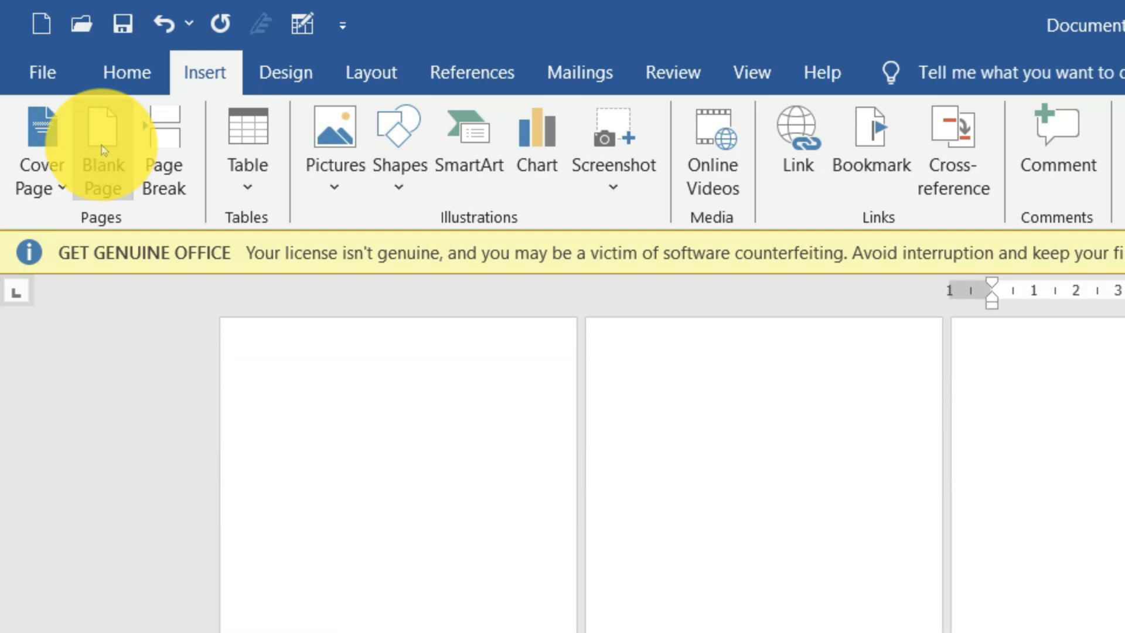
# Step: Insert repeated page breaks from the last page to extend the document to 15 pages
pyautogui.click(550, 527)
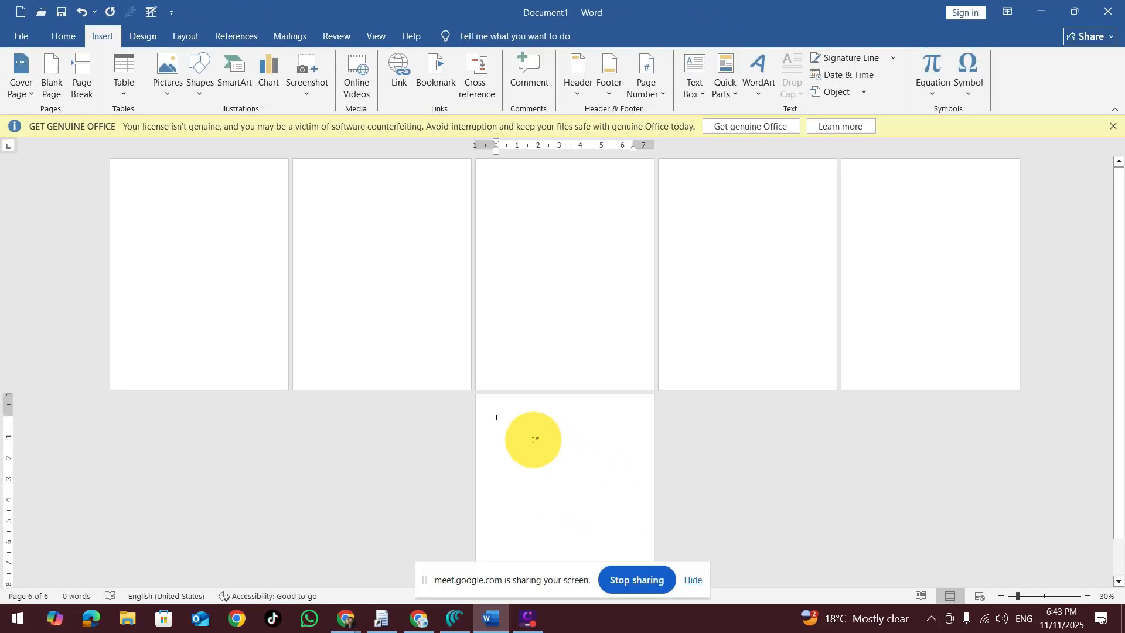
pyautogui.press('ctrl')
pyautogui.hotkey('ctrl', 'Return')
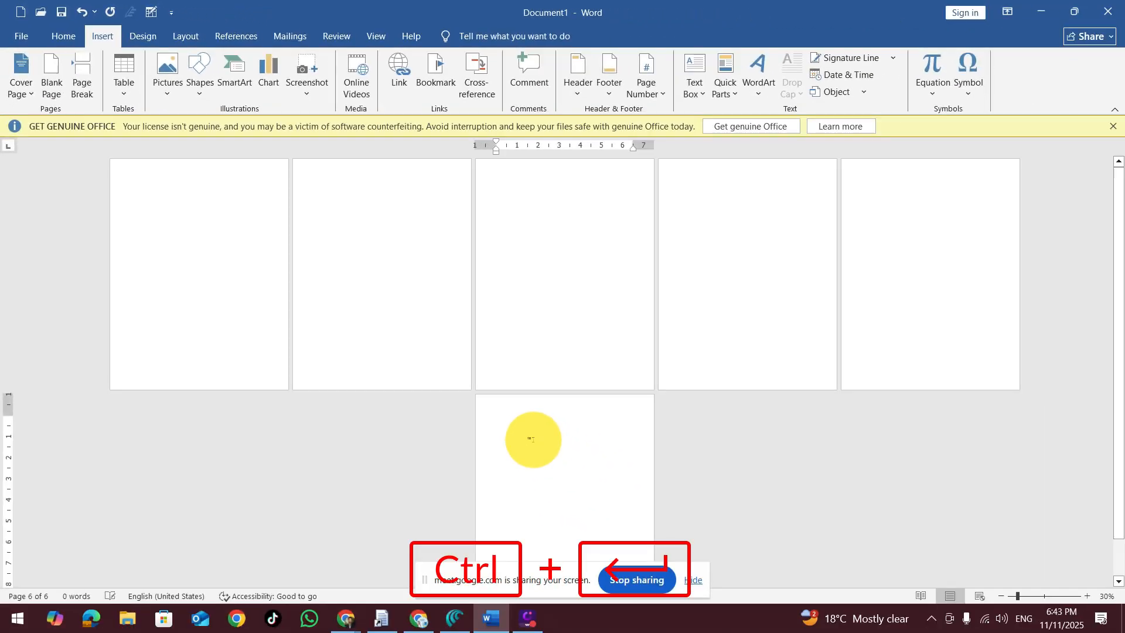
pyautogui.hotkey('ctrl', 'Return')
pyautogui.hotkey('ctrl', 'Return')
pyautogui.hotkey('ctrl', 'Return')
pyautogui.hotkey('ctrl', 'Return')
pyautogui.hotkey('ctrl', 'Return')
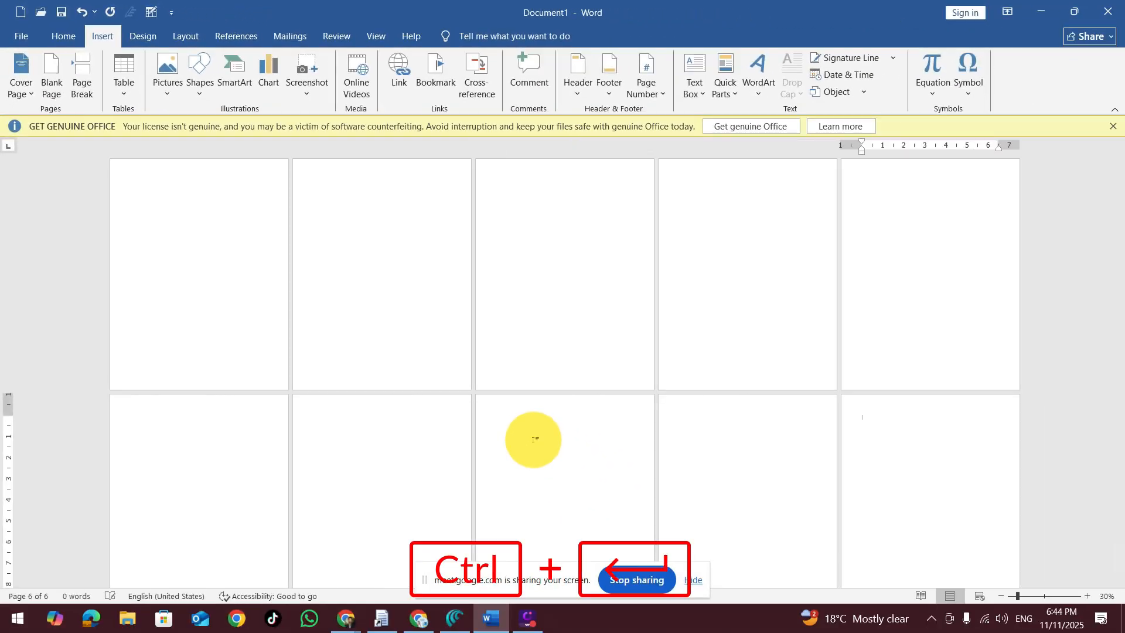
pyautogui.hotkey('ctrl', 'Return')
pyautogui.hotkey('ctrl', 'Return')
pyautogui.hotkey('ctrl', 'Return')
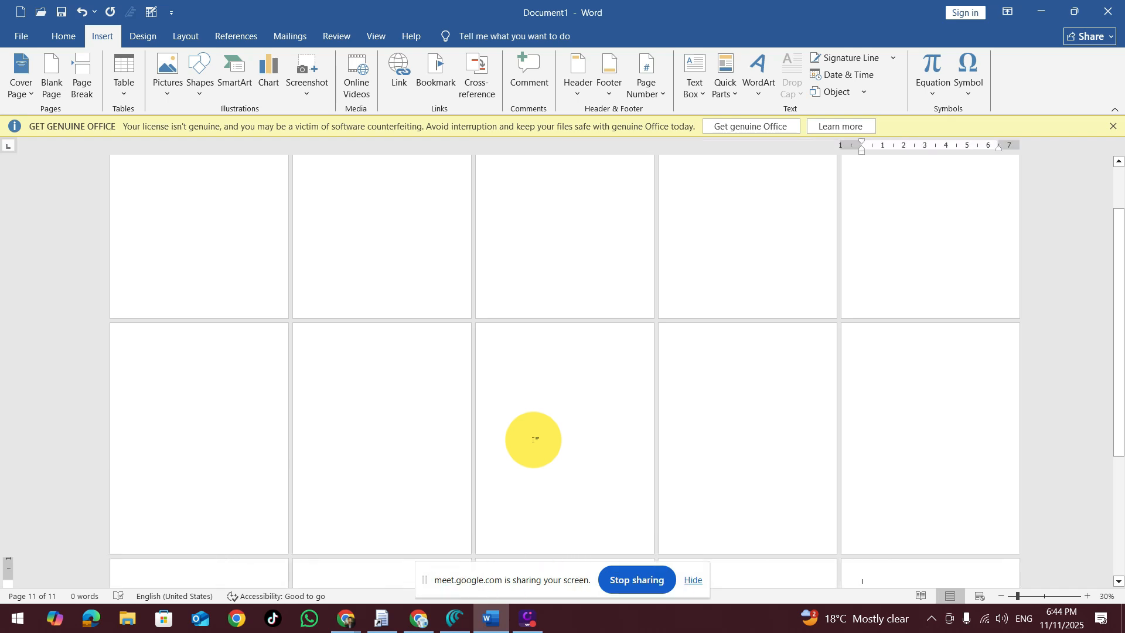
pyautogui.scroll(-3, 545, 455)
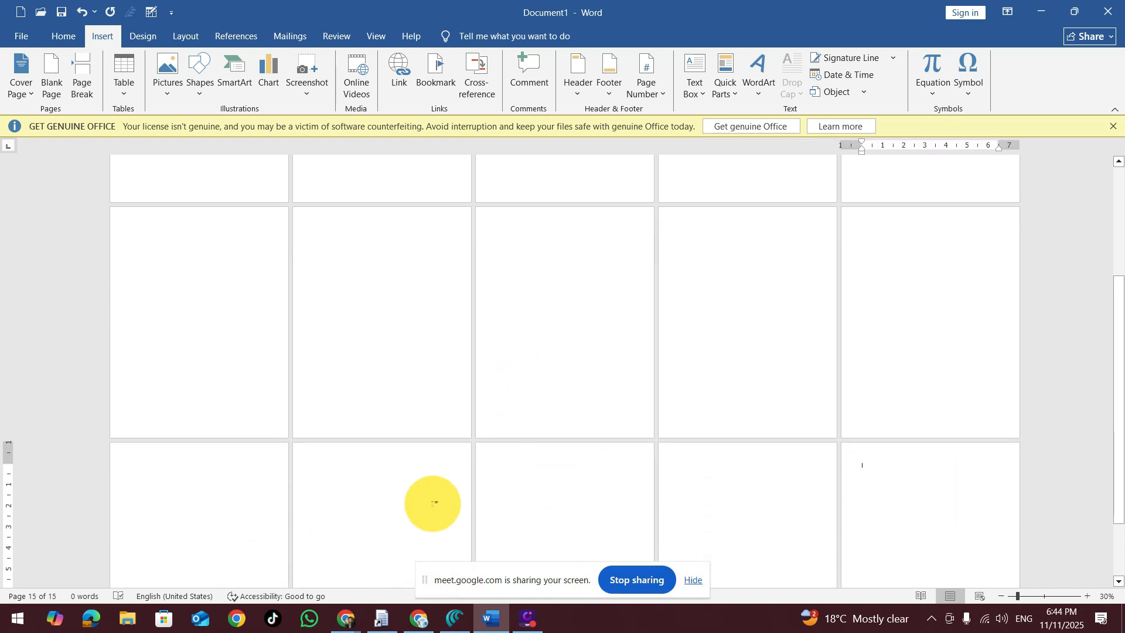
pyautogui.scroll(4, 394, 462)
pyautogui.scroll(2, 395, 462)
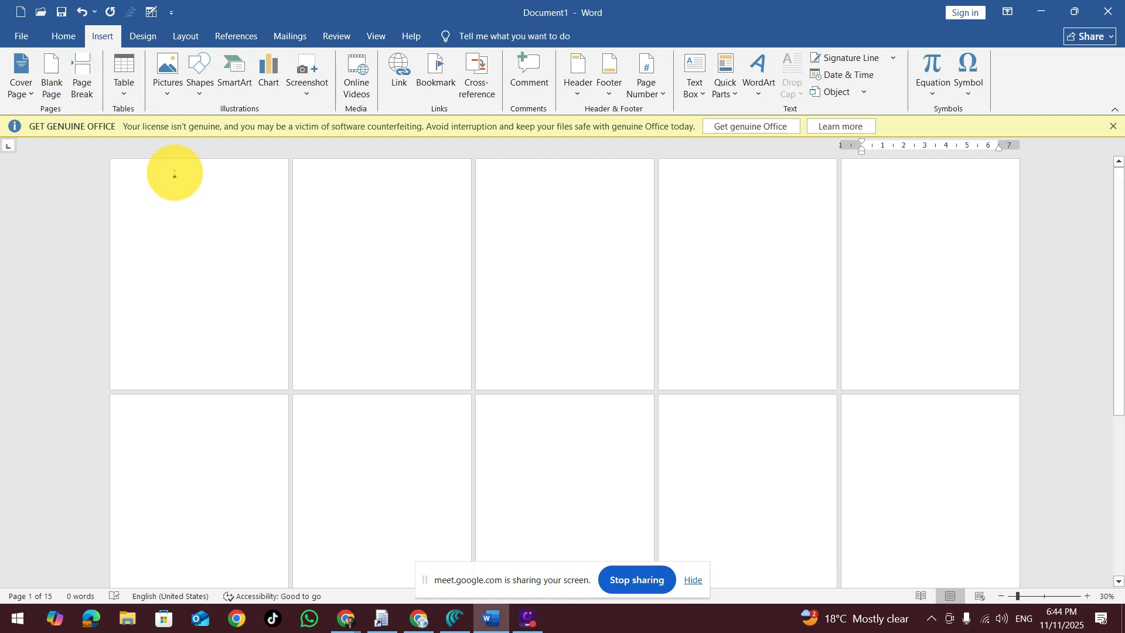
# Step: Create a new document, zoom it to 70% and generate sample text with =rand(22)
pyautogui.hotkey('ctrl', 'n')
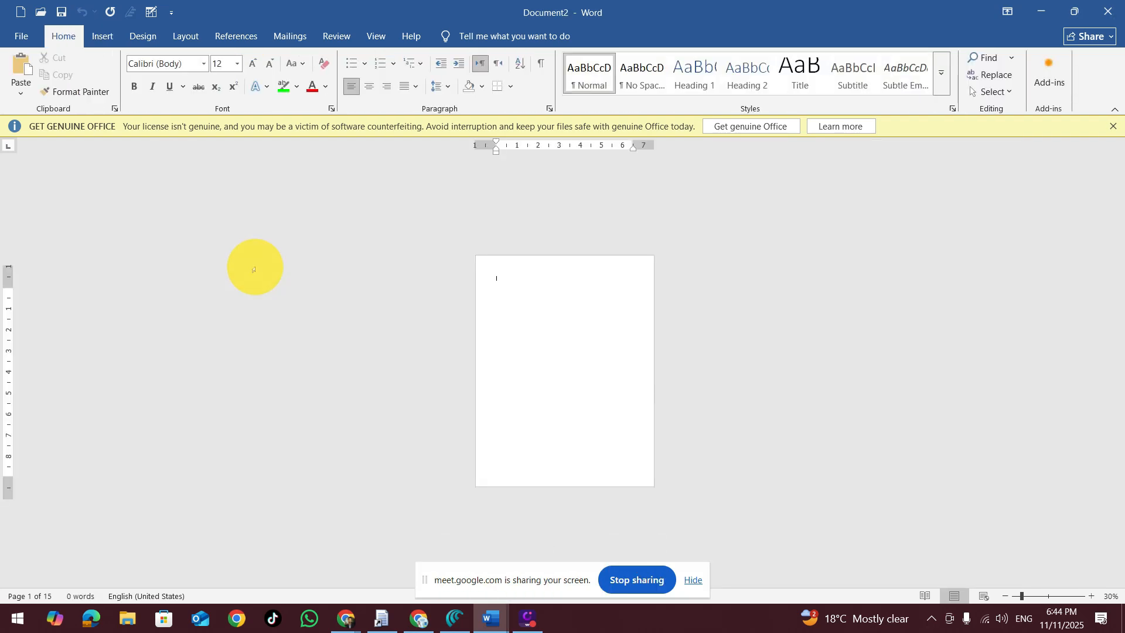
pyautogui.keyDown('ctrl'); pyautogui.scroll(4, 656, 369); pyautogui.keyUp('ctrl')
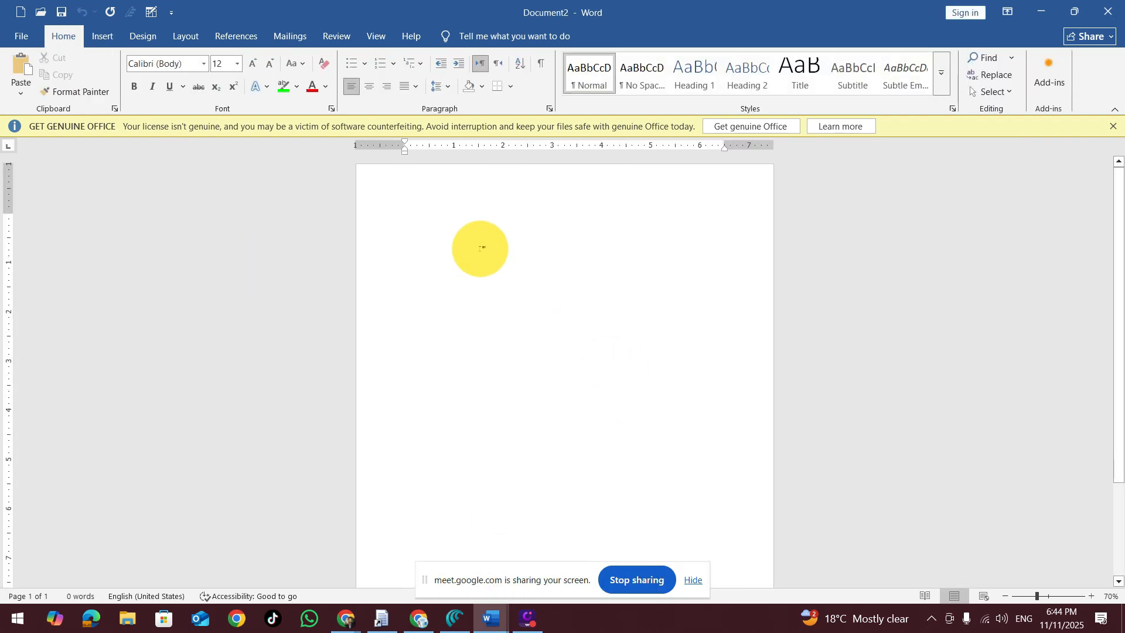
pyautogui.write('=rand(')
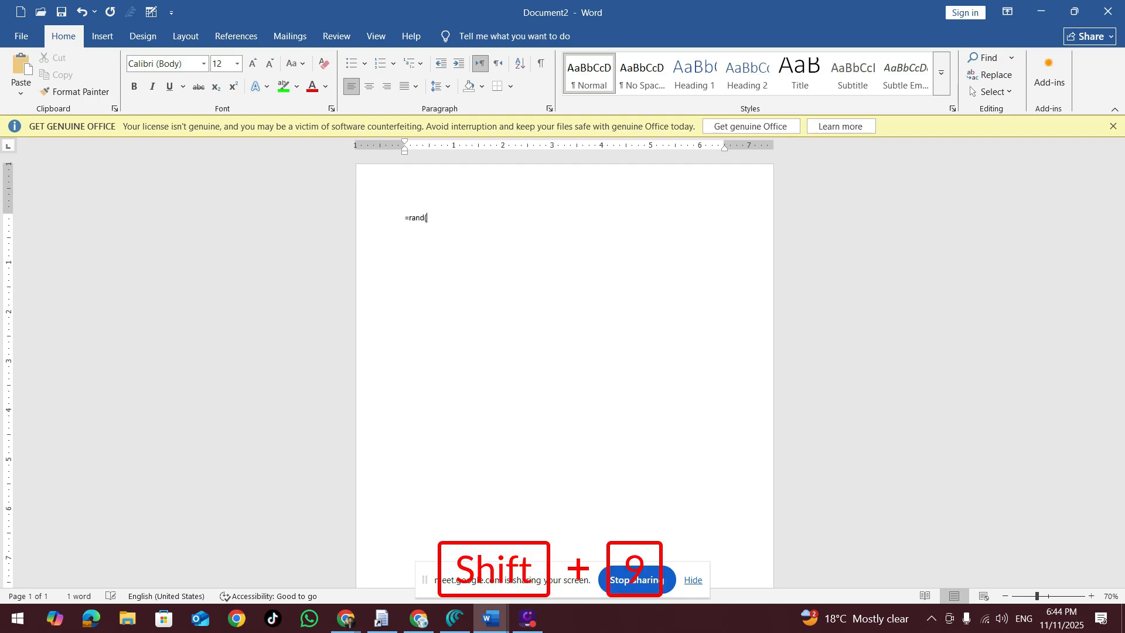
pyautogui.write('22)')
pyautogui.press('Return')
# Step: Insert a page break in the sample text after "different galleries" at the end of the first page's second paragraph
pyautogui.scroll(-5, 489, 264)
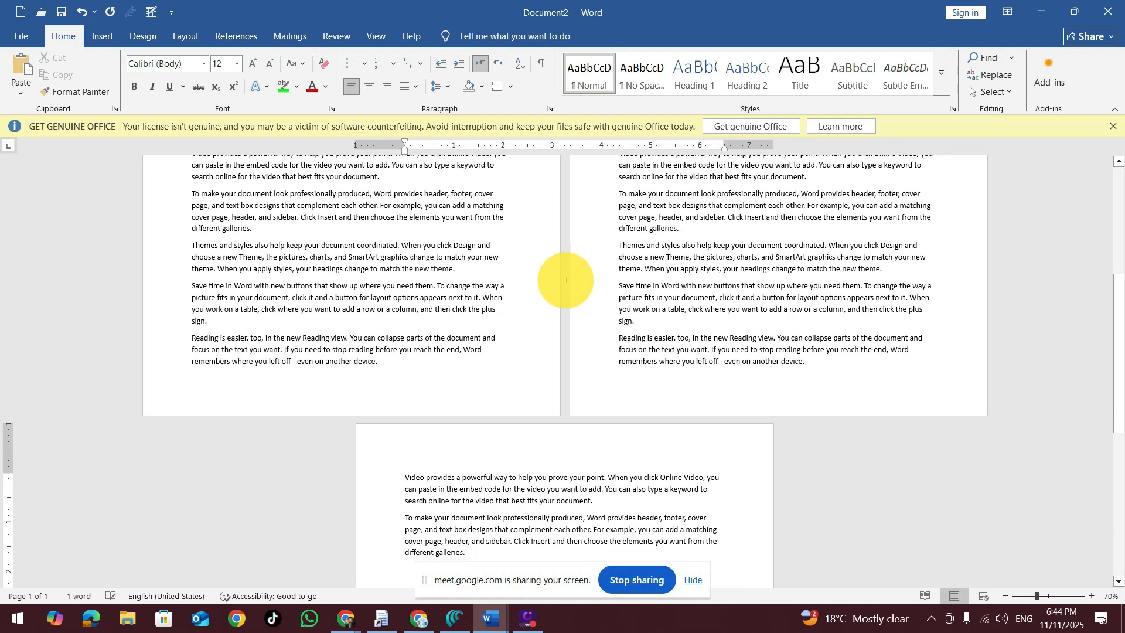
pyautogui.scroll(-3, 831, 286)
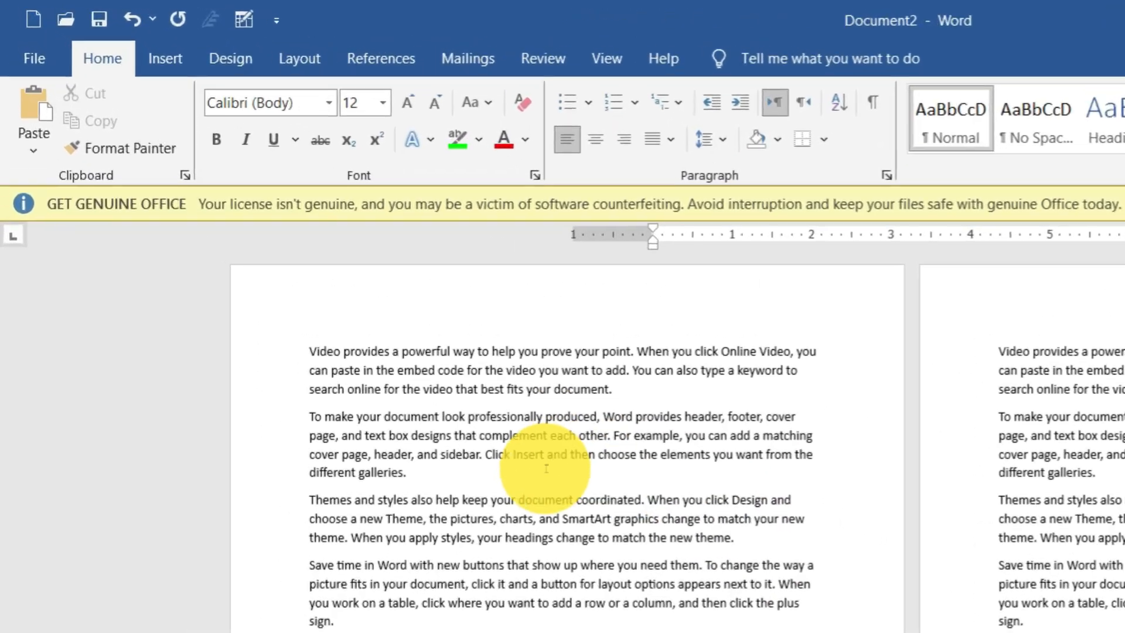
pyautogui.click(336, 291)
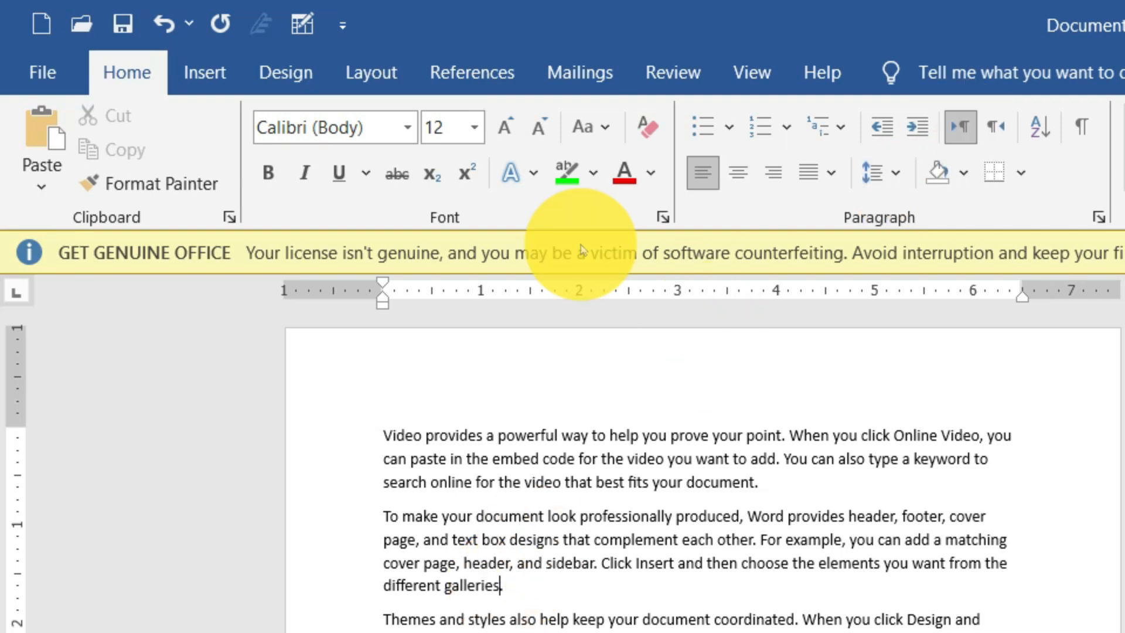
pyautogui.click(203, 69)
pyautogui.click(164, 147)
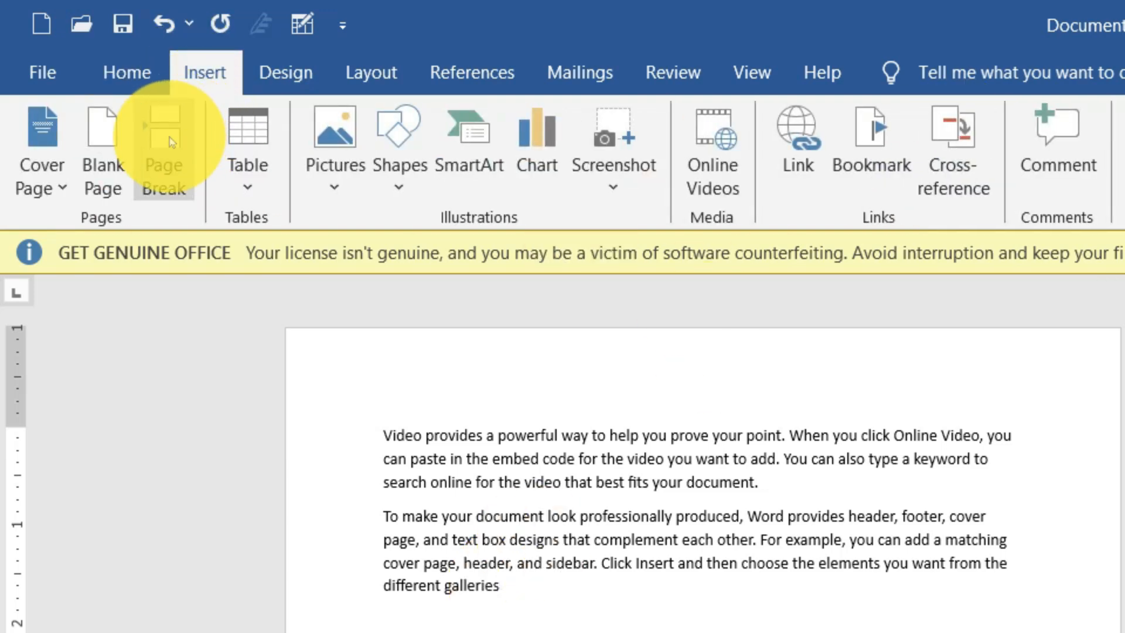
# Step: Insert page breaks after the second page's paragraph ending "even on another device." and the third page's paragraph ending "different galleries."
pyautogui.hotkey('ctrl', 'a')
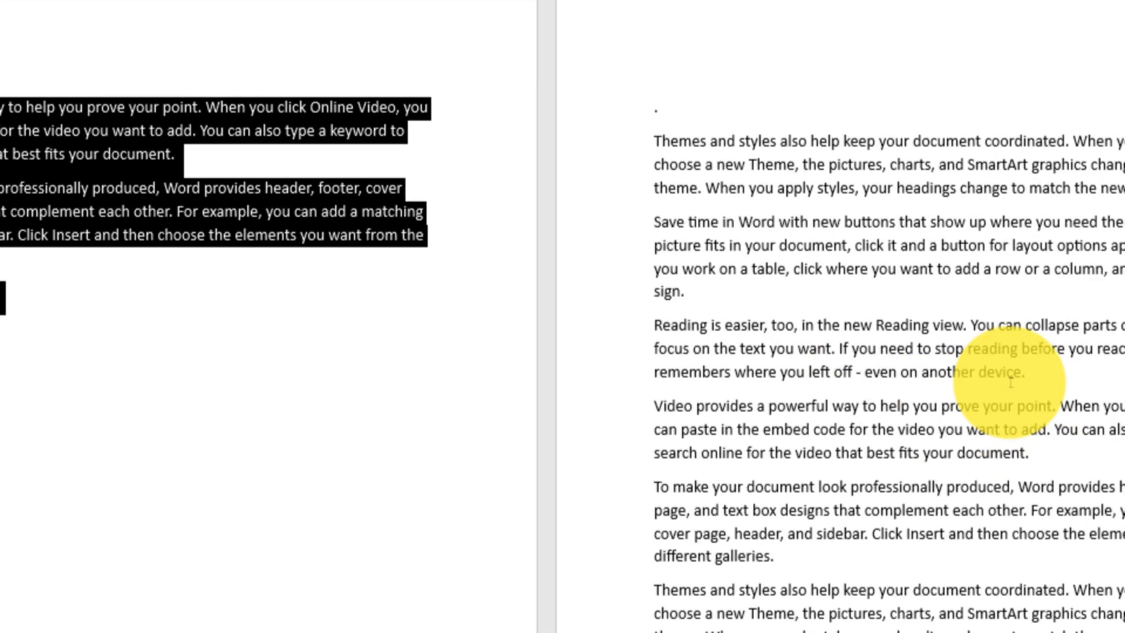
pyautogui.click(516, 72)
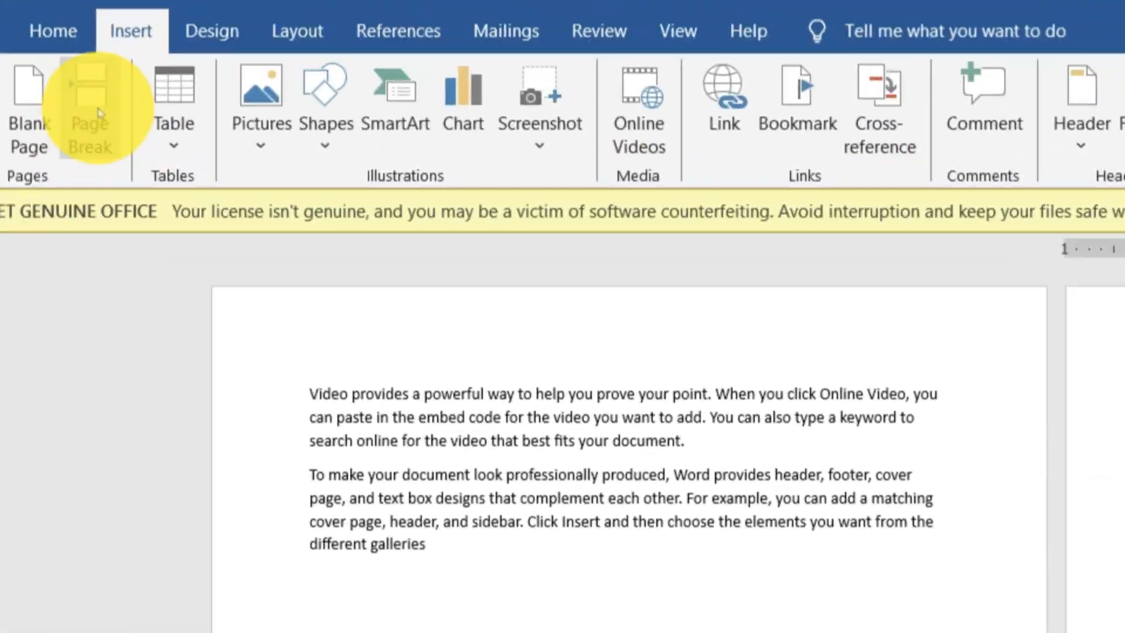
pyautogui.click(172, 149)
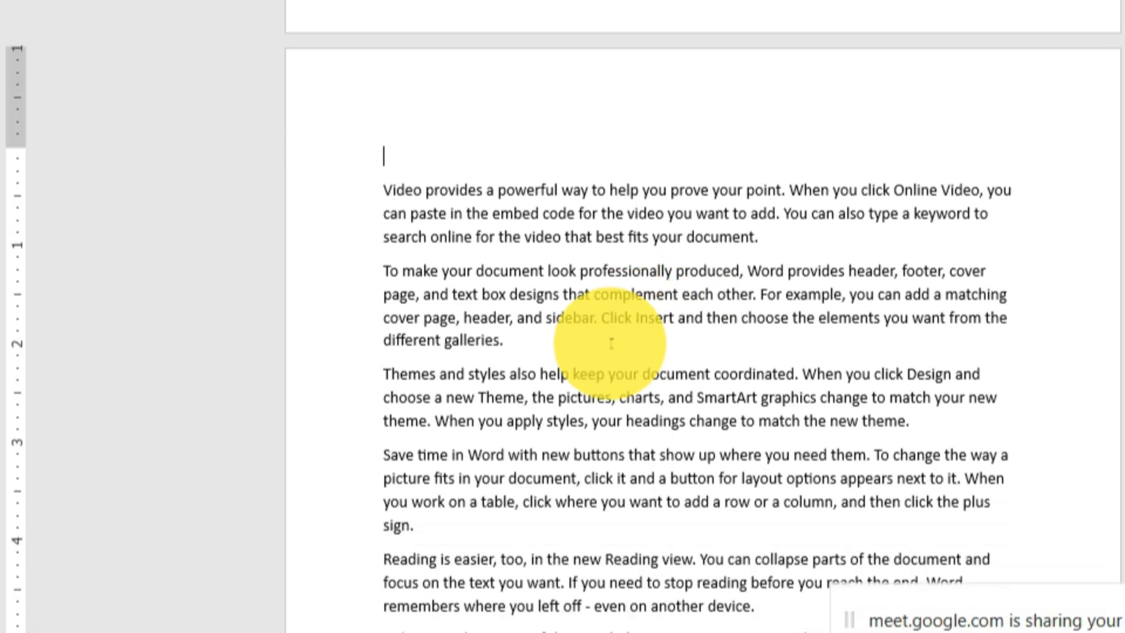
pyautogui.click(611, 344)
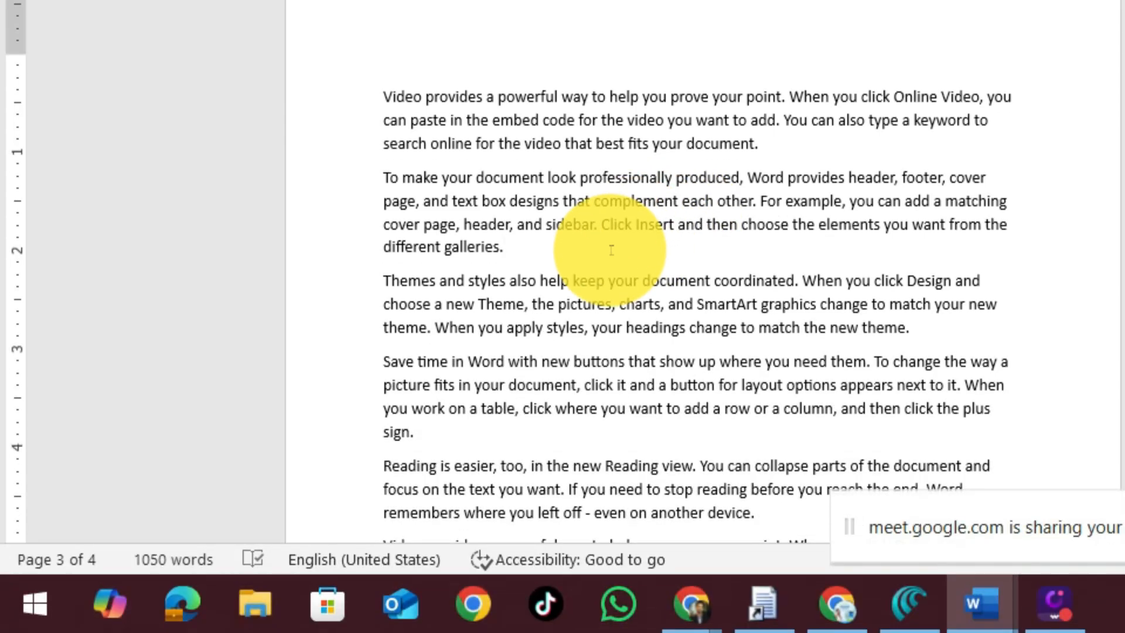
pyautogui.hotkey('ctrl', 'Return')
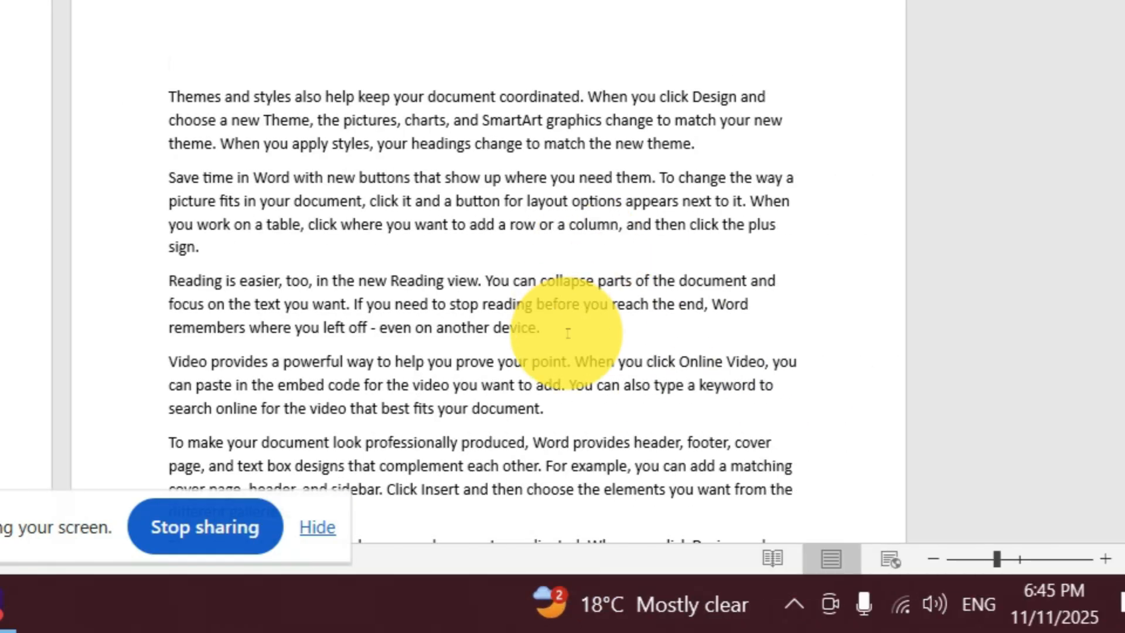
# Step: Insert a page break after the fourth page's paragraph ending "even on another device." and close the stray blank document
pyautogui.click(505, 332)
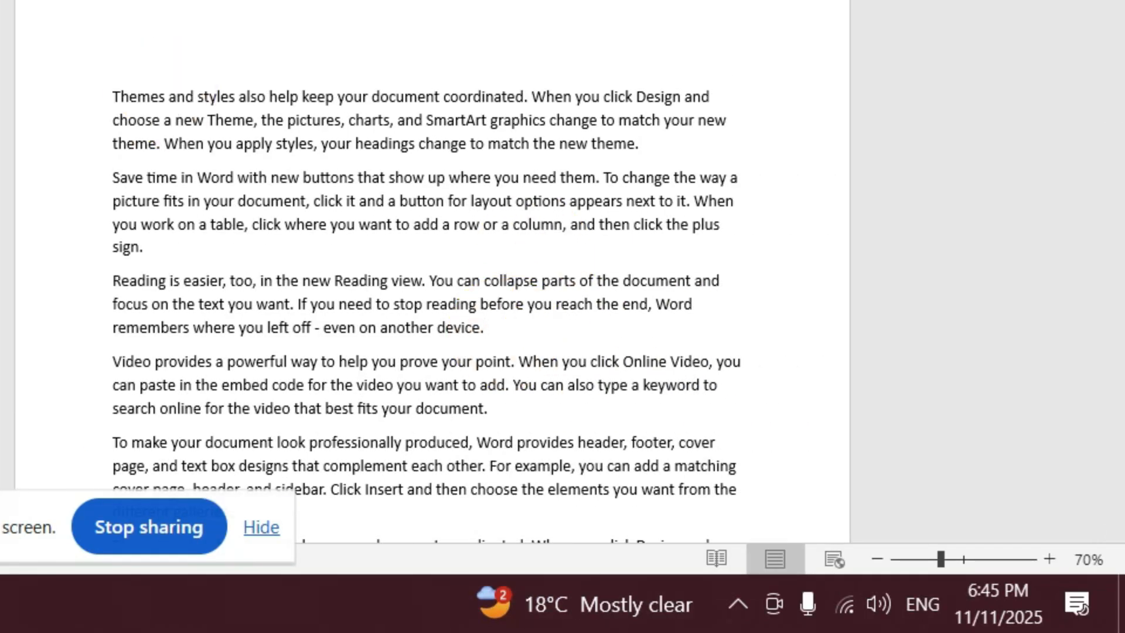
pyautogui.hotkey('ctrl', 'n')
pyautogui.hotkey('ctrl', 'Return')
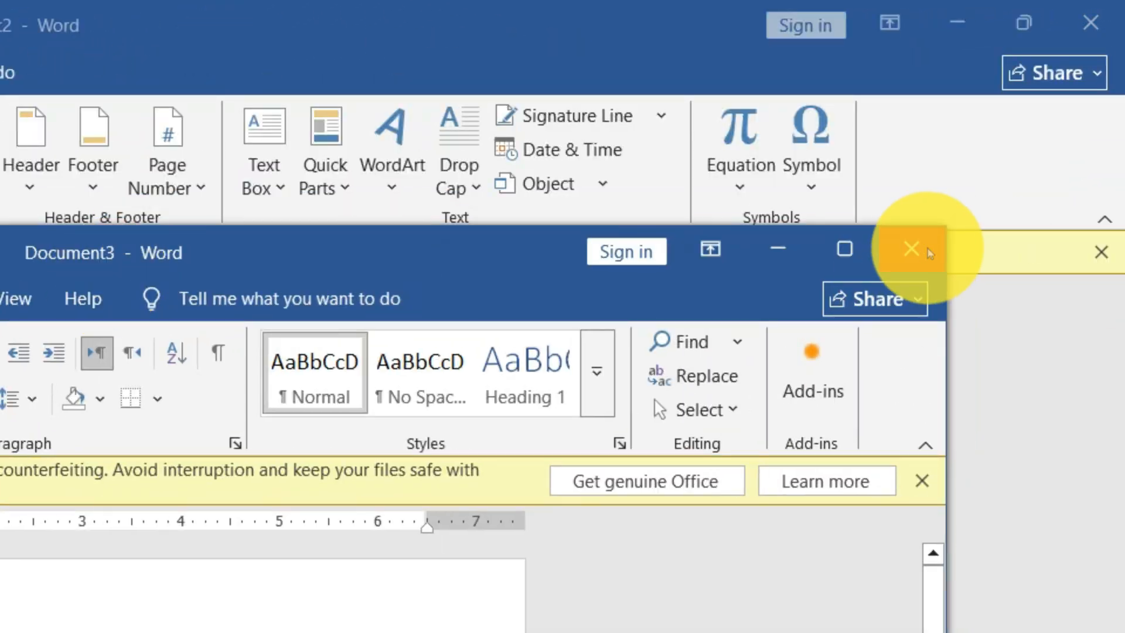
pyautogui.click(950, 215)
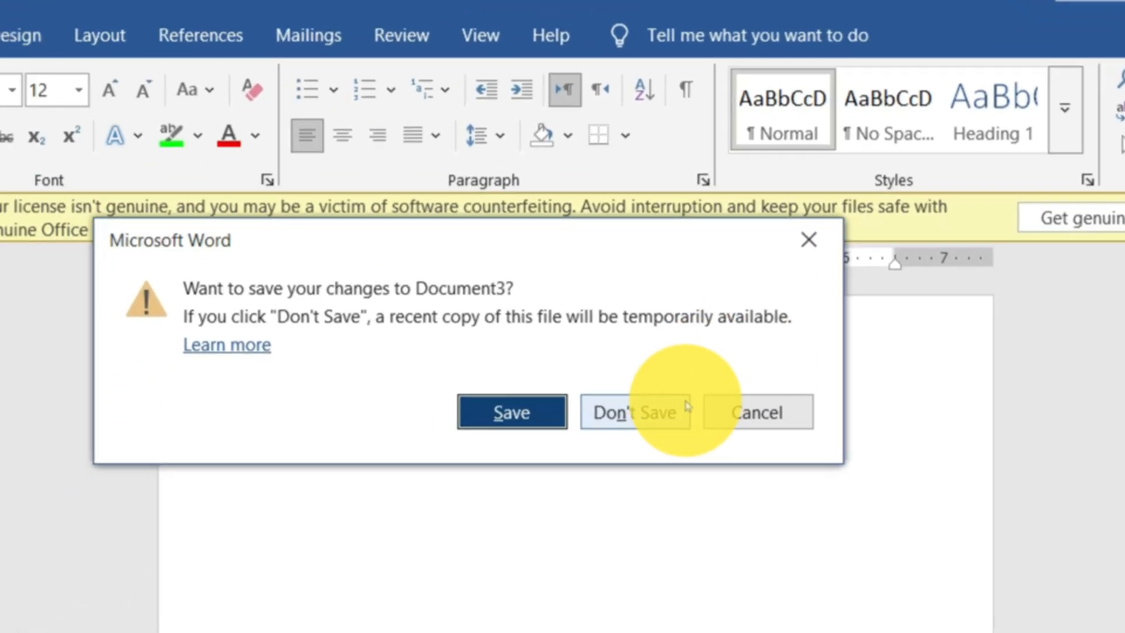
pyautogui.click(687, 406)
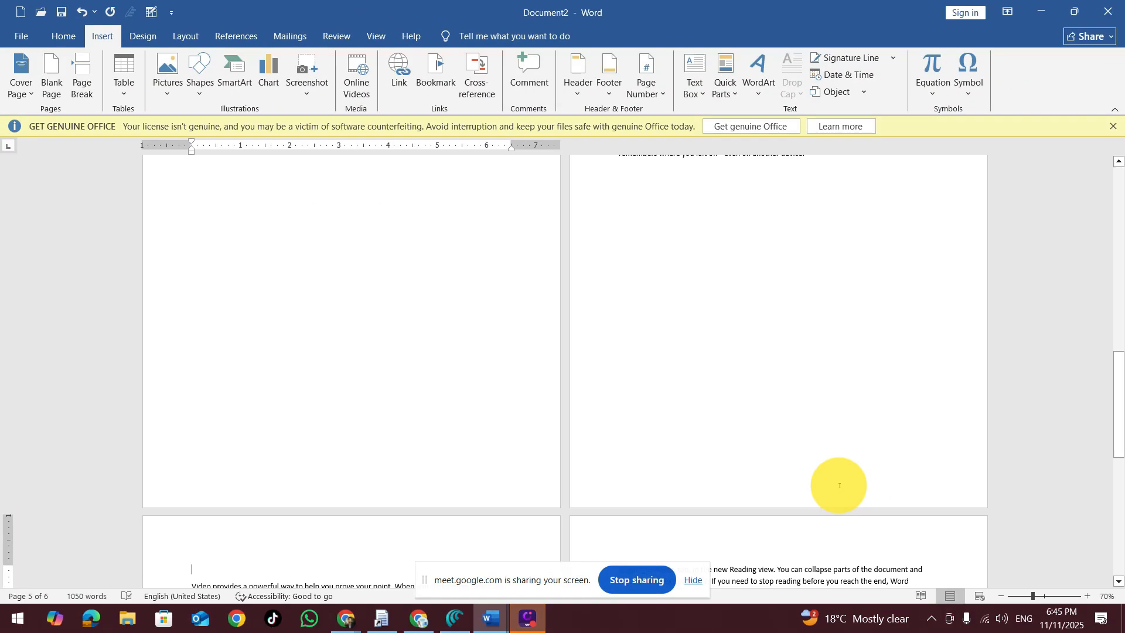
pyautogui.scroll(10, 700, 437)
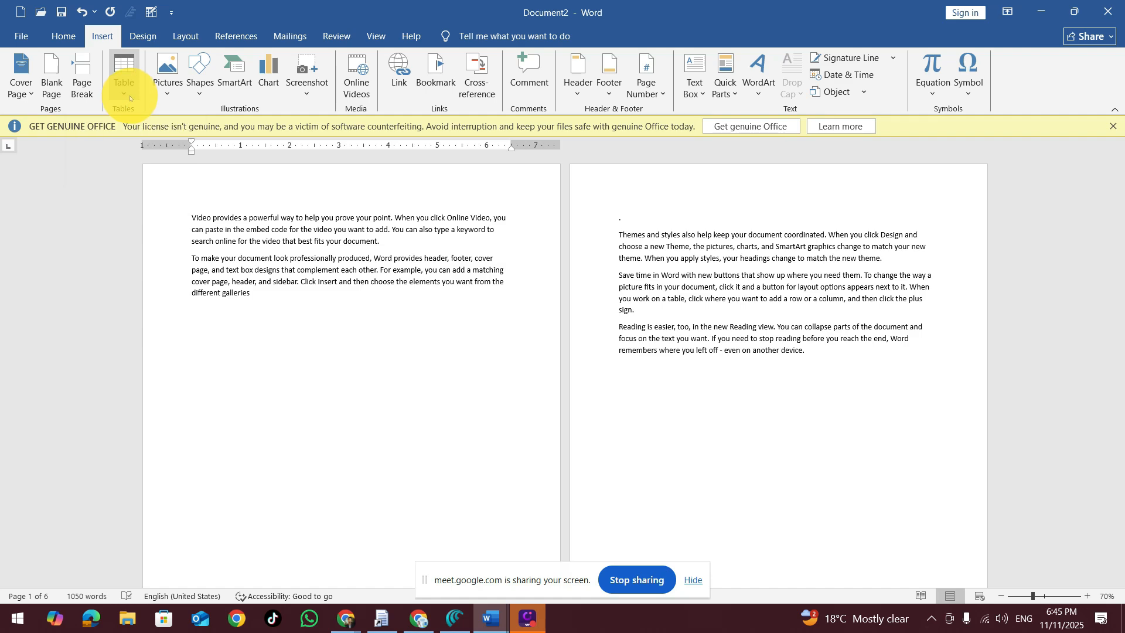
# Step: Create a new blank document and insert a table with two columns and one row
pyautogui.hotkey('ctrl', 'n')
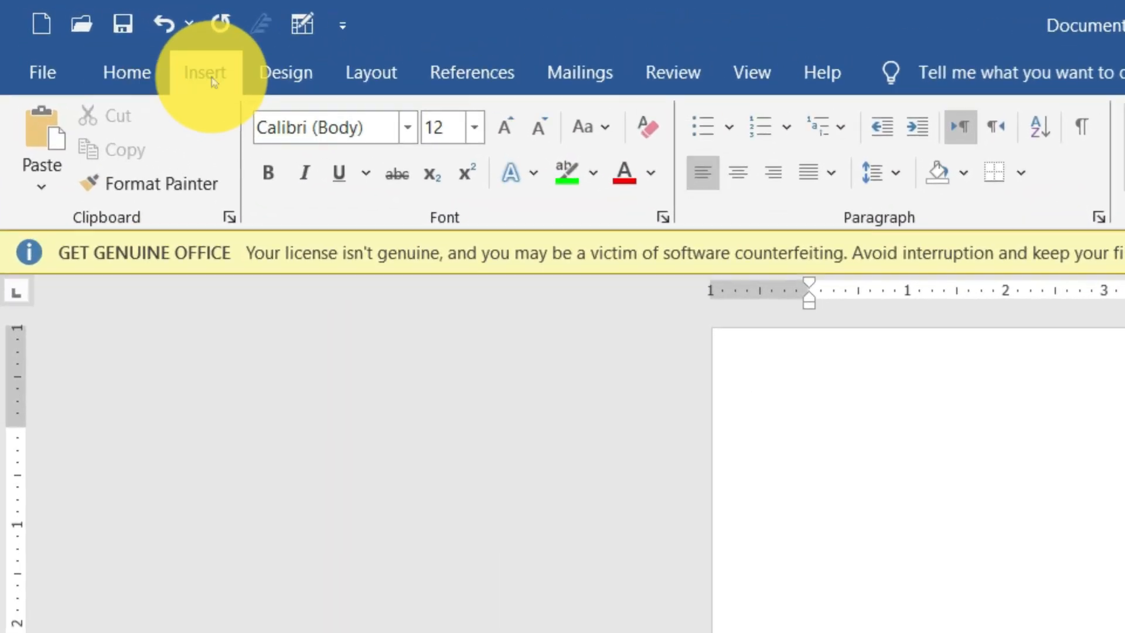
pyautogui.click(212, 80)
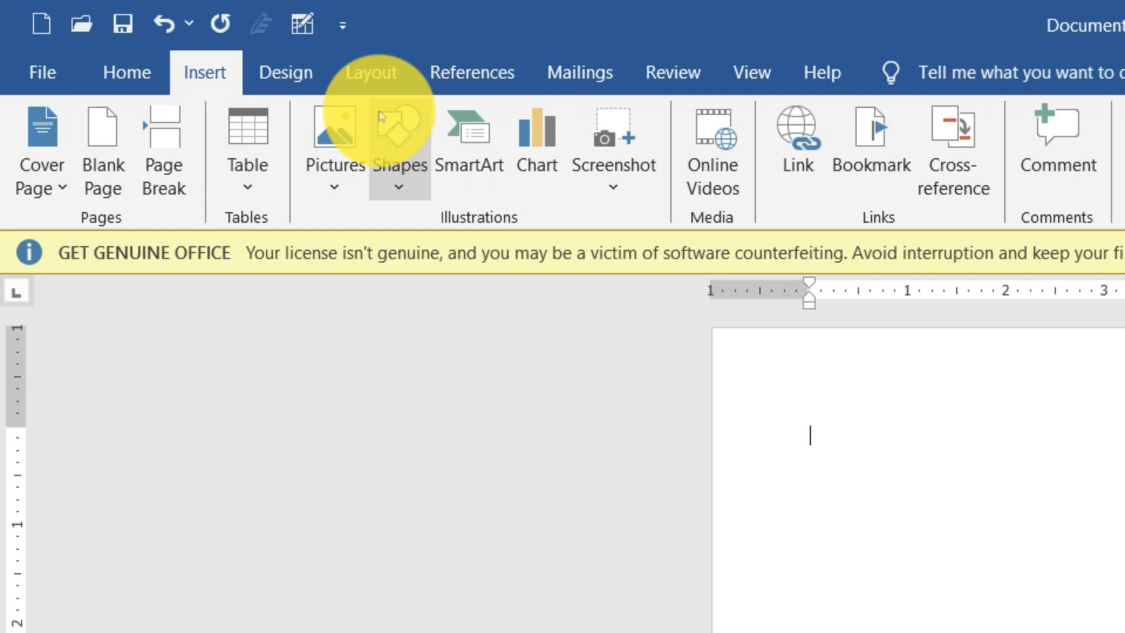
pyautogui.click(258, 183)
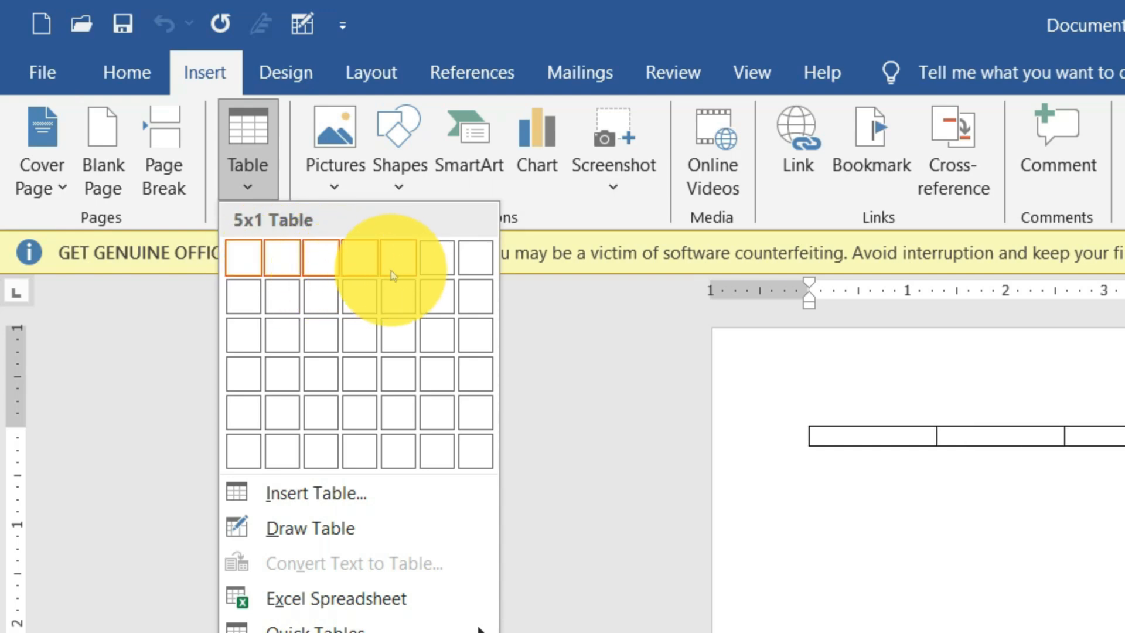
pyautogui.click(273, 273)
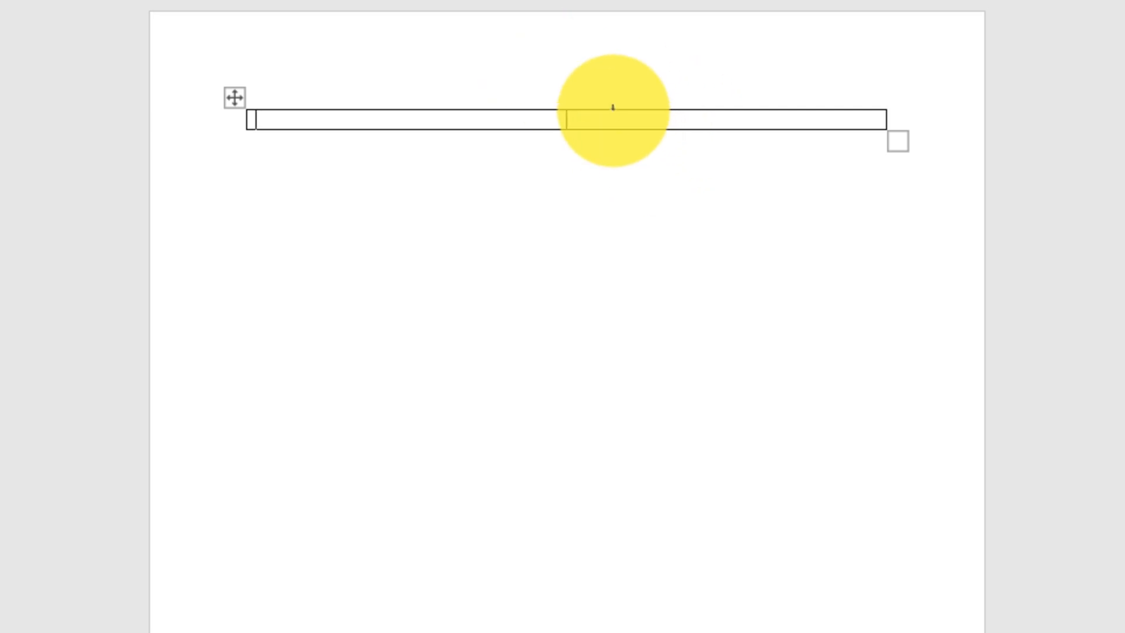
# Step: Examine the table's two columns by selecting the first cell and the second cell in turn
pyautogui.click(610, 121)
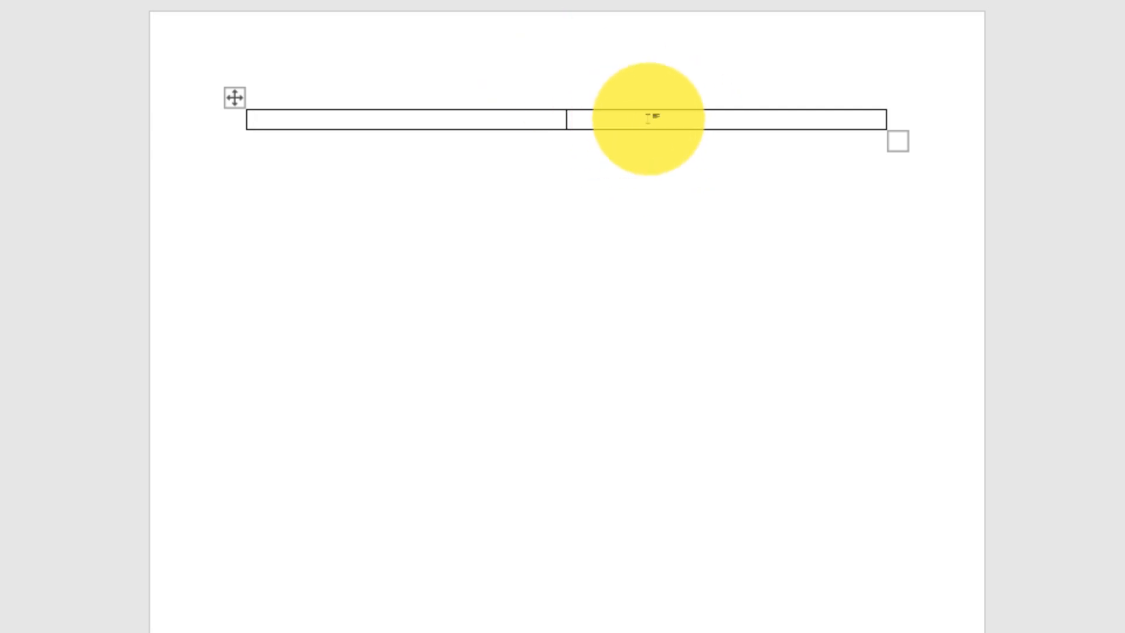
pyautogui.click(430, 107)
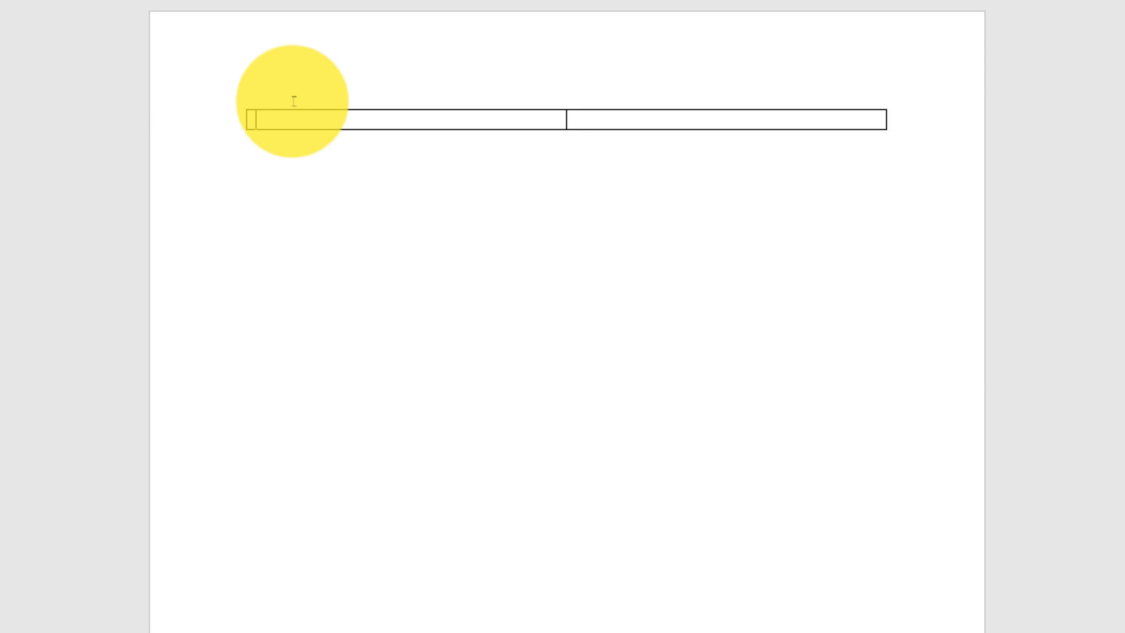
pyautogui.doubleClick(293, 125)
pyautogui.click(292, 122)
pyautogui.doubleClick(293, 121)
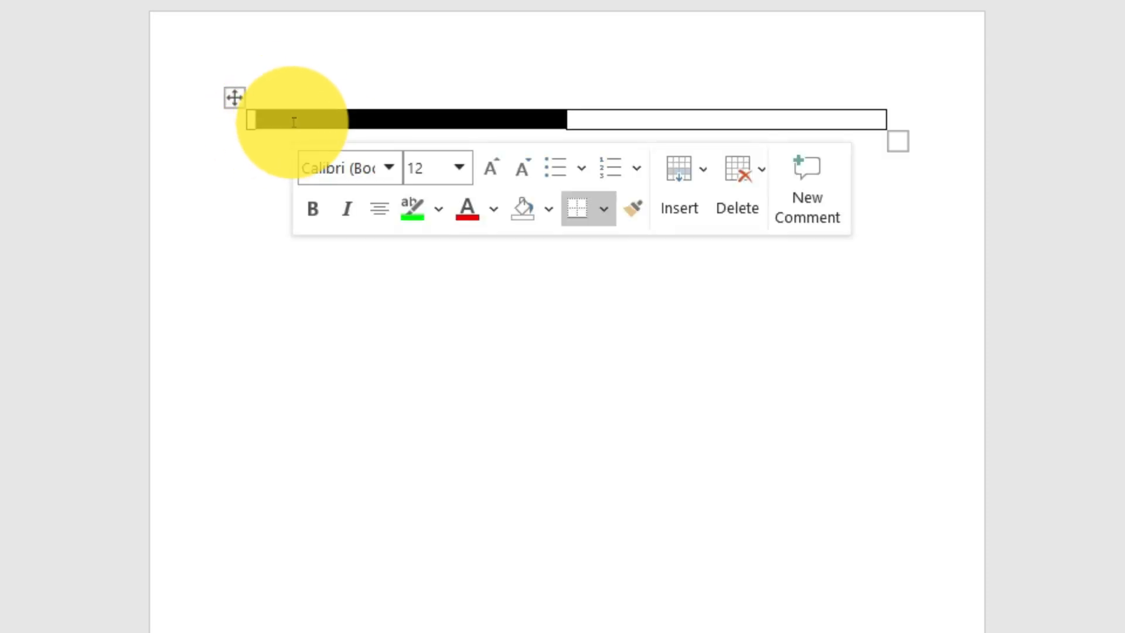
pyautogui.doubleClick(608, 119)
pyautogui.click(608, 119)
pyautogui.doubleClick(610, 119)
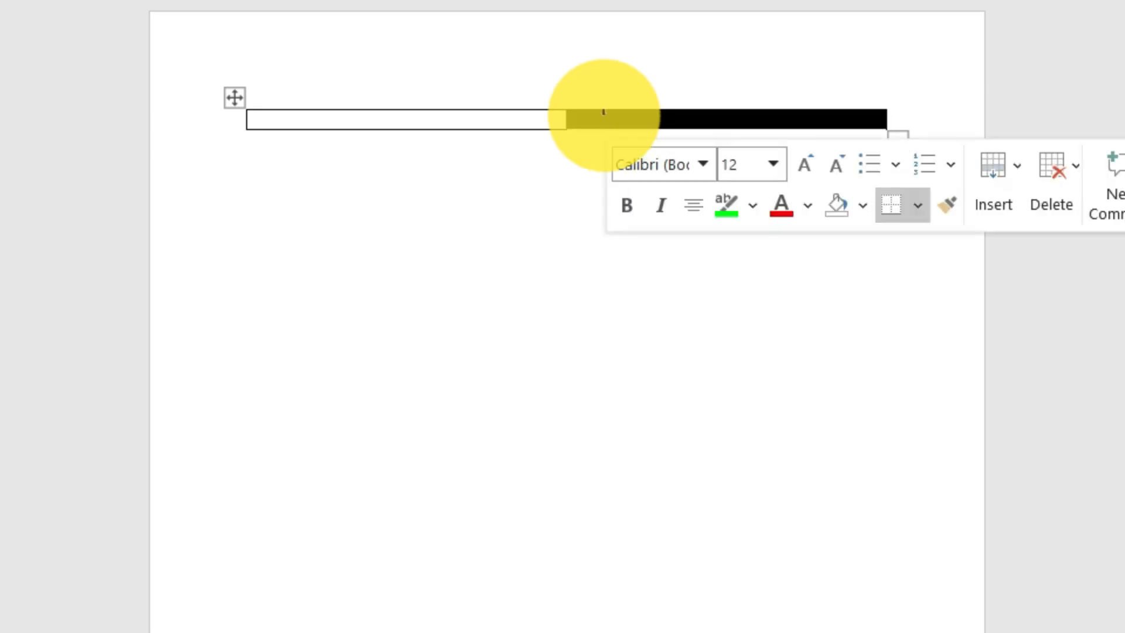
pyautogui.click(421, 123)
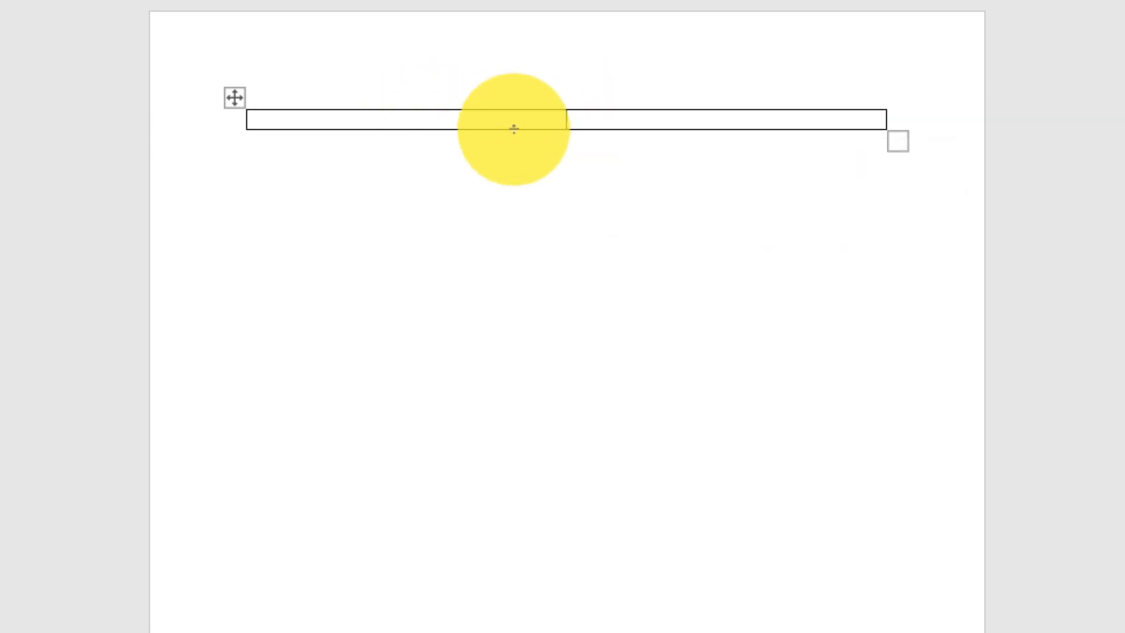
# Step: Add a second row to the table from its last cell and return to the first row's second cell
pyautogui.click(634, 120)
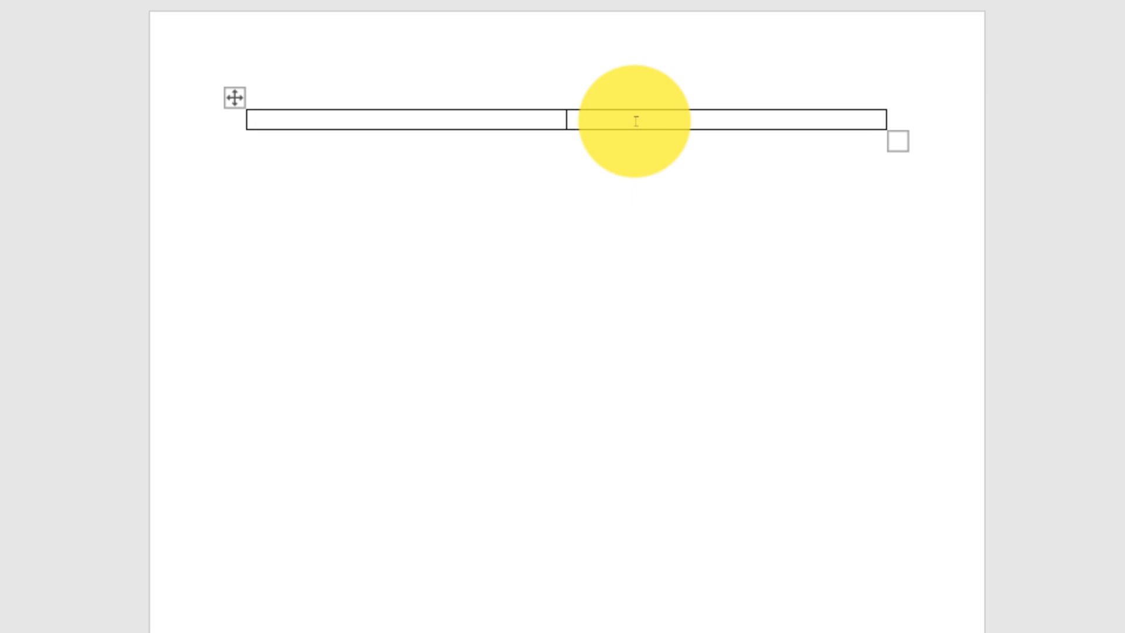
pyautogui.press('Tab')
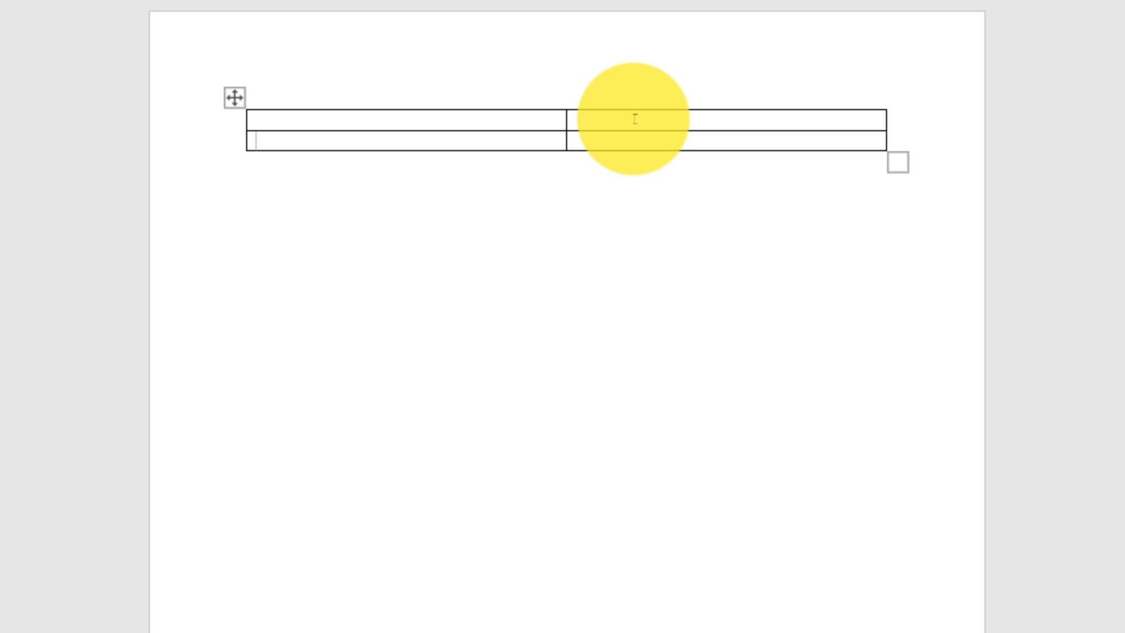
pyautogui.click(635, 119)
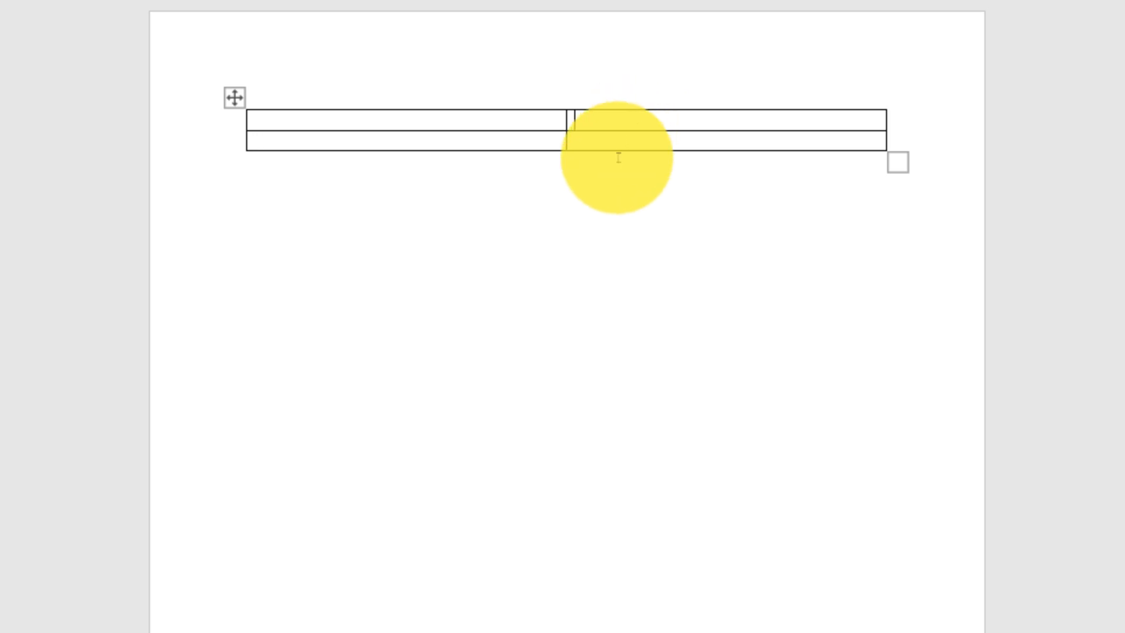
# Step: Keep adding rows from the table's last cell until it has 18 rows
pyautogui.click(610, 142)
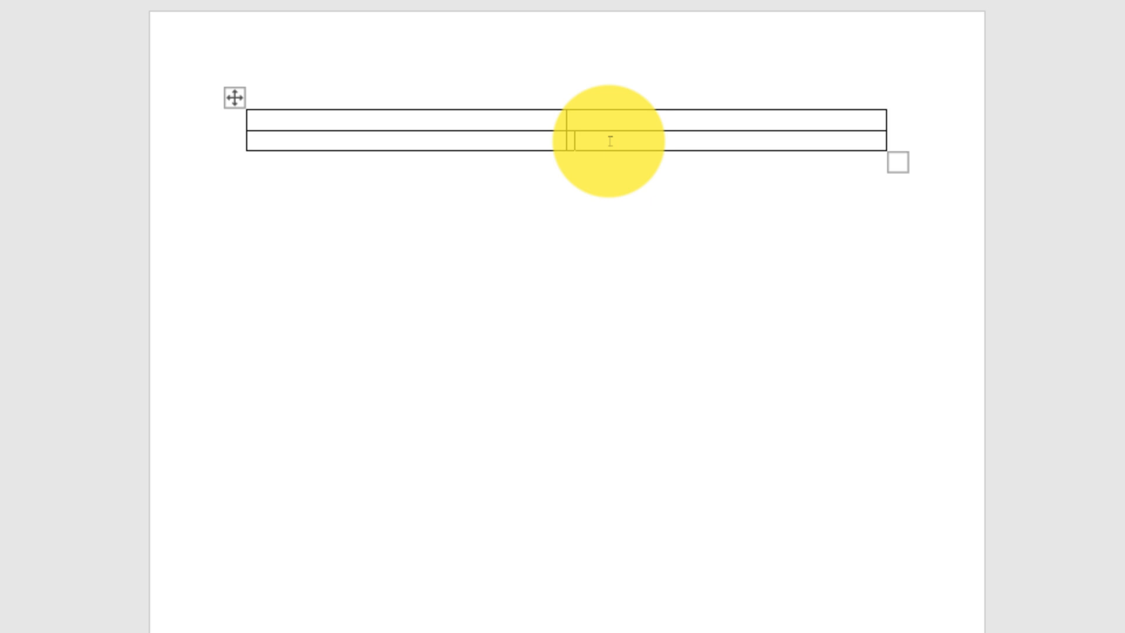
pyautogui.press('Tab')
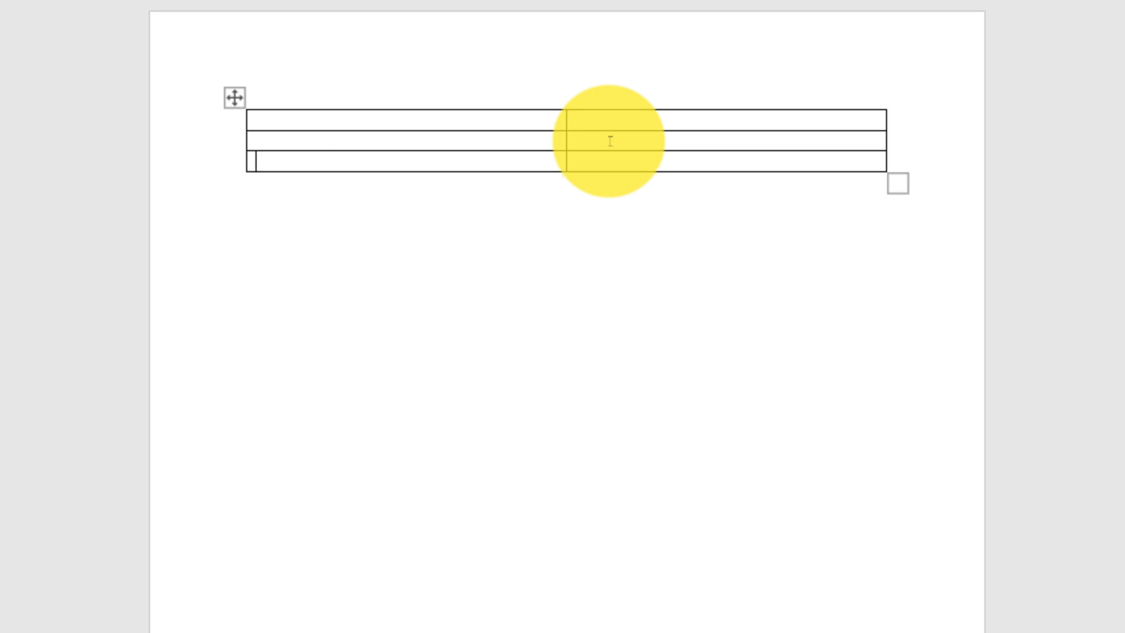
pyautogui.click(609, 166)
pyautogui.press('Tab')
pyautogui.press('Tab')
pyautogui.press('Tab')
pyautogui.press('Tab')
pyautogui.press('Tab')
pyautogui.press('Tab')
pyautogui.press('Tab')
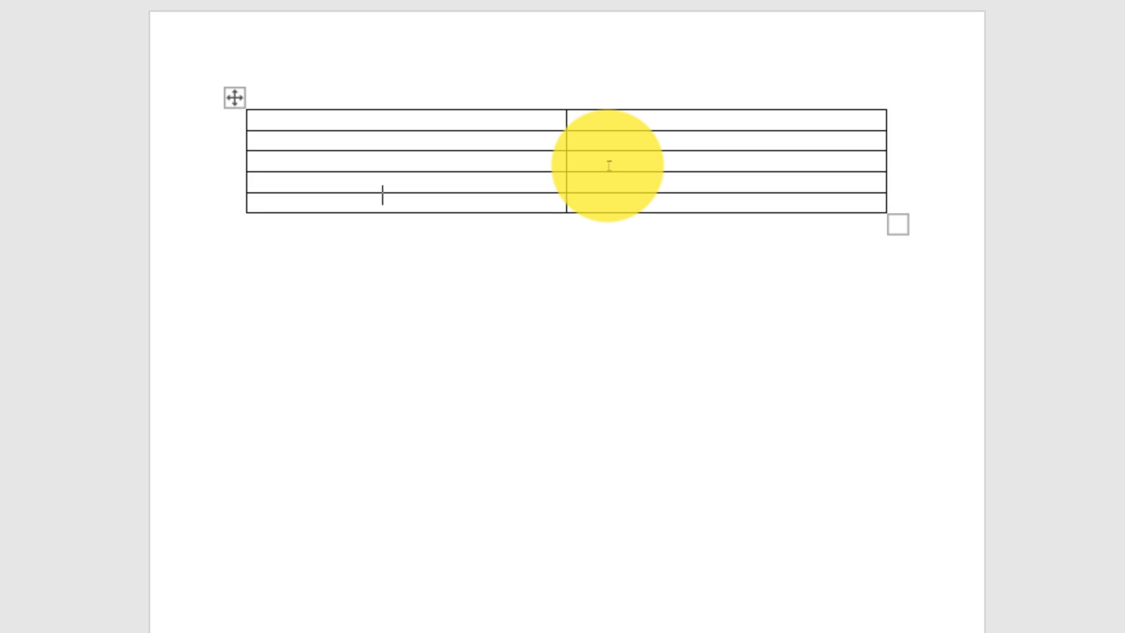
pyautogui.press('Tab')
pyautogui.press('Tab')
pyautogui.press('Tab')
pyautogui.press('Tab')
pyautogui.press('Tab')
pyautogui.press('Tab')
pyautogui.press('Tab')
pyautogui.press('Tab')
pyautogui.press('Tab')
pyautogui.press('Tab')
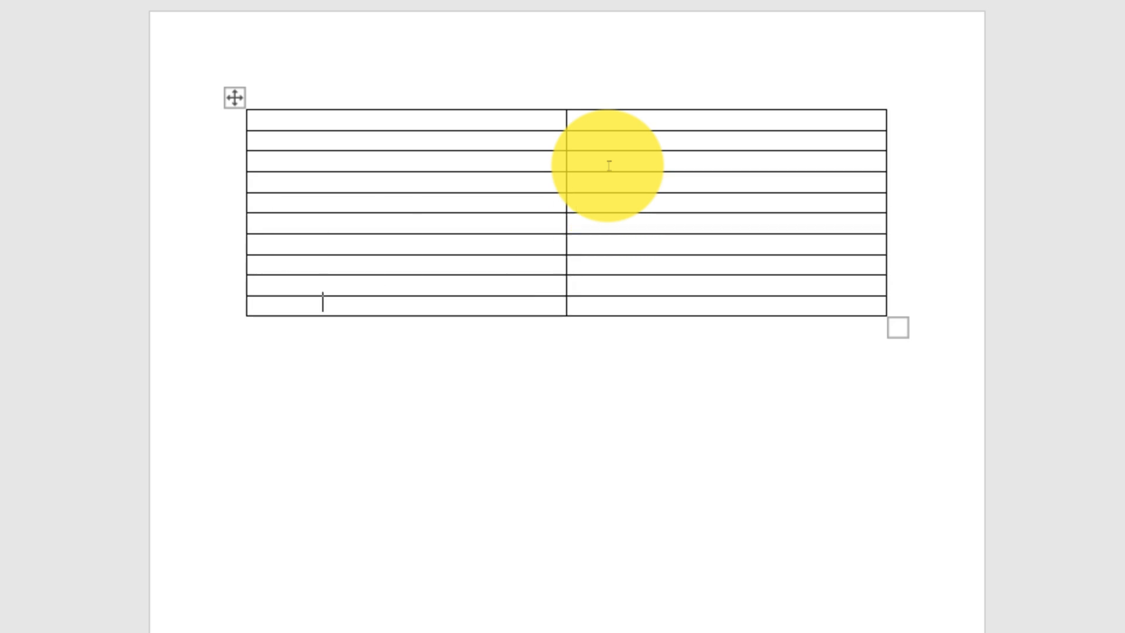
pyautogui.press('Tab')
pyautogui.press('Tab')
pyautogui.press('Tab')
pyautogui.press('Tab')
pyautogui.press('Tab')
pyautogui.press('Tab')
pyautogui.press('Tab')
pyautogui.press('Tab')
pyautogui.press('Tab')
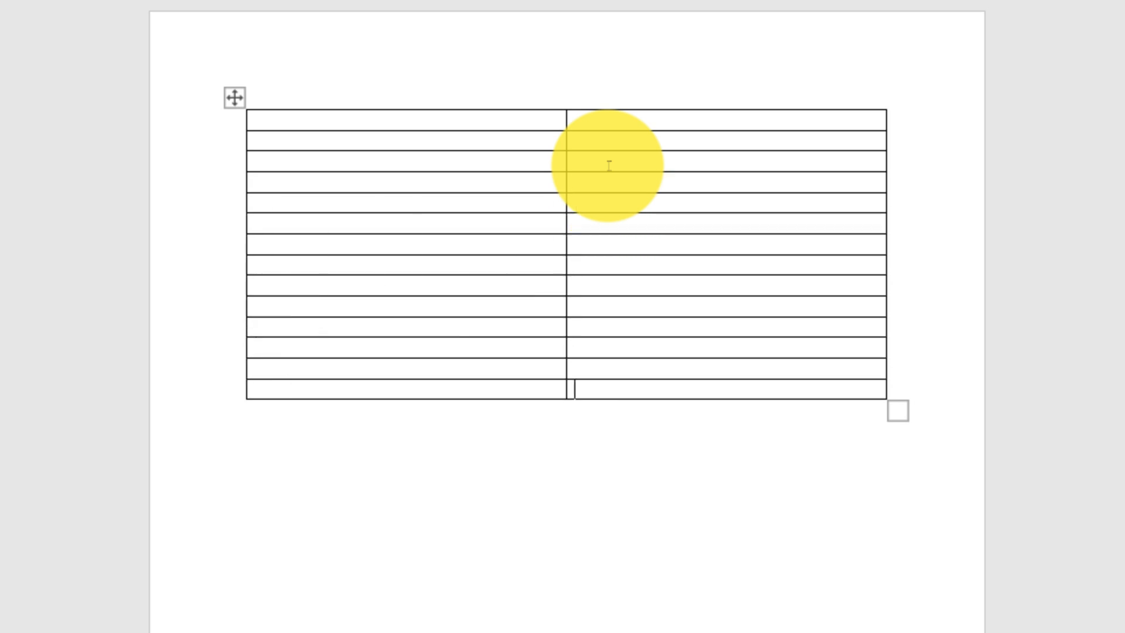
pyautogui.press('Tab')
pyautogui.press('Tab')
pyautogui.press('Tab')
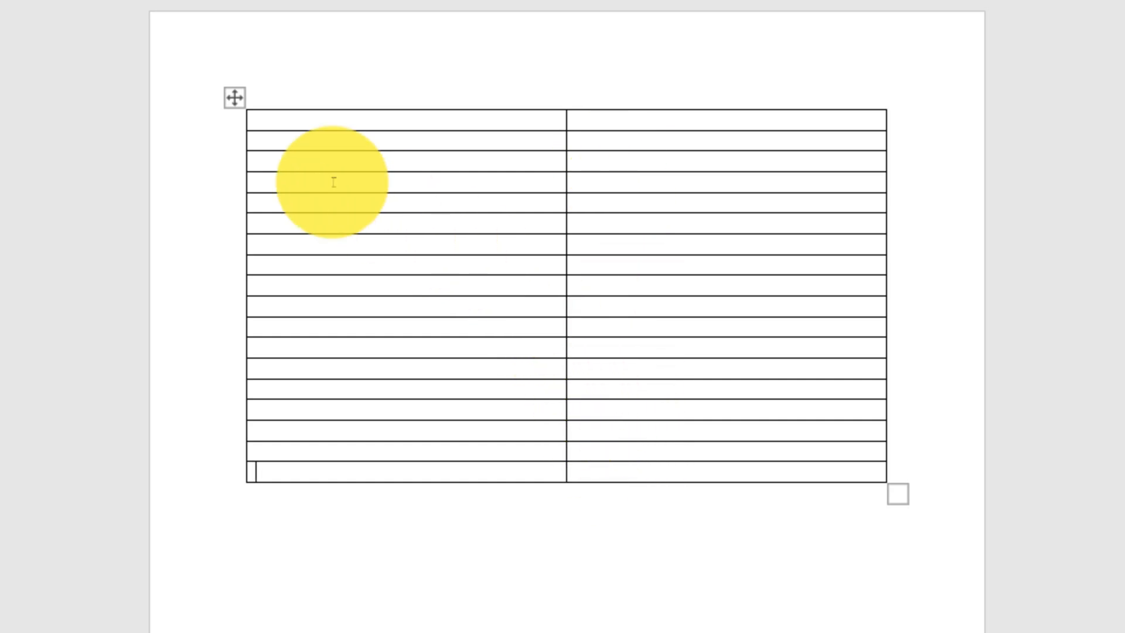
# Step: Delete all table rows below the second row
pyautogui.moveTo(279, 160); pyautogui.dragTo(671, 482)
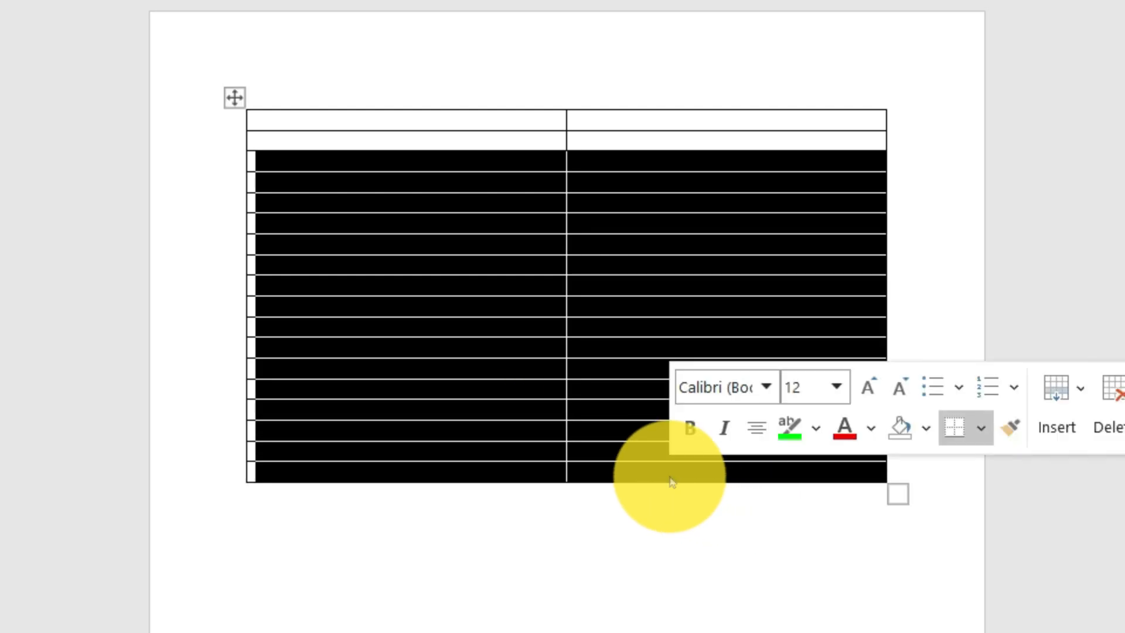
pyautogui.press('BackSpace')
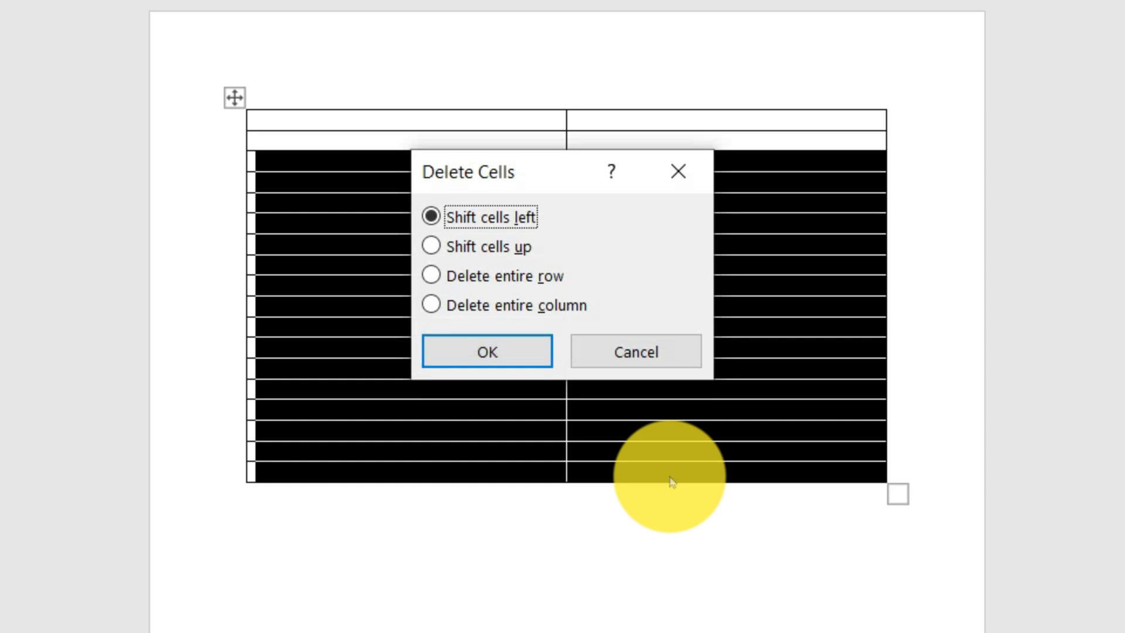
pyautogui.press('Return')
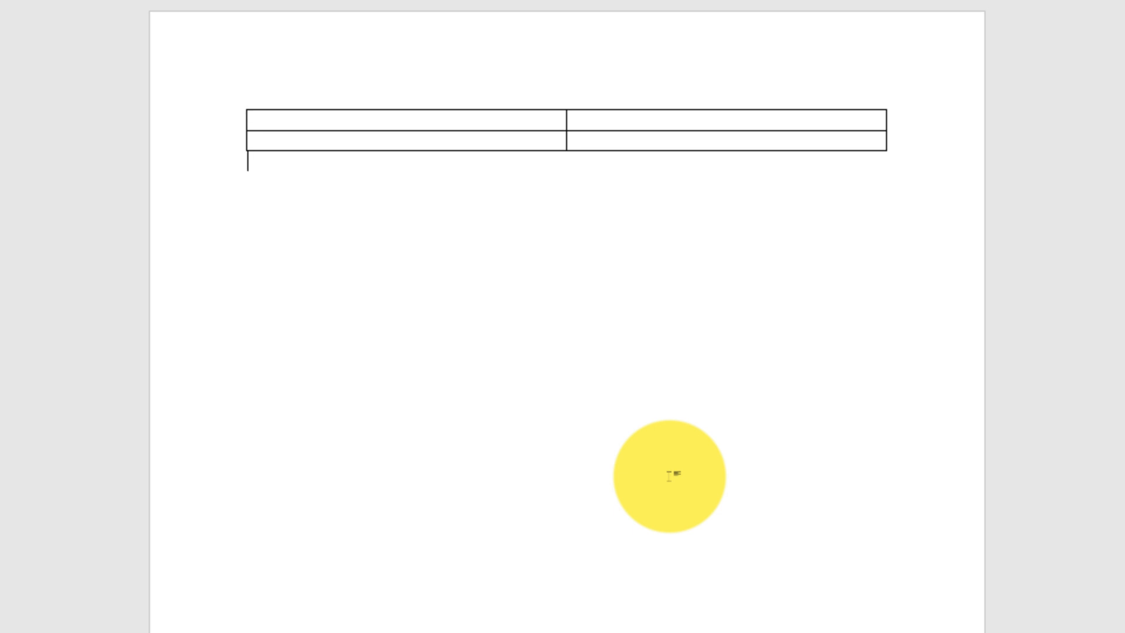
# Step: Select the entire two-column, two-row table
pyautogui.moveTo(286, 141)
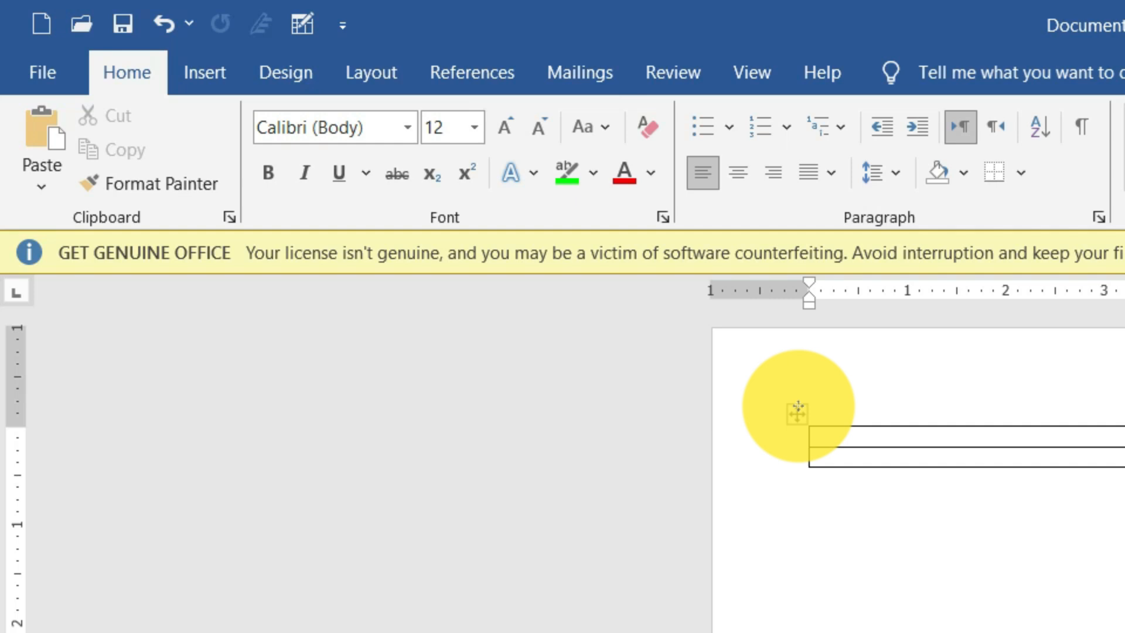
pyautogui.click(267, 113)
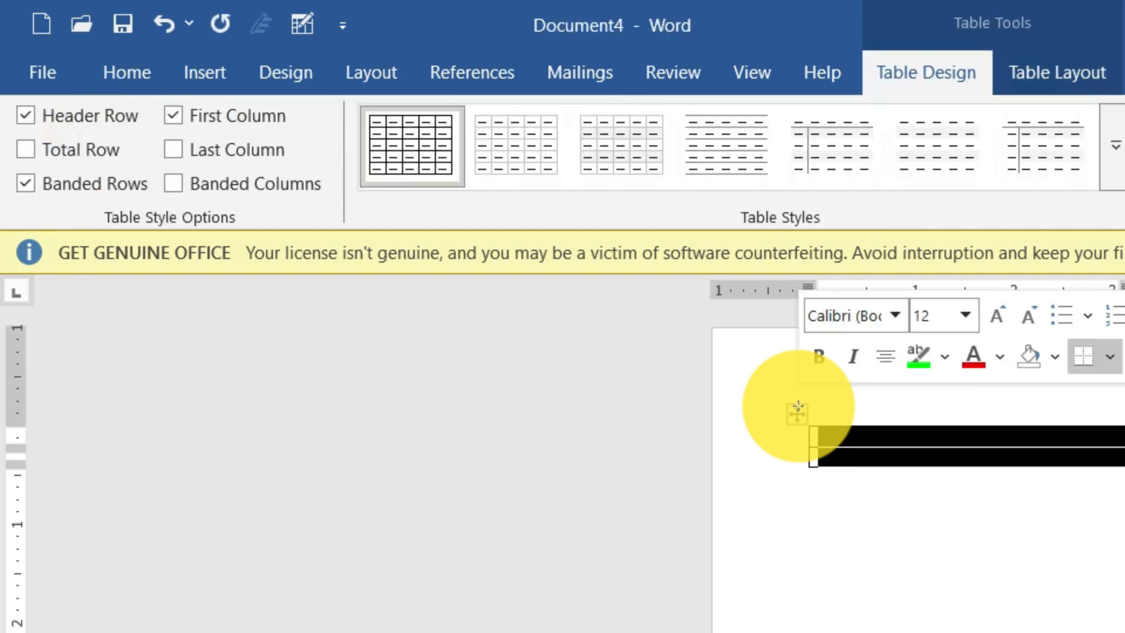
pyautogui.click(796, 416)
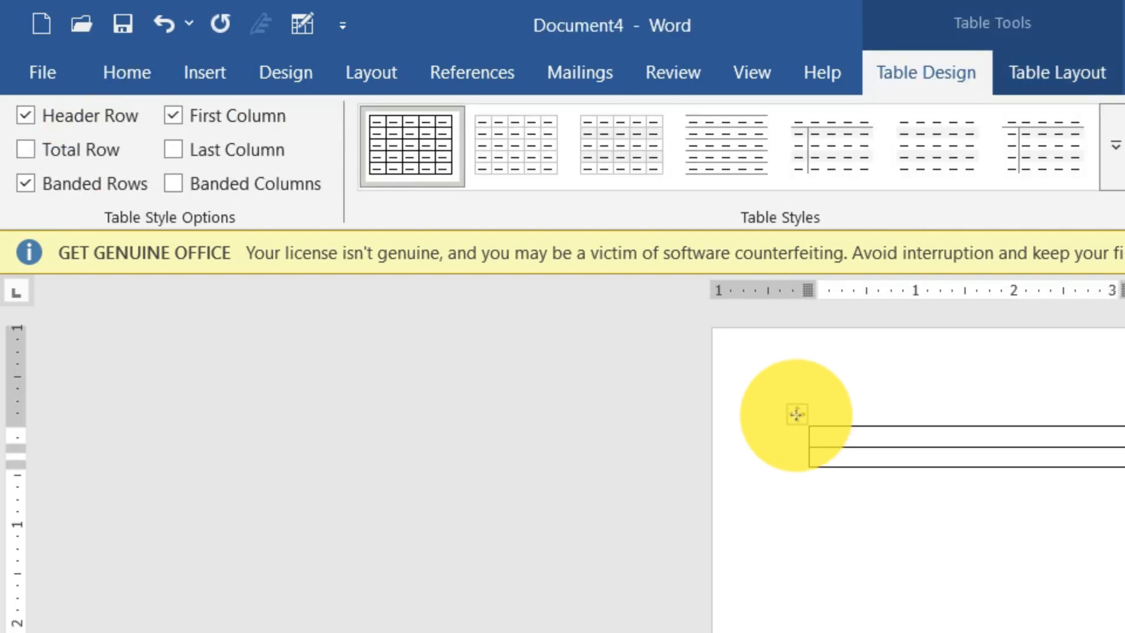
# Step: Move the whole two-column table around the page, ending above the top margin at the left margin
pyautogui.click(796, 417)
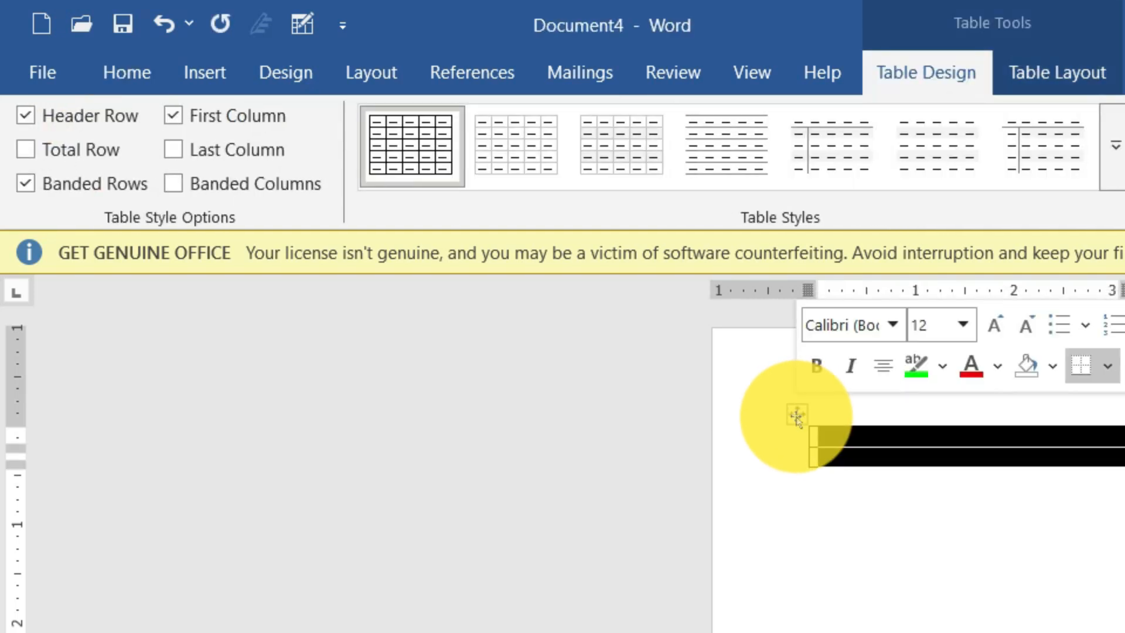
pyautogui.moveTo(797, 417); pyautogui.dragTo(810, 510)
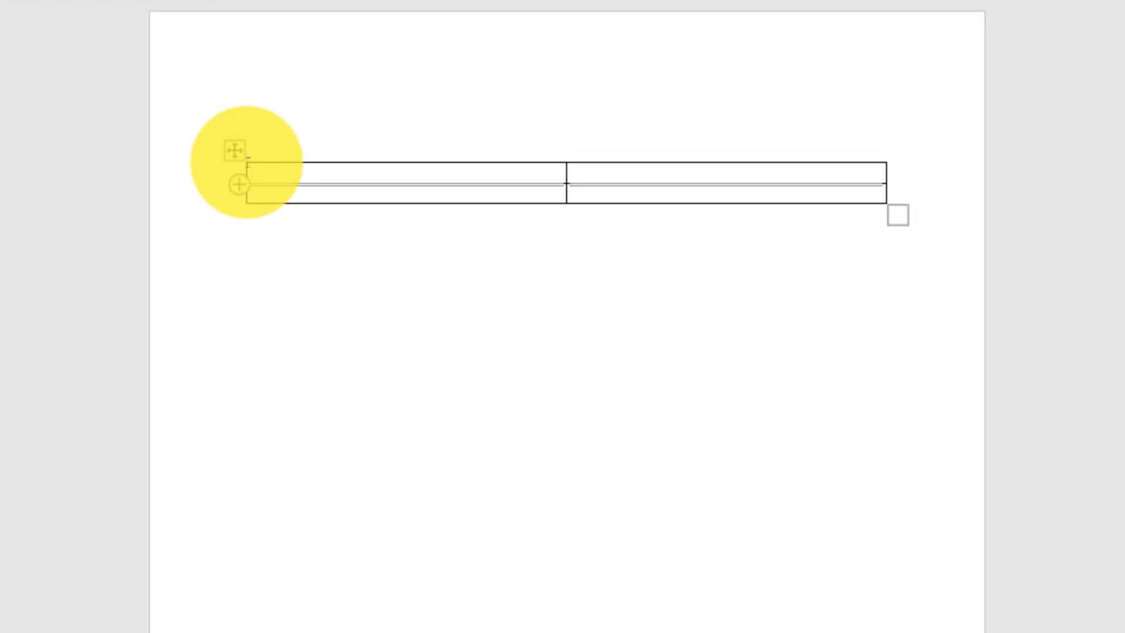
pyautogui.moveTo(246, 161); pyautogui.dragTo(245, 159)
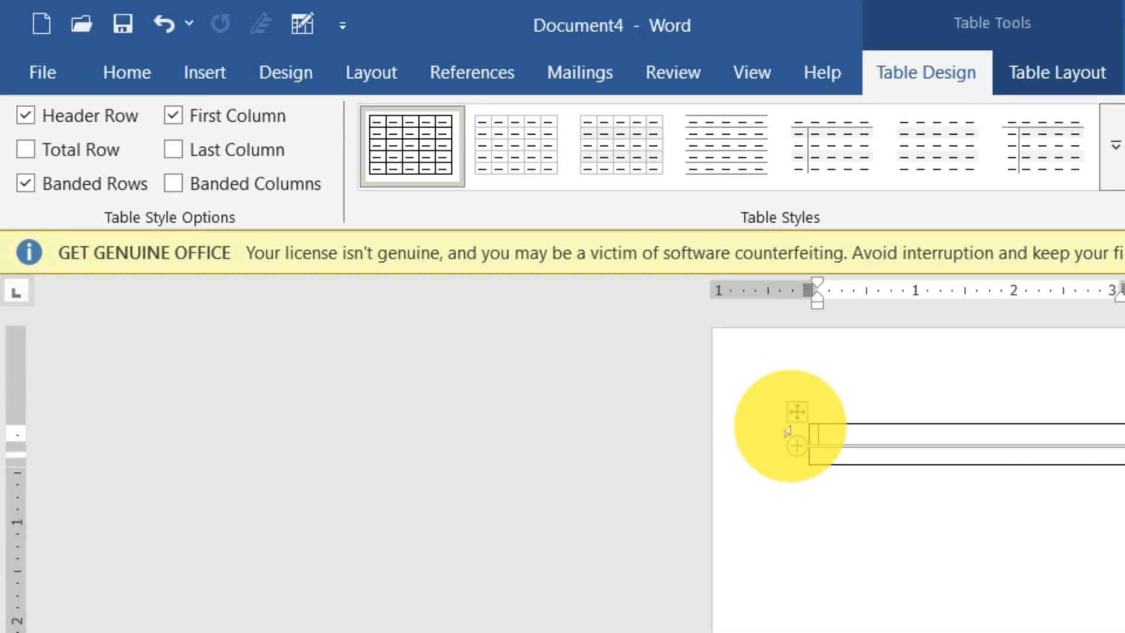
pyautogui.moveTo(797, 412)
pyautogui.mouseDown()
pyautogui.moveTo(879, 593)
pyautogui.moveTo(809, 631)
pyautogui.moveTo(760, 632)
pyautogui.moveTo(793, 528)
pyautogui.moveTo(786, 397)
pyautogui.mouseUp()
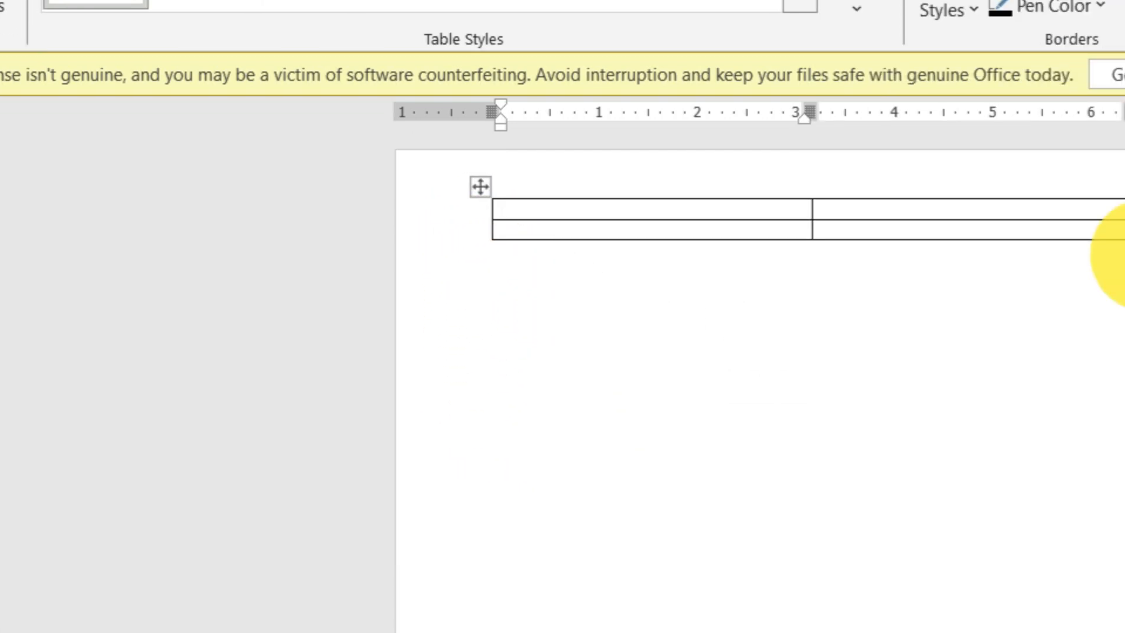
# Step: Resize the whole table proportionally several times, ending at about full text width with rows taller than one line
pyautogui.moveTo(898, 113); pyautogui.dragTo(829, 439)
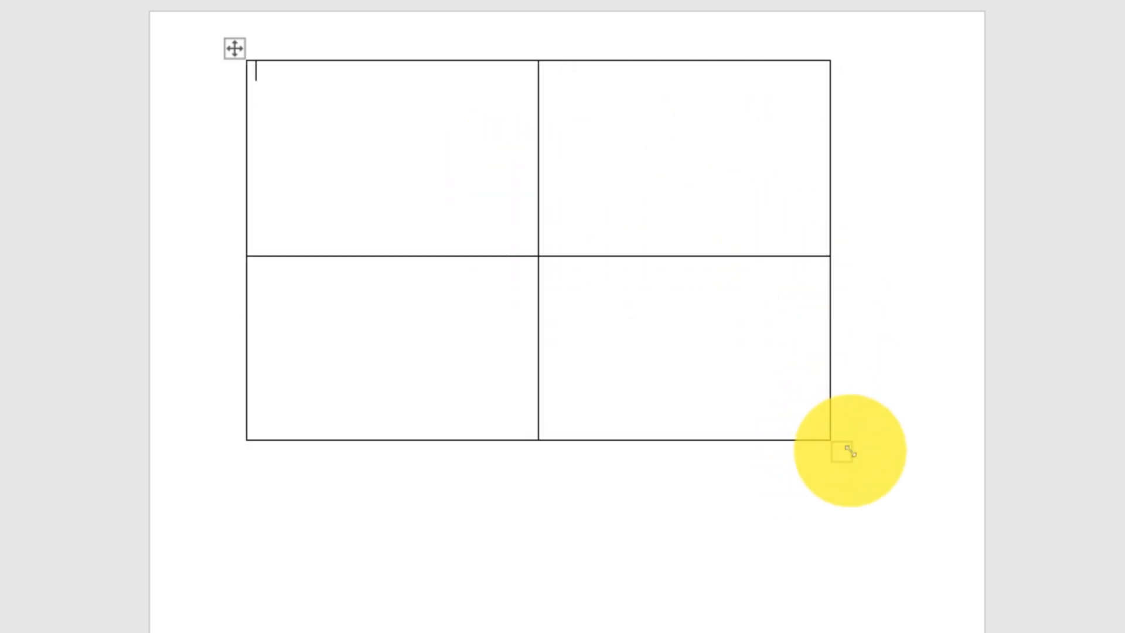
pyautogui.moveTo(842, 457); pyautogui.dragTo(597, 139)
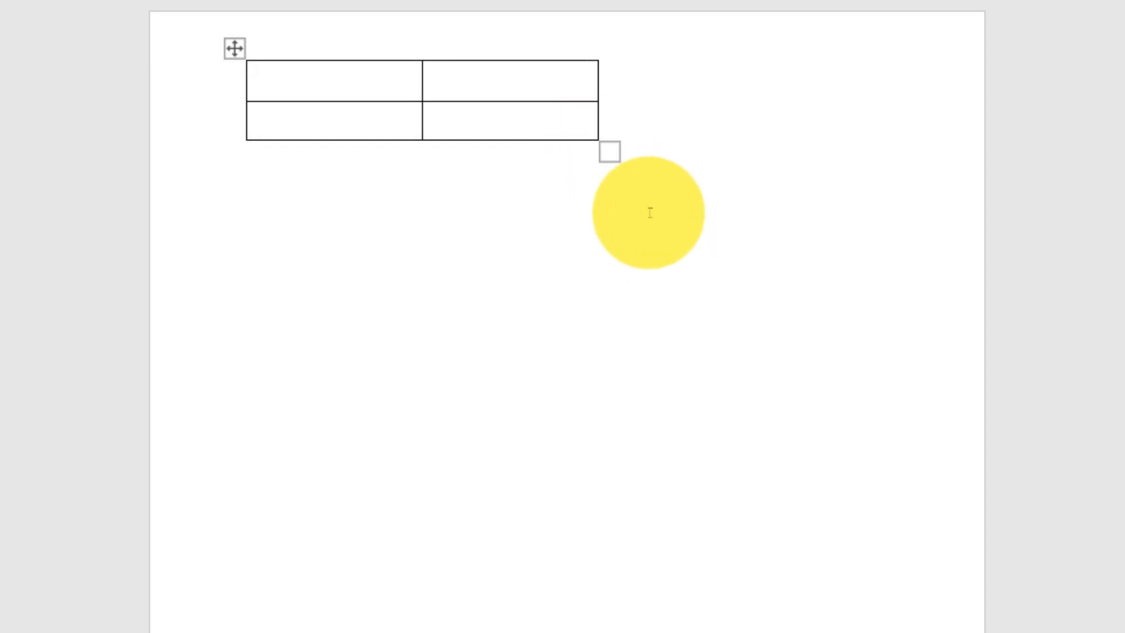
pyautogui.moveTo(610, 151); pyautogui.dragTo(863, 161)
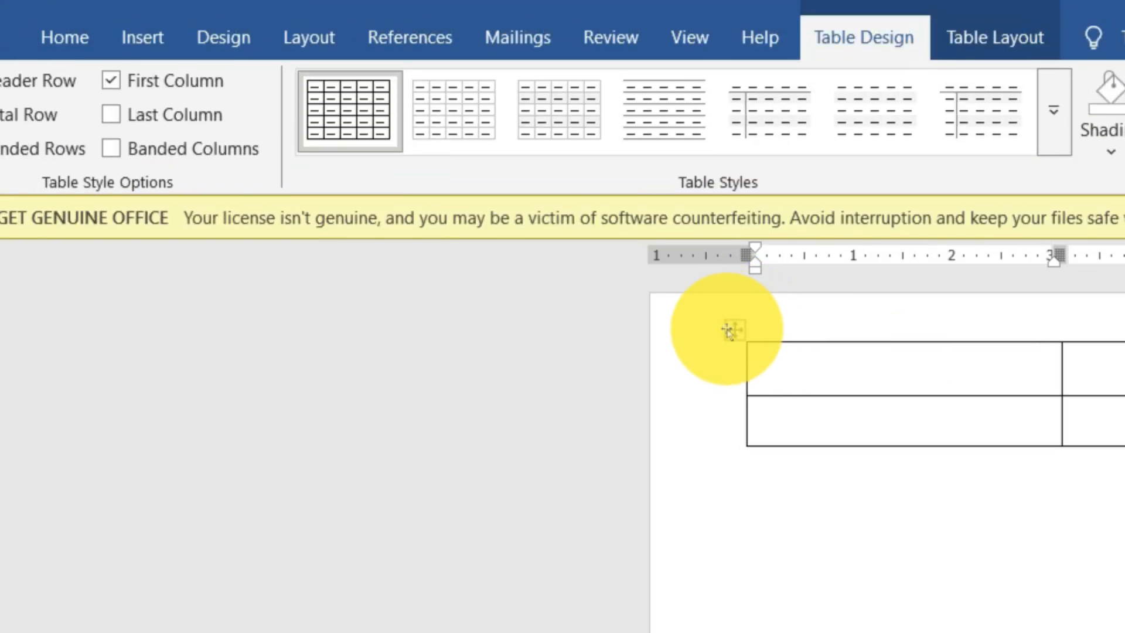
# Step: Delete the entire two-column table and insert a new table with three columns and five rows
pyautogui.click(452, 171)
pyautogui.press('BackSpace')
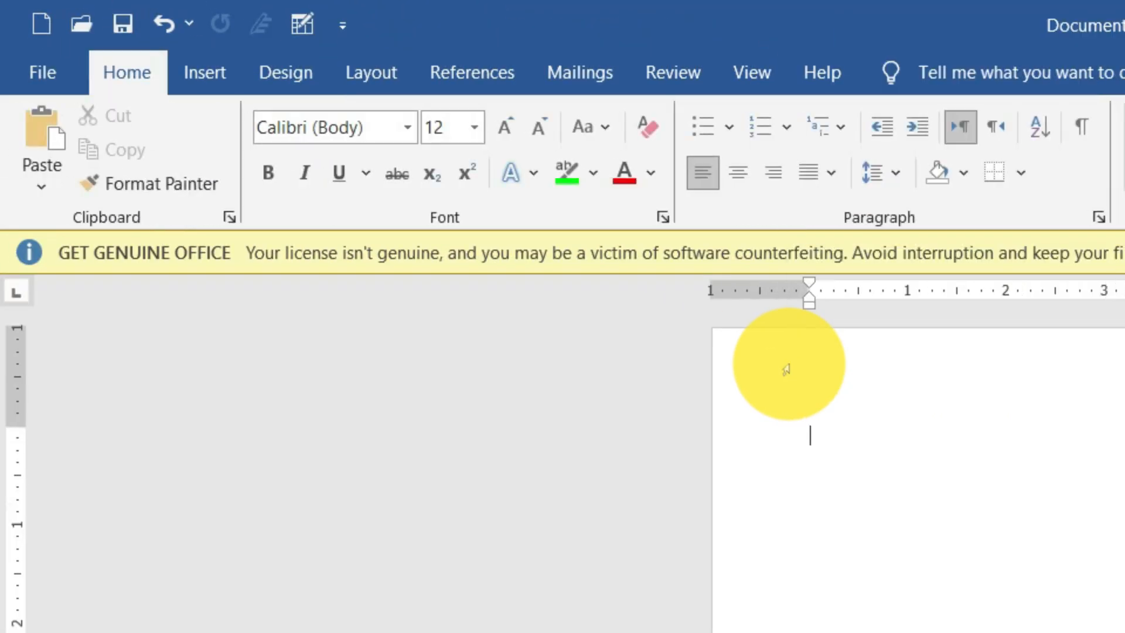
pyautogui.click(204, 73)
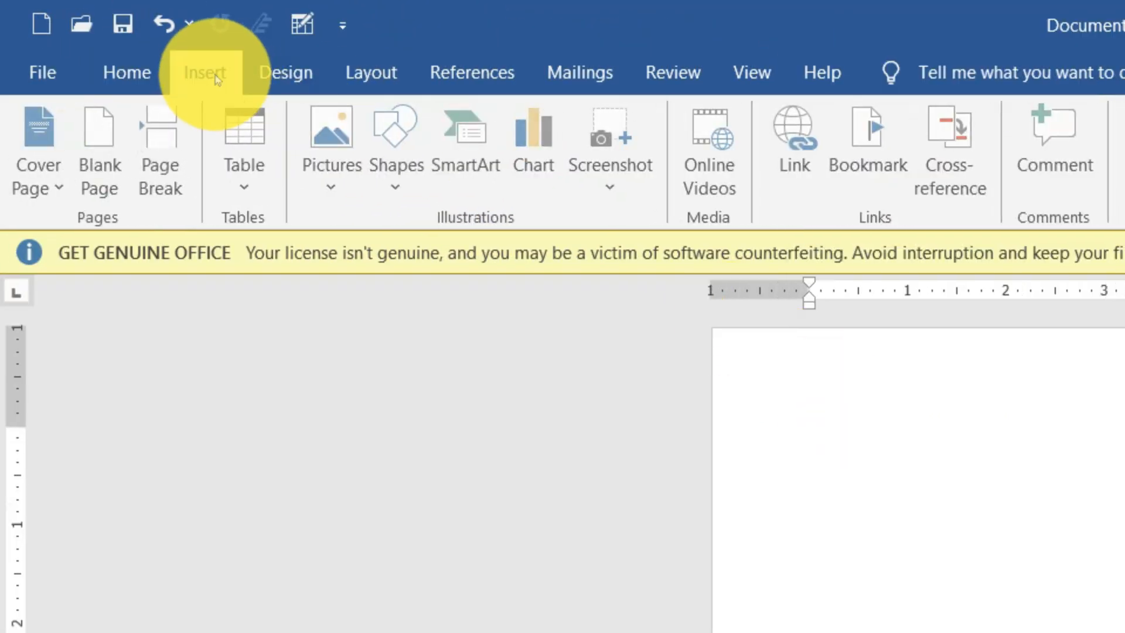
pyautogui.click(248, 170)
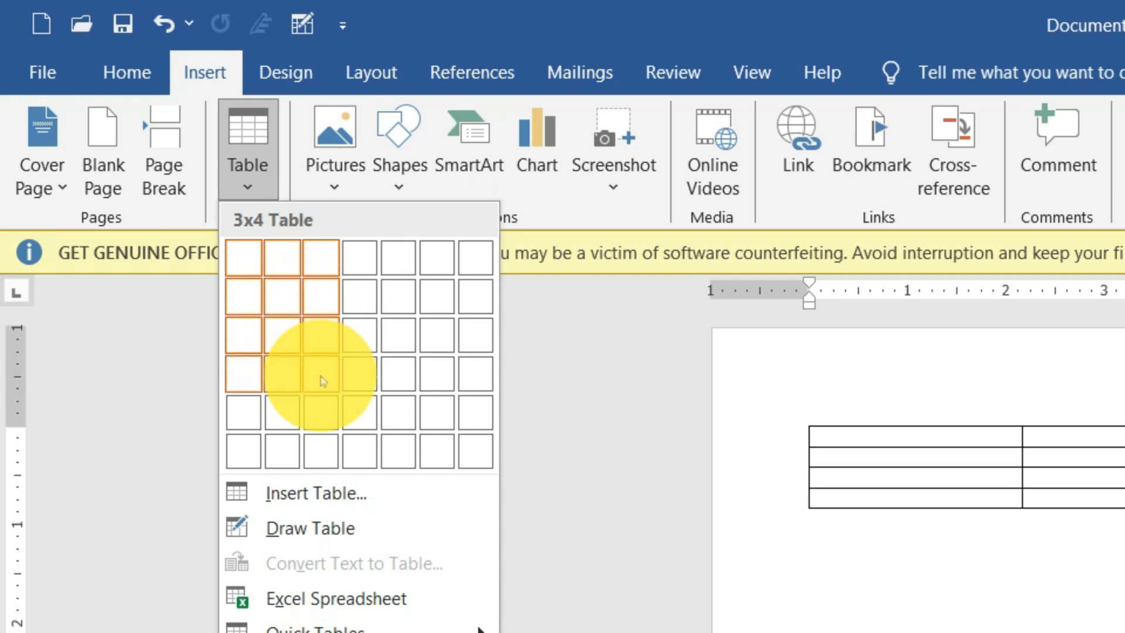
pyautogui.click(323, 414)
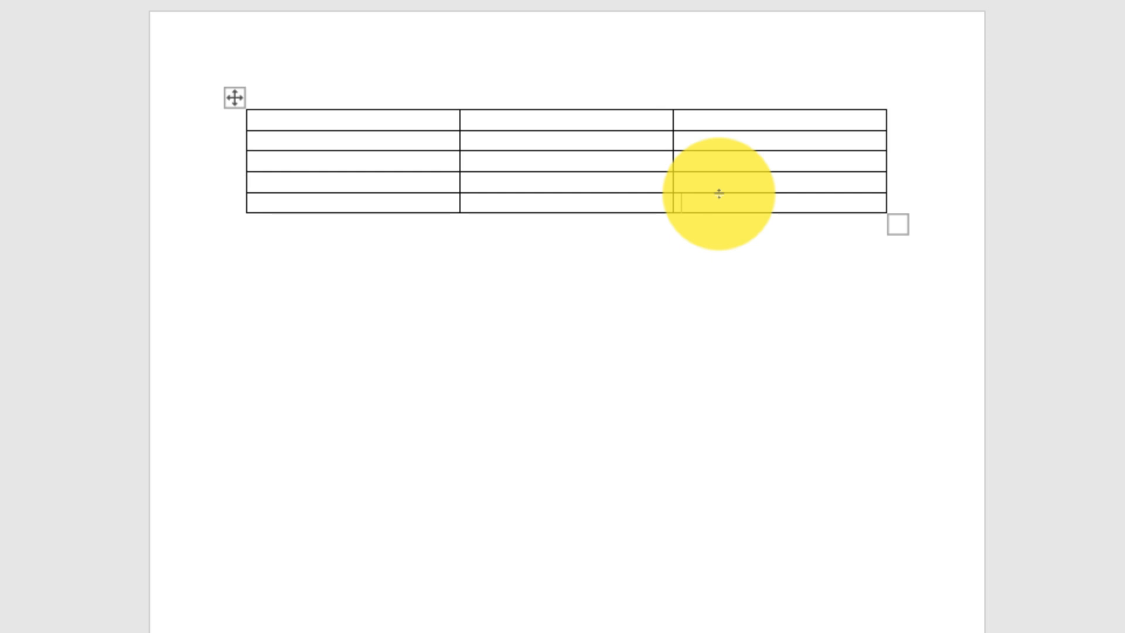
# Step: Add rows from the table's last cell until it has 10 rows
pyautogui.press('Tab')
pyautogui.press('Tab')
pyautogui.press('Tab')
pyautogui.press('Tab')
pyautogui.press('Tab')
pyautogui.press('Tab')
pyautogui.press('Tab')
pyautogui.press('Tab')
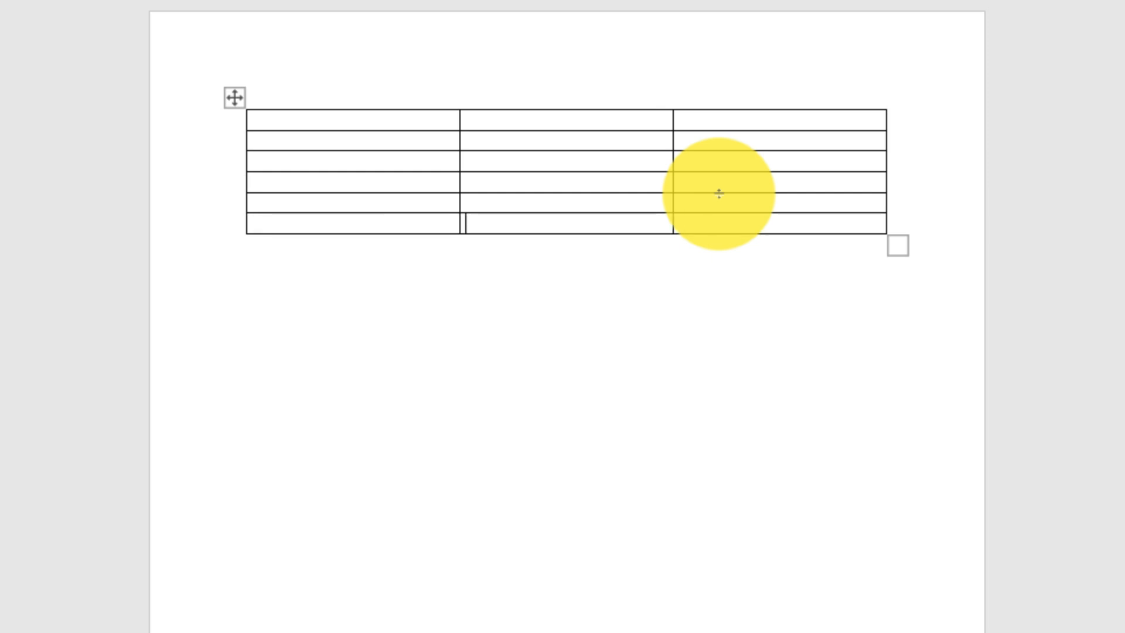
pyautogui.press('Tab')
pyautogui.press('Tab')
pyautogui.press('Tab')
pyautogui.press('Tab')
pyautogui.press('Tab')
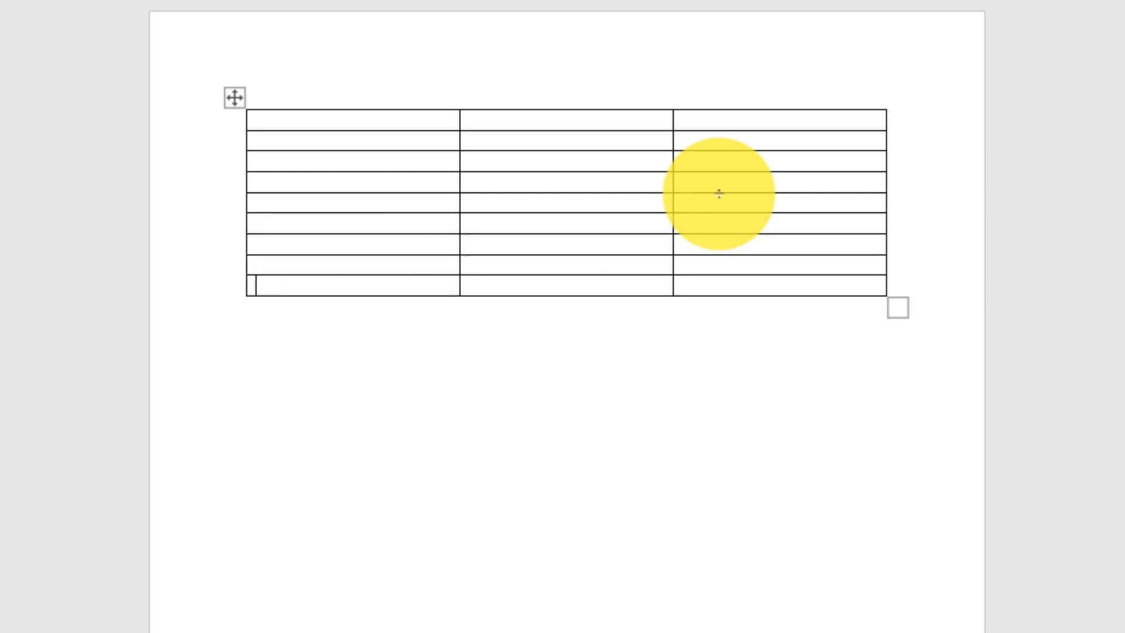
# Step: Enter the header "Name" with a capital N in the table's first cell
pyautogui.moveTo(639, 98)
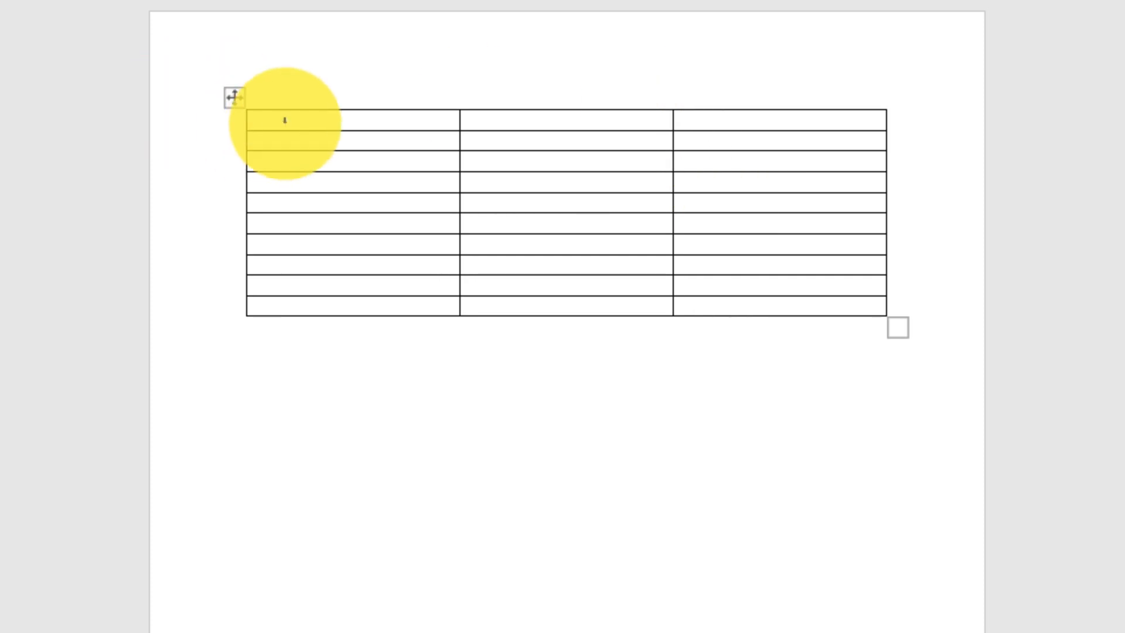
pyautogui.click(311, 117)
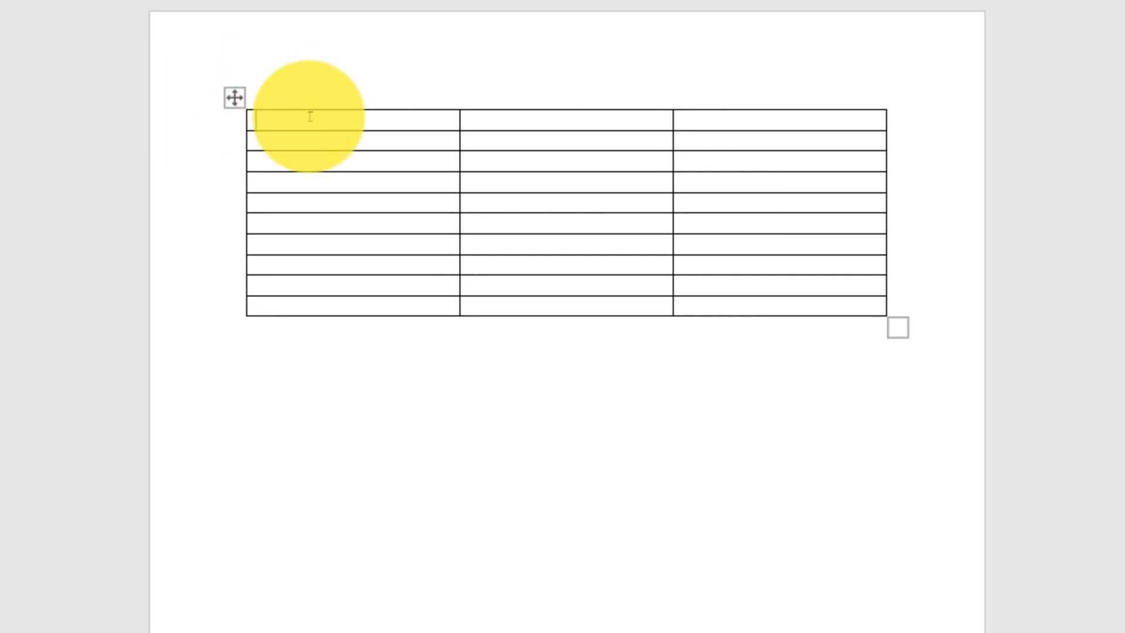
pyautogui.write('name')
pyautogui.press('BackSpace')
pyautogui.press('BackSpace')
pyautogui.press('BackSpace')
pyautogui.press('BackSpace')
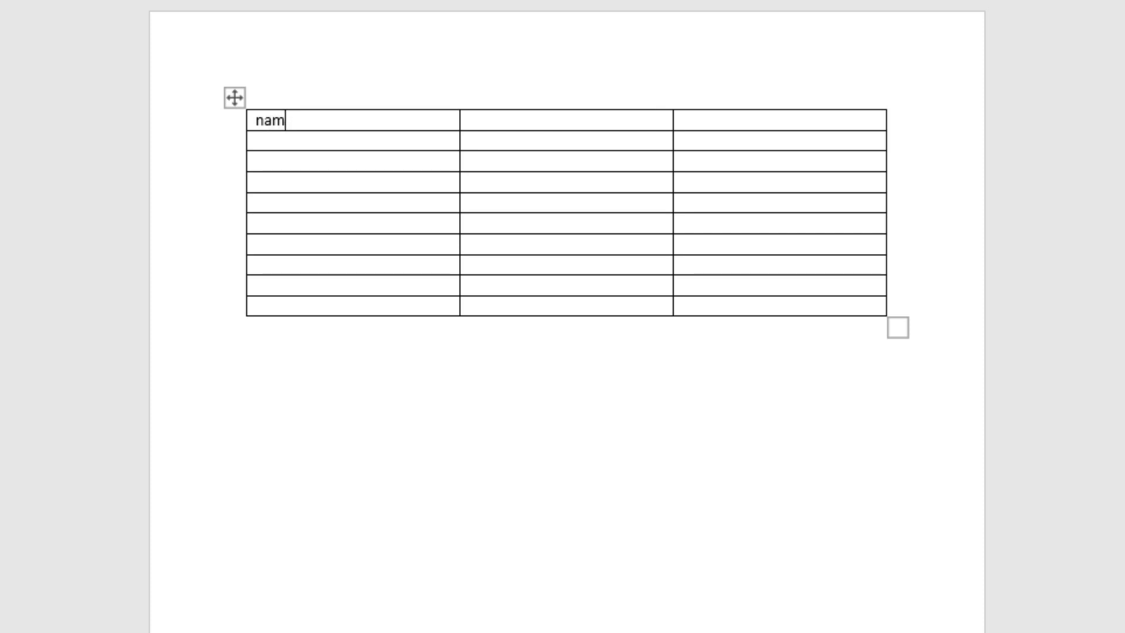
pyautogui.click(308, 116)
pyautogui.write('Name')
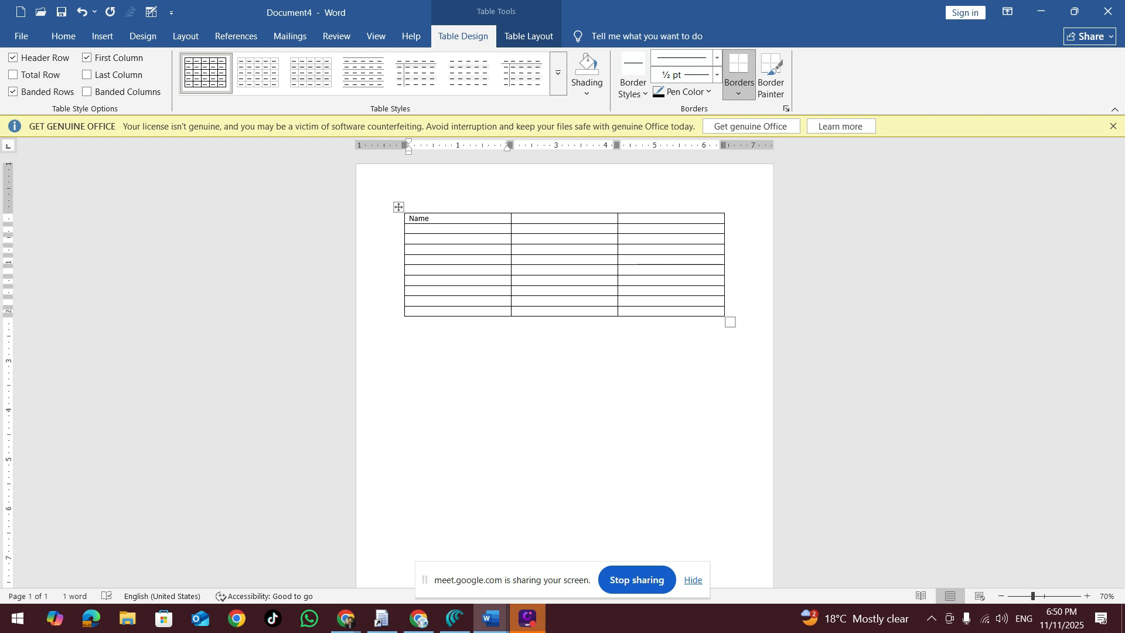
# Step: Enter the headers "Father Name" and "Mobile Number" in the second and third cells of the first row
pyautogui.press('Tab')
pyautogui.write('Father')
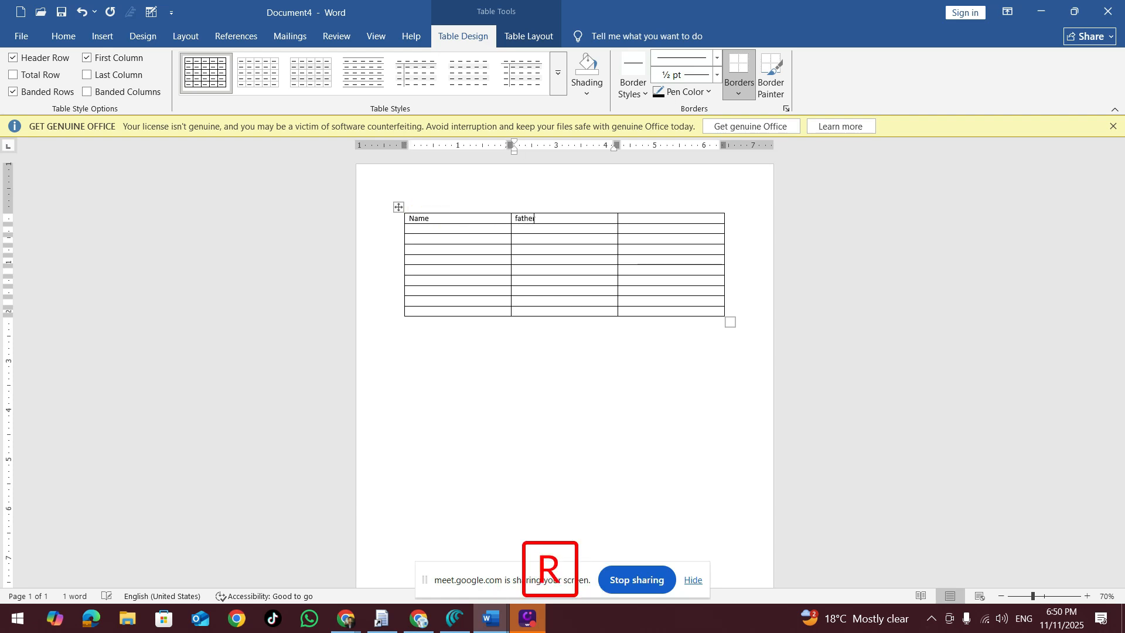
pyautogui.write(' Name')
pyautogui.press('Tab')
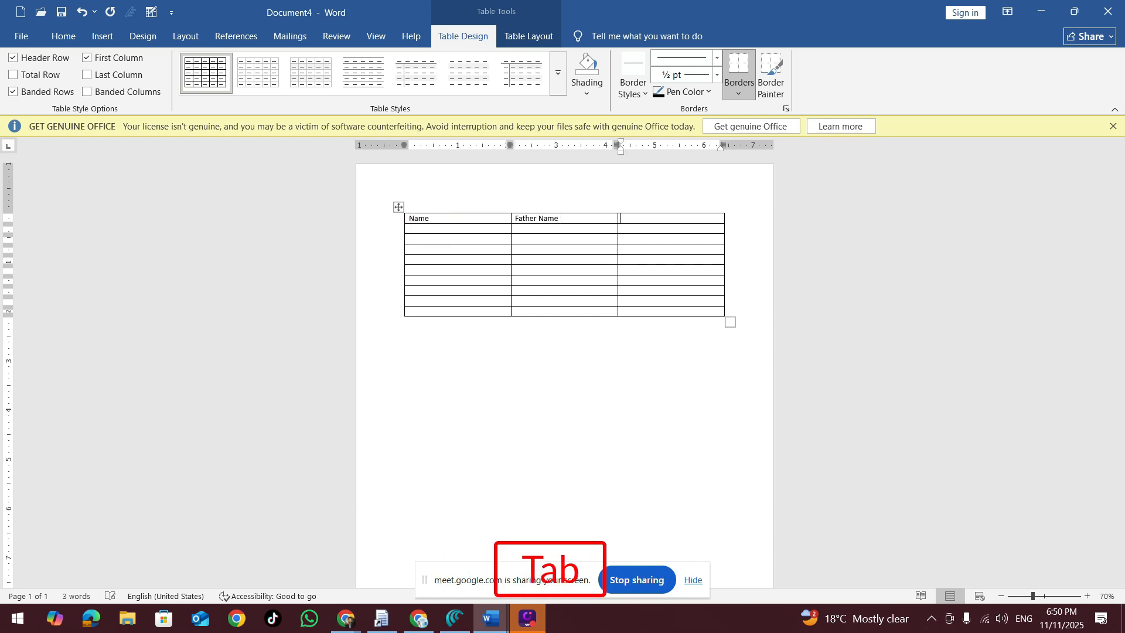
pyautogui.write('Mo')
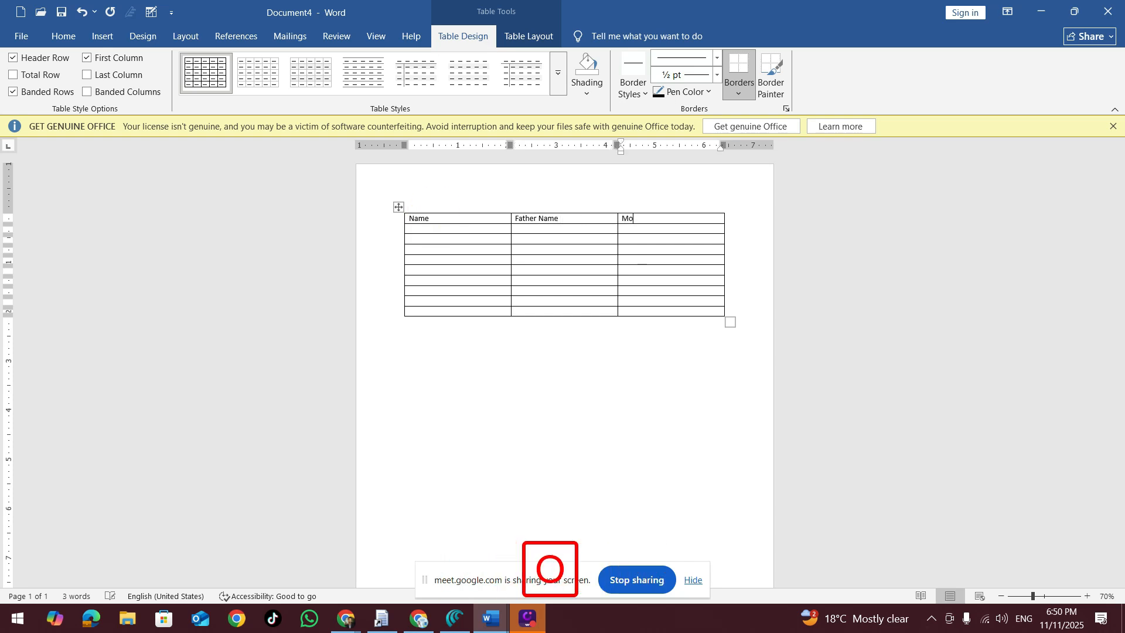
pyautogui.write('bile Number')
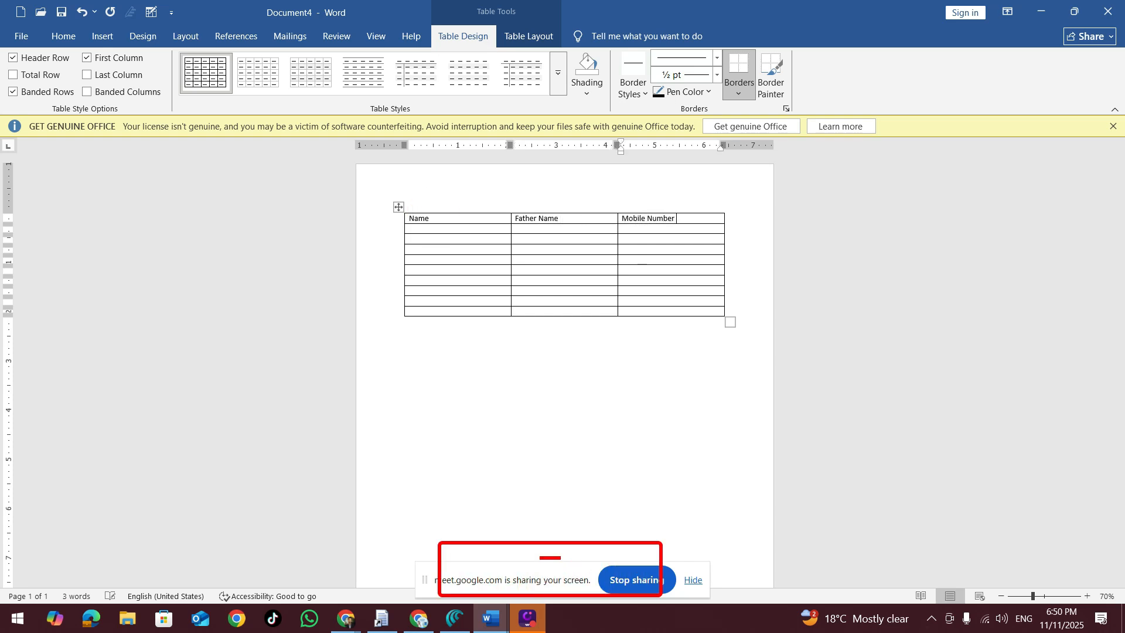
# Step: Fill the table's second row with the first person's name, father's name and a ten-digit mobile number
pyautogui.press('Tab')
pyautogui.press('Tab')
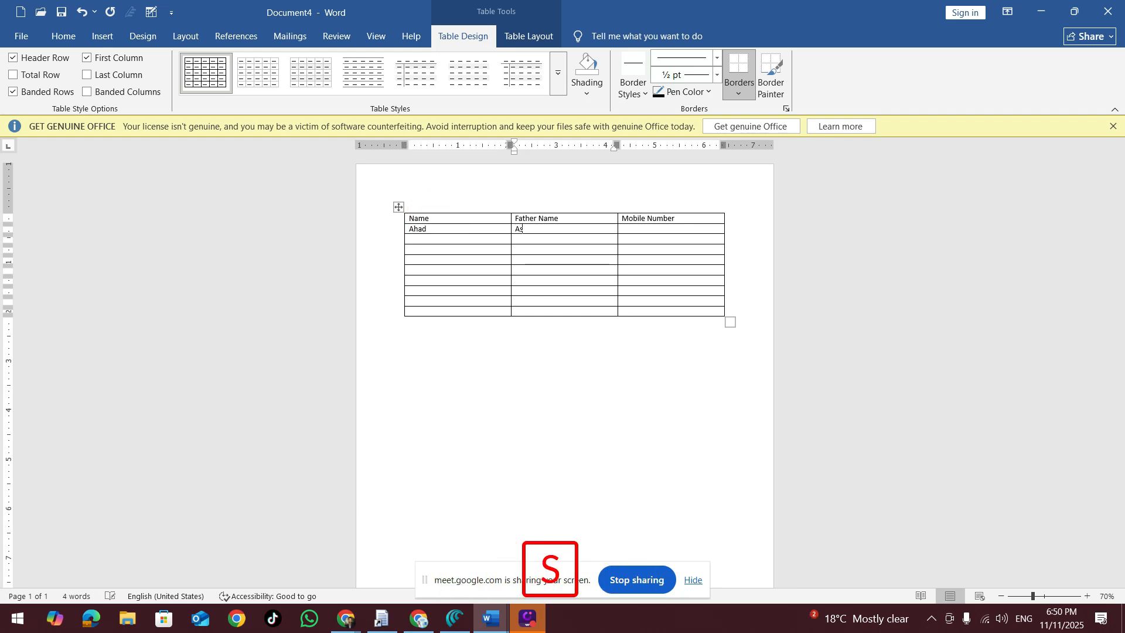
pyautogui.press('Tab')
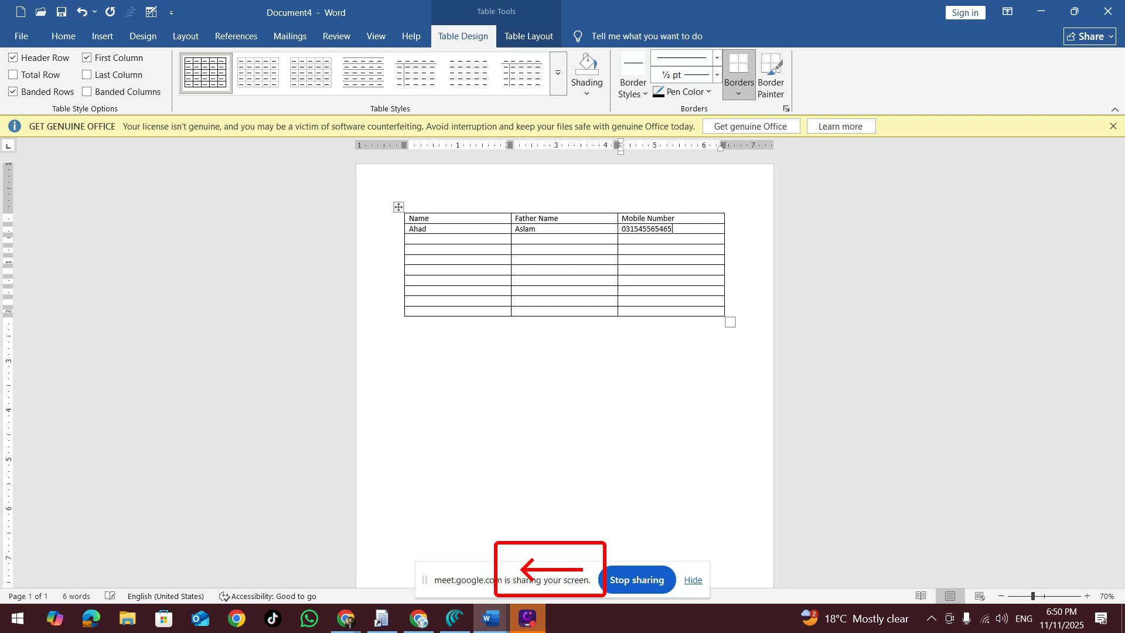
# Step: Fill the table's third row with the second person's name, father's name and mobile number
pyautogui.press('Tab')
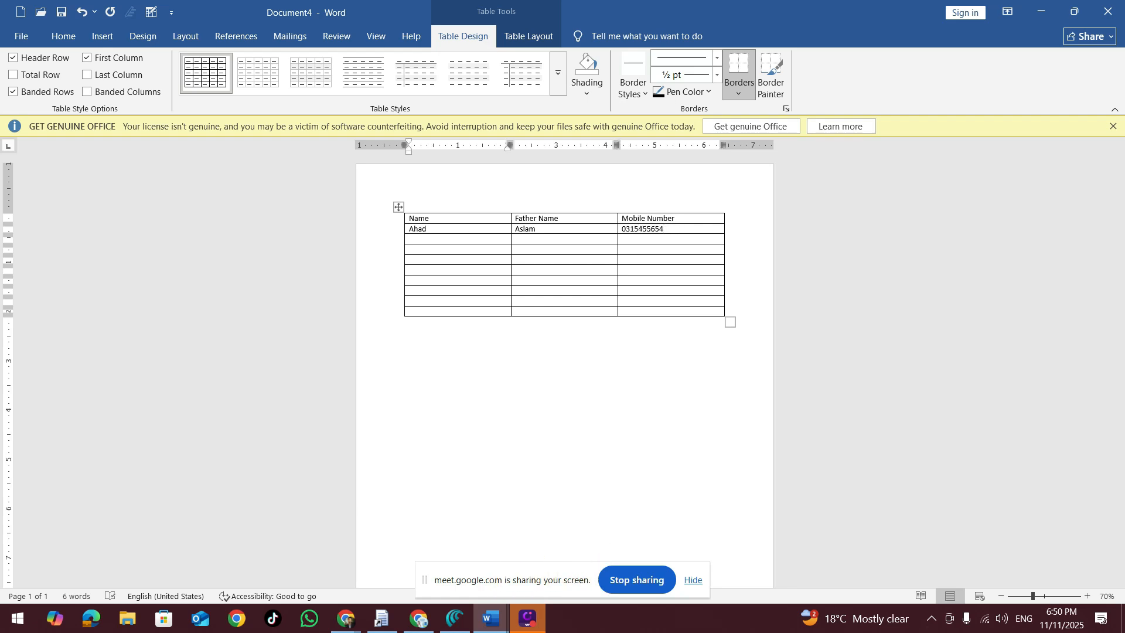
pyautogui.press('Tab')
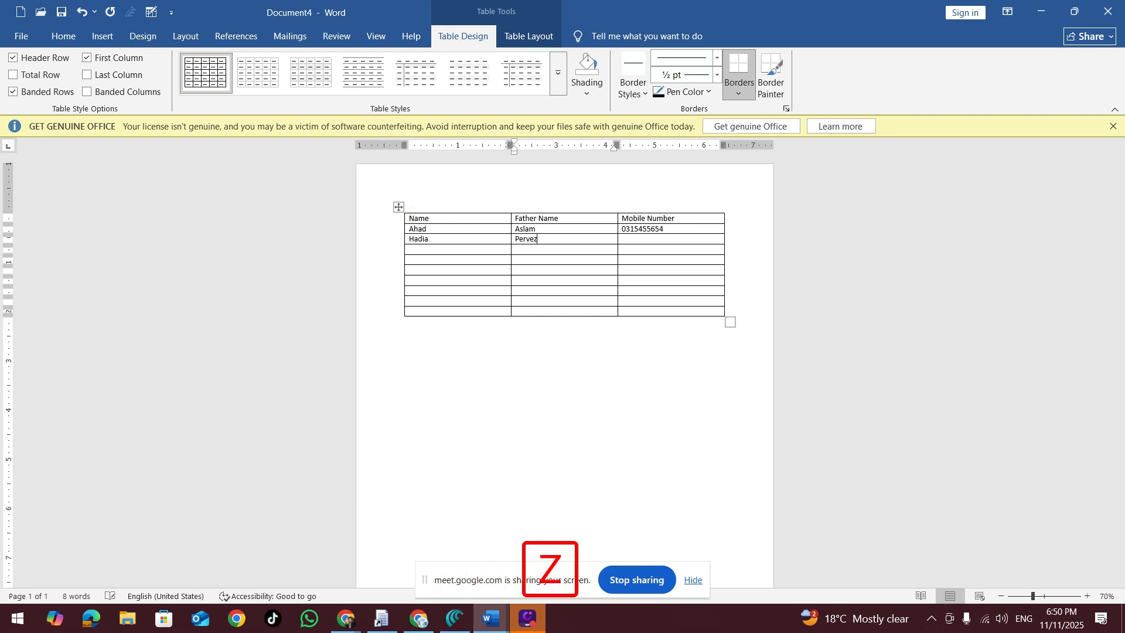
pyautogui.press('Tab')
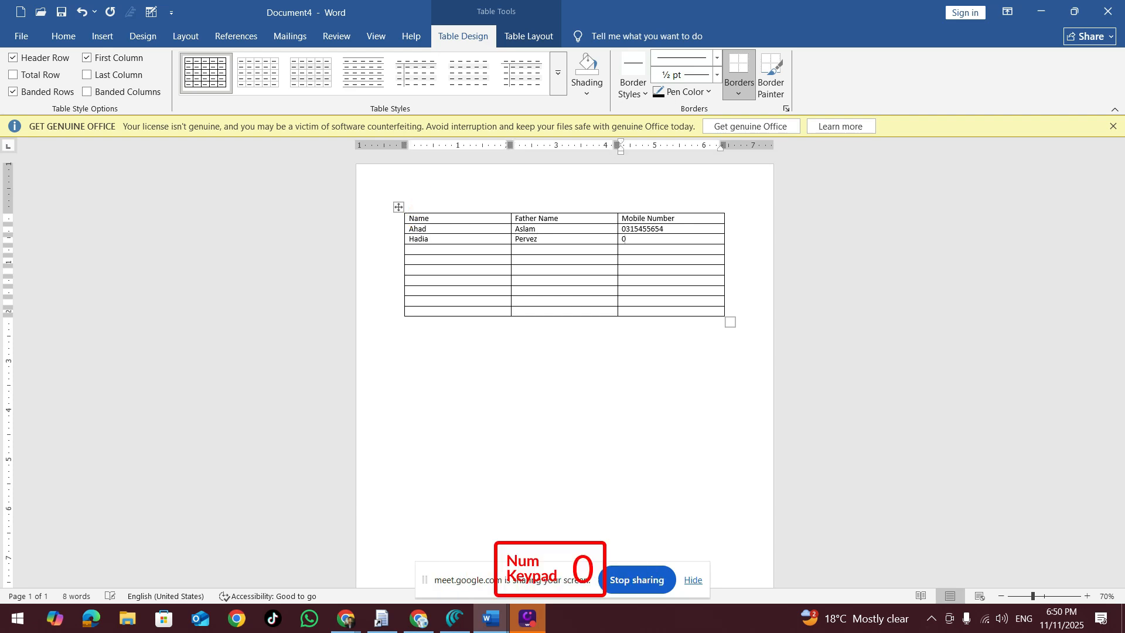
# Step: Fill the table's fourth row with the third person's name, father's name and mobile number
pyautogui.press('Tab')
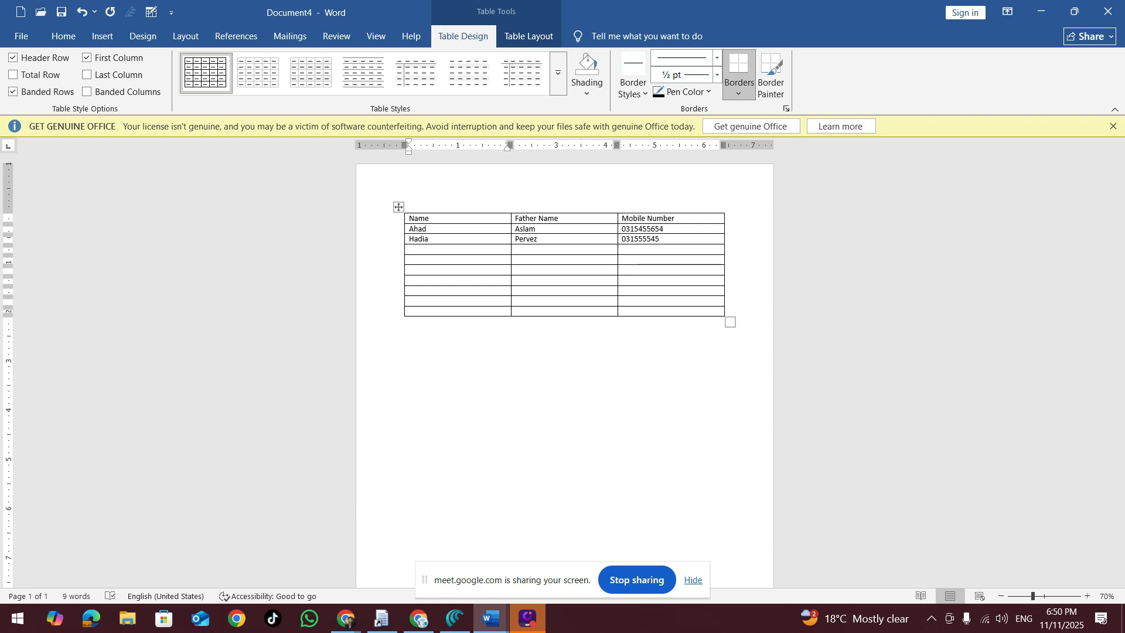
pyautogui.press('Tab')
pyautogui.press('Tab')
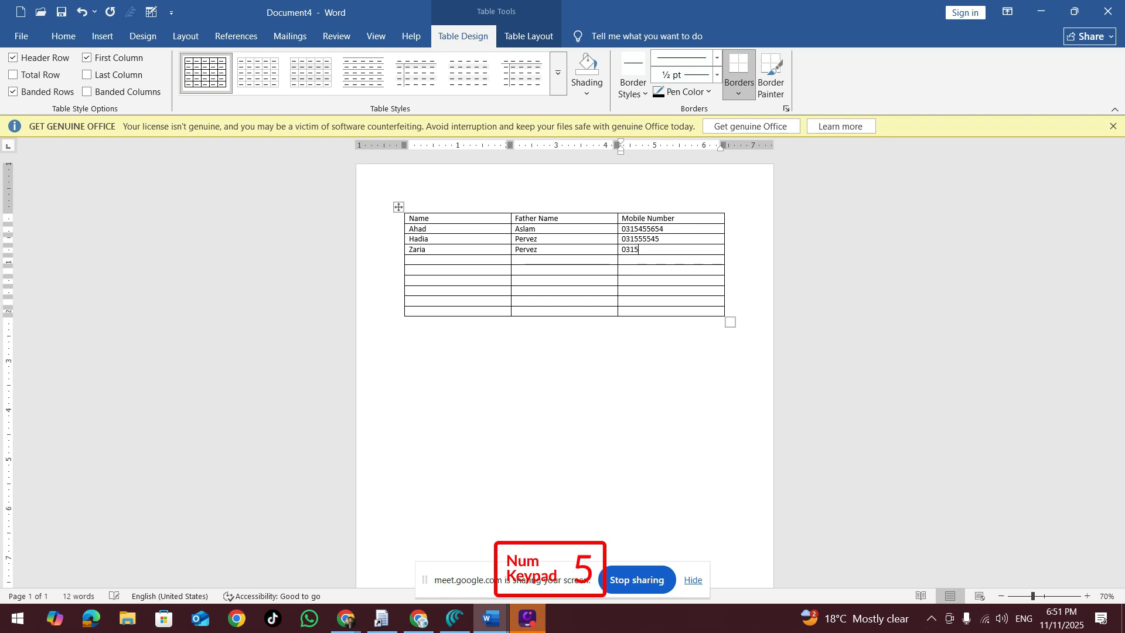
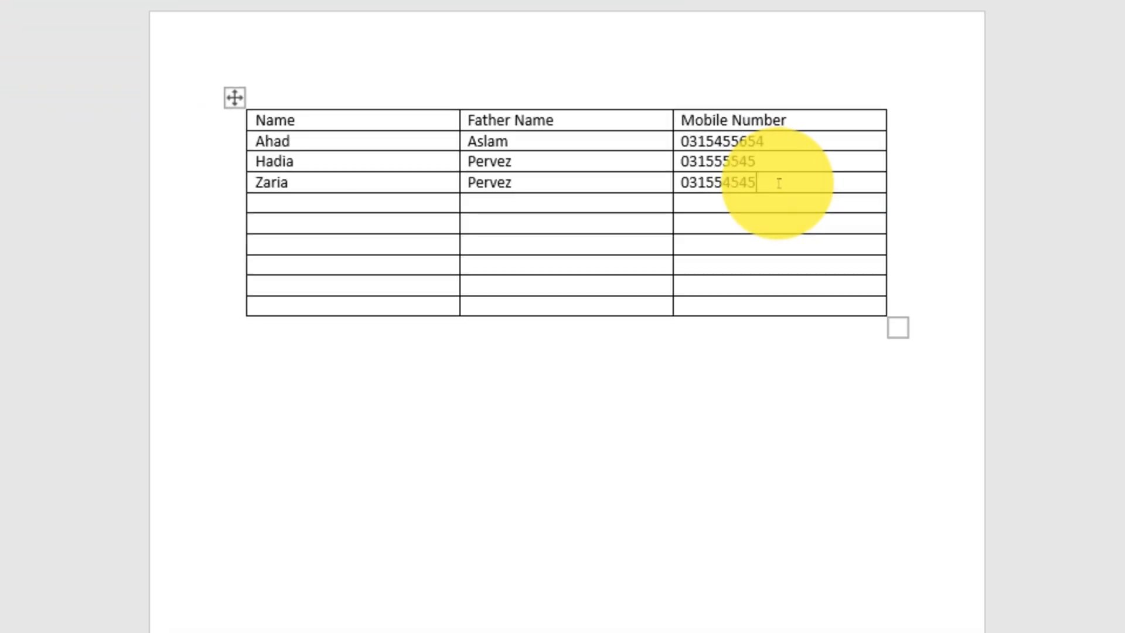
# Step: Clear the contents of all three cells in the table's fourth row, keeping the row itself
pyautogui.moveTo(678, 244); pyautogui.dragTo(481, 239)
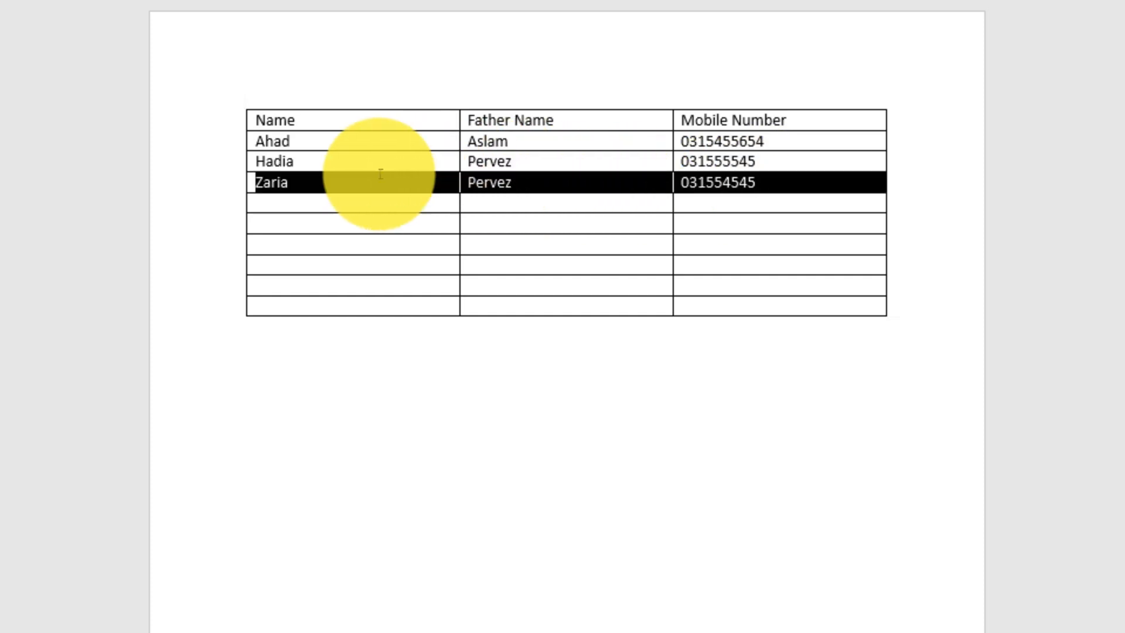
pyautogui.rightClick(261, 182)
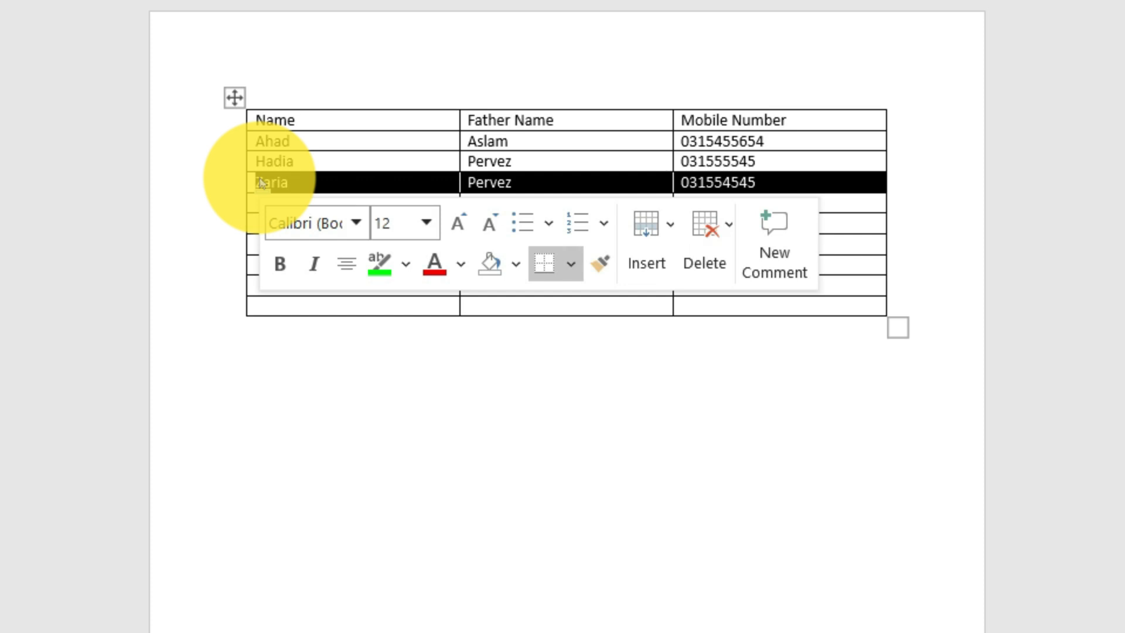
pyautogui.press('Delete')
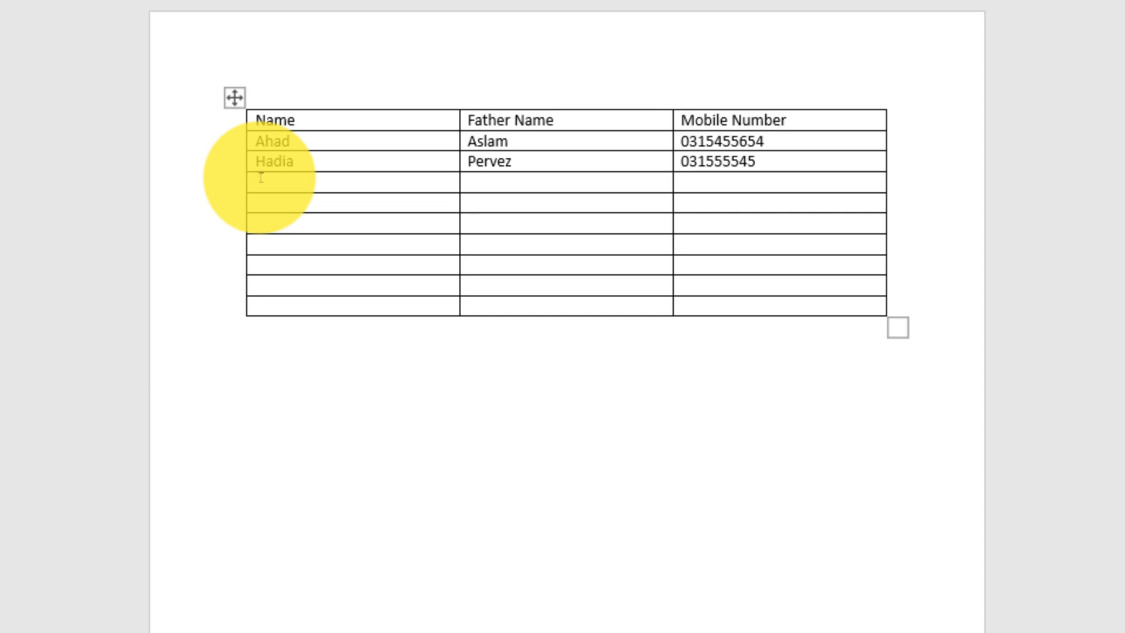
pyautogui.hotkey('ctrl', 'z')
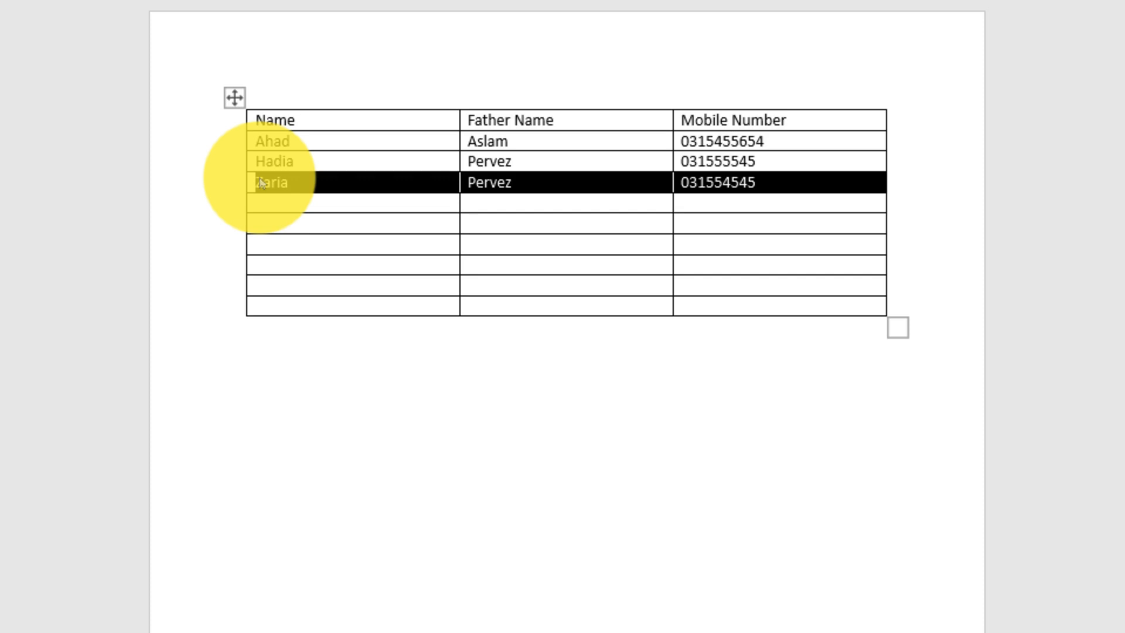
pyautogui.press('Delete')
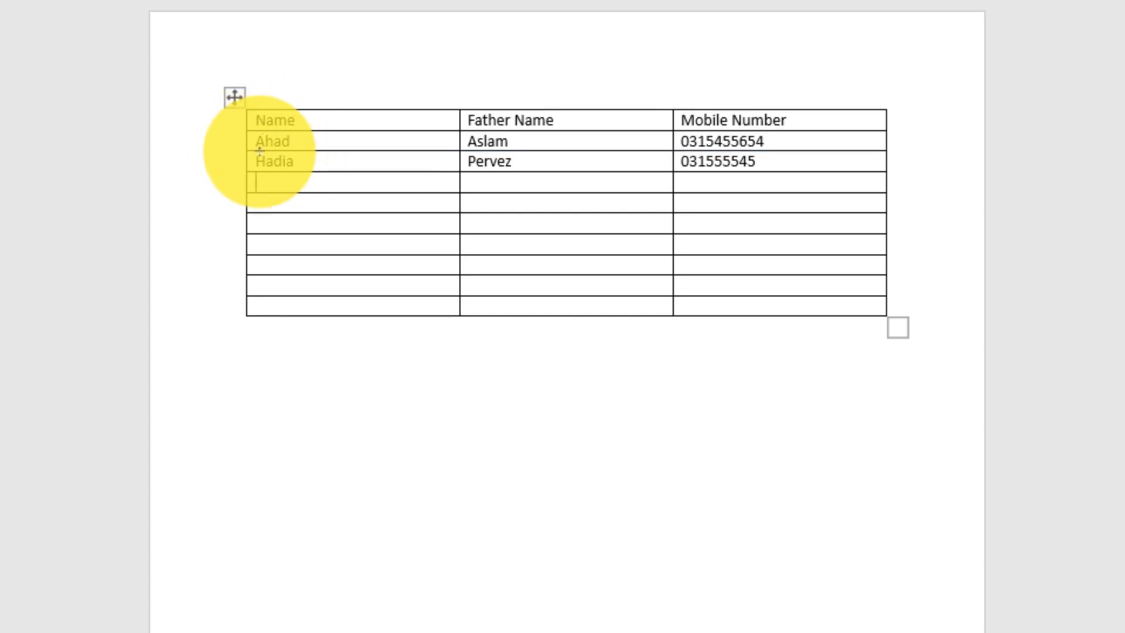
# Step: Copy the table's third row and paste its contents into the empty fourth row
pyautogui.moveTo(258, 163); pyautogui.dragTo(740, 155)
pyautogui.hotkey('ctrl', 'c')
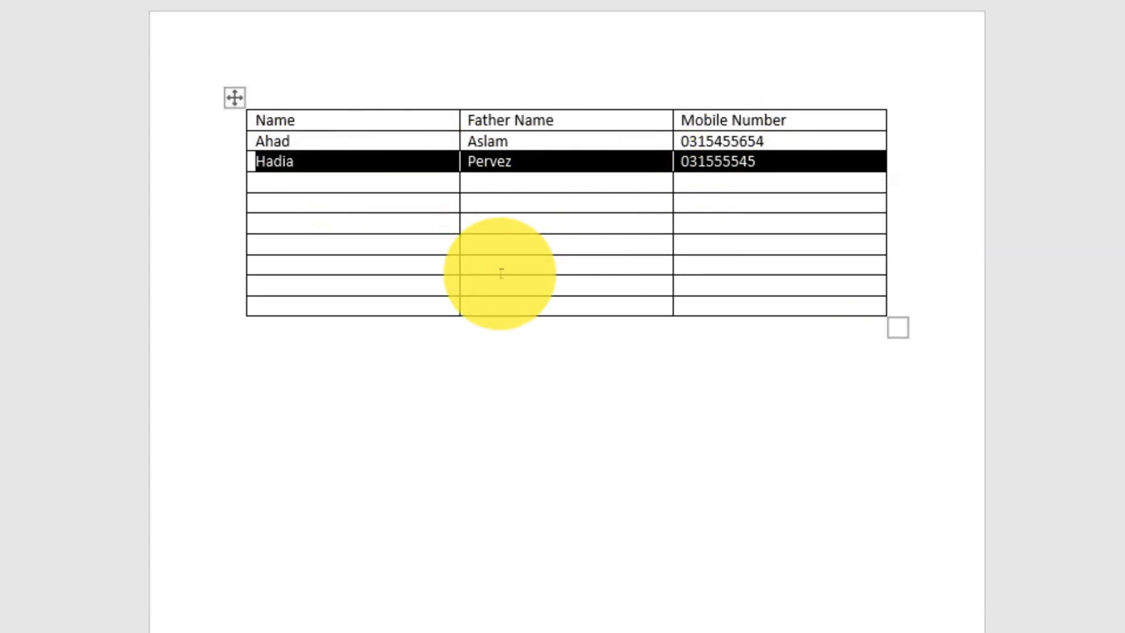
pyautogui.click(289, 181)
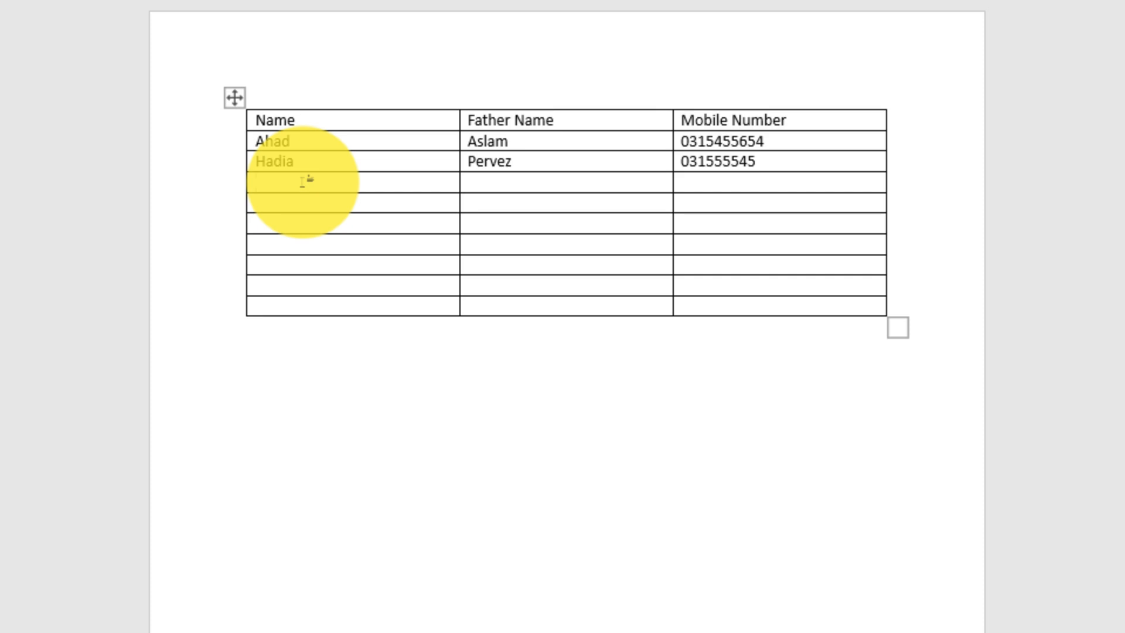
pyautogui.hotkey('ctrl', 'v')
# Step: Try pasting the copied row into all six remaining empty rows at once, and undo that paste
pyautogui.moveTo(305, 204); pyautogui.dragTo(738, 297)
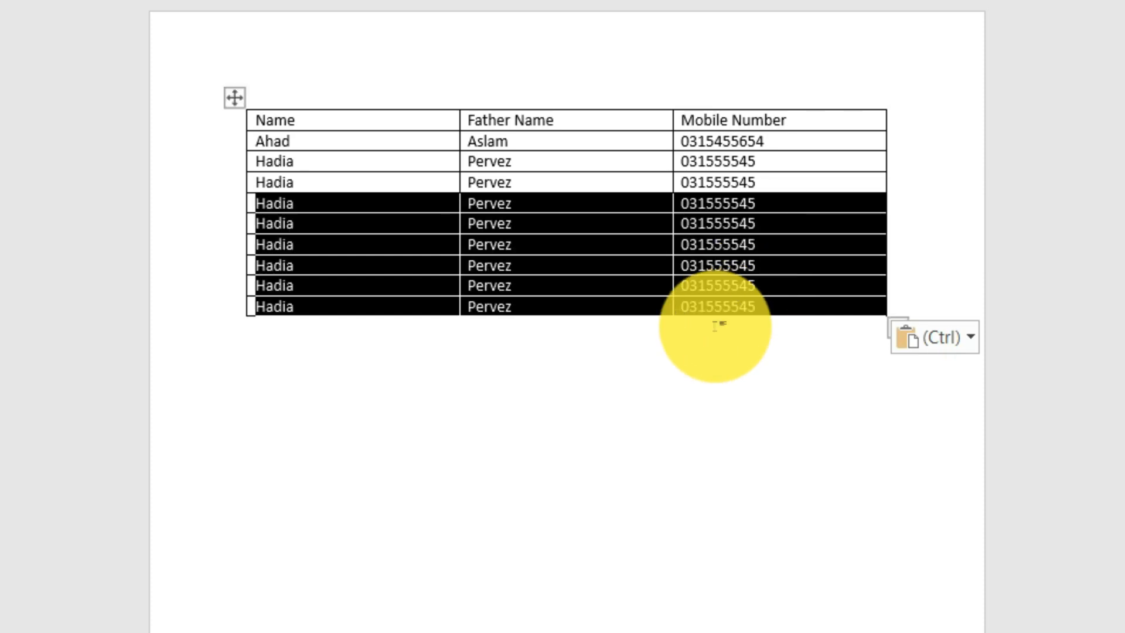
pyautogui.click(713, 346)
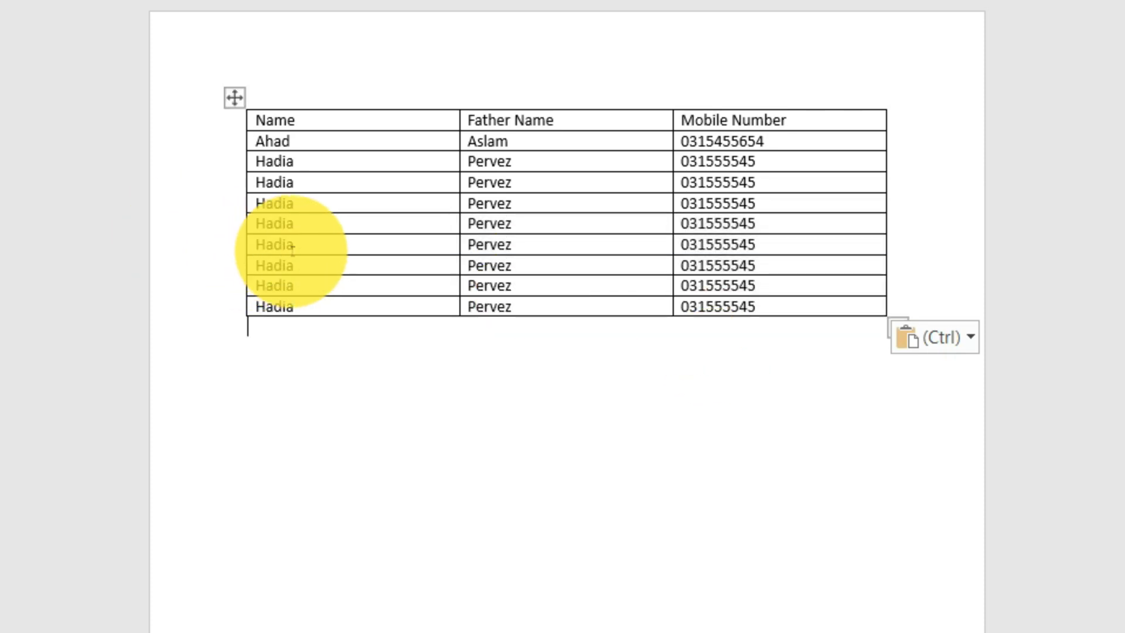
pyautogui.hotkey('ctrl', 'z')
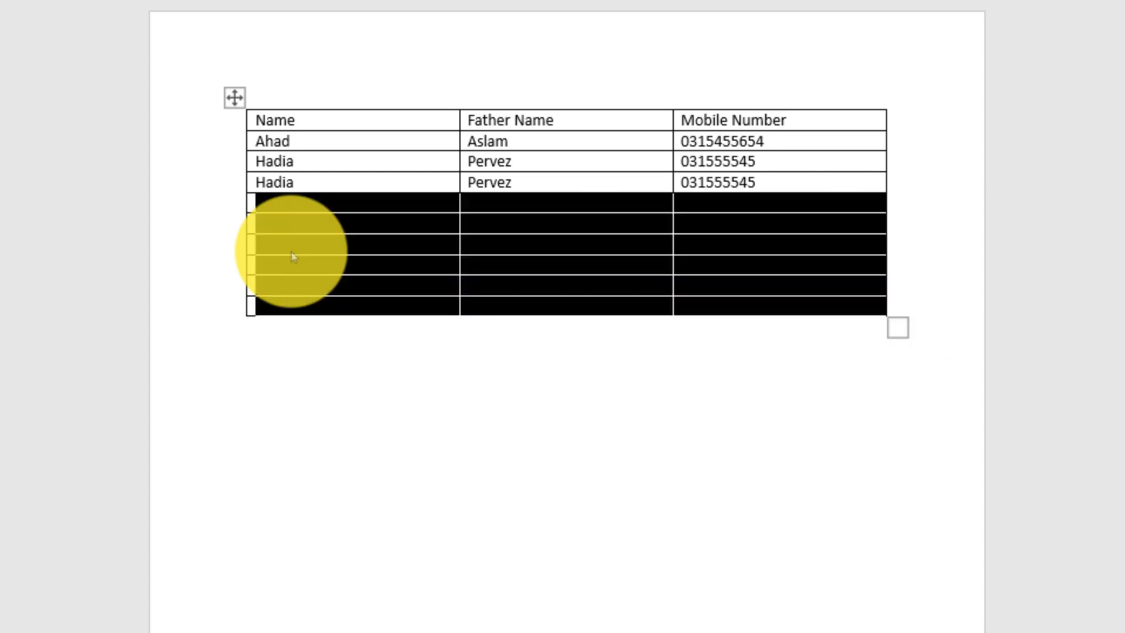
# Step: Fill the table's six remaining empty rows with the copied row in a single paste
pyautogui.click(273, 226)
pyautogui.moveTo(274, 204); pyautogui.dragTo(749, 315)
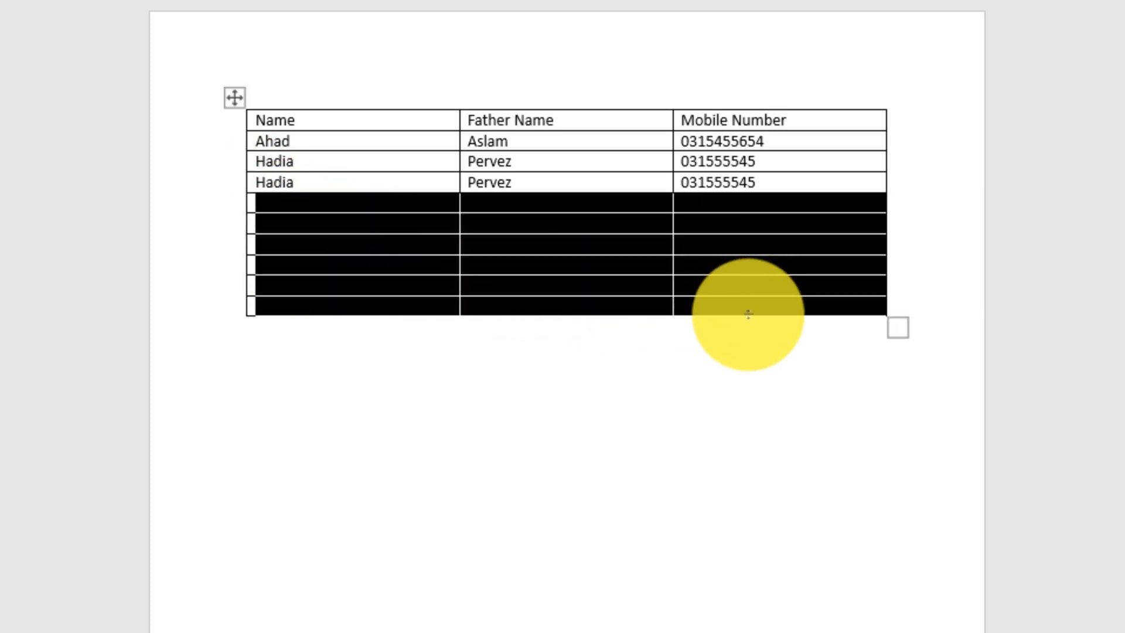
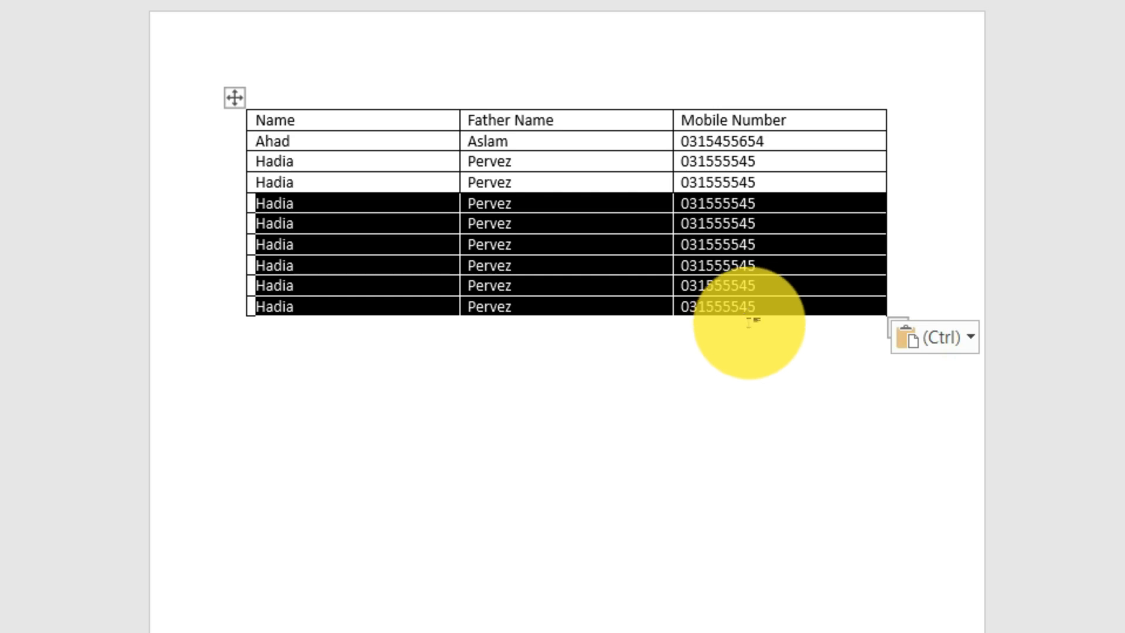
pyautogui.click(756, 326)
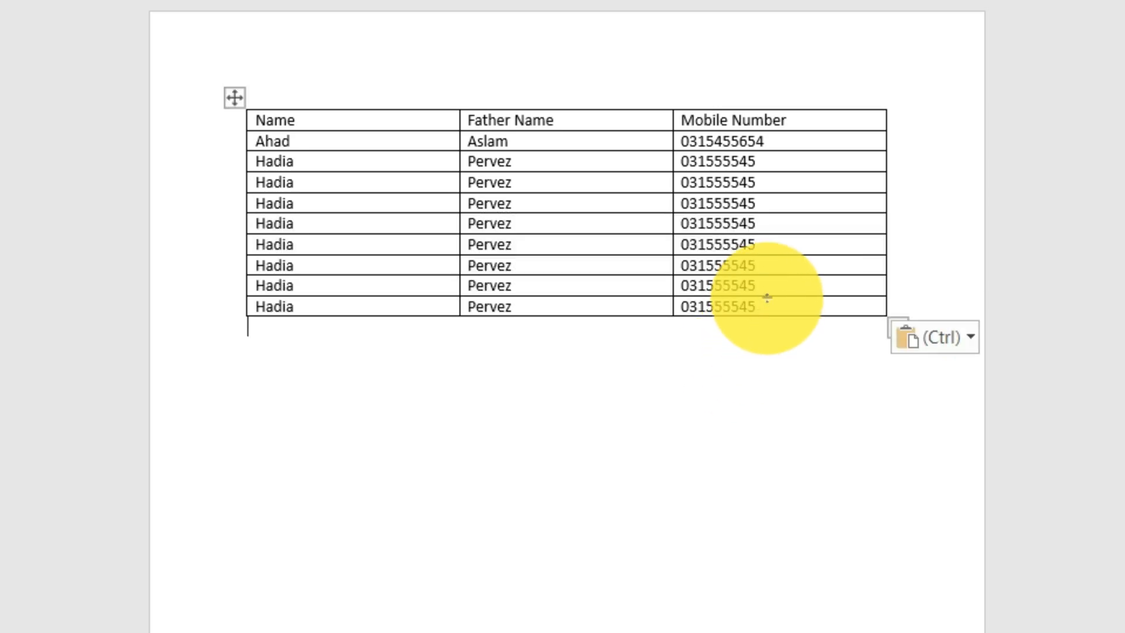
pyautogui.click(770, 309)
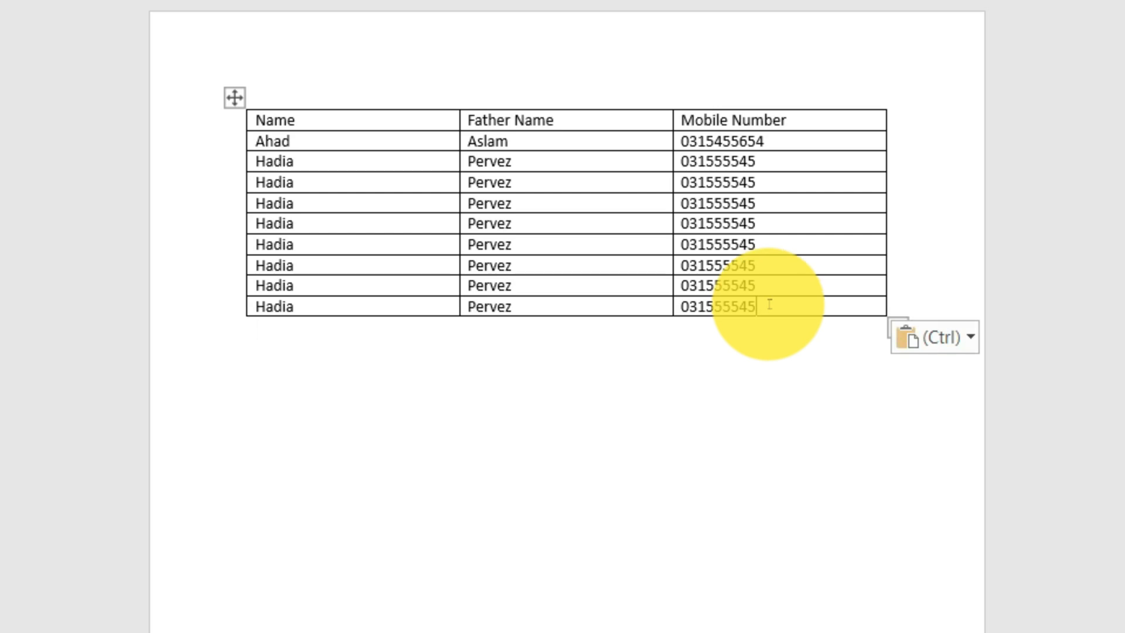
# Step: Insert one new column to the right of the Mobile Number column
pyautogui.click(787, 142)
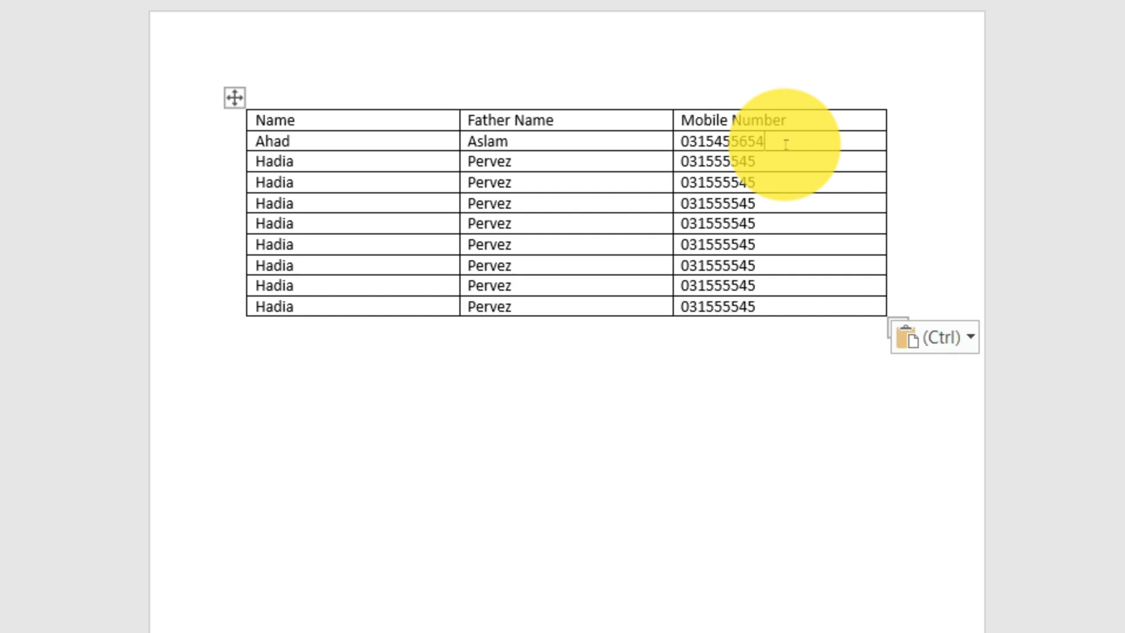
pyautogui.rightClick(786, 145)
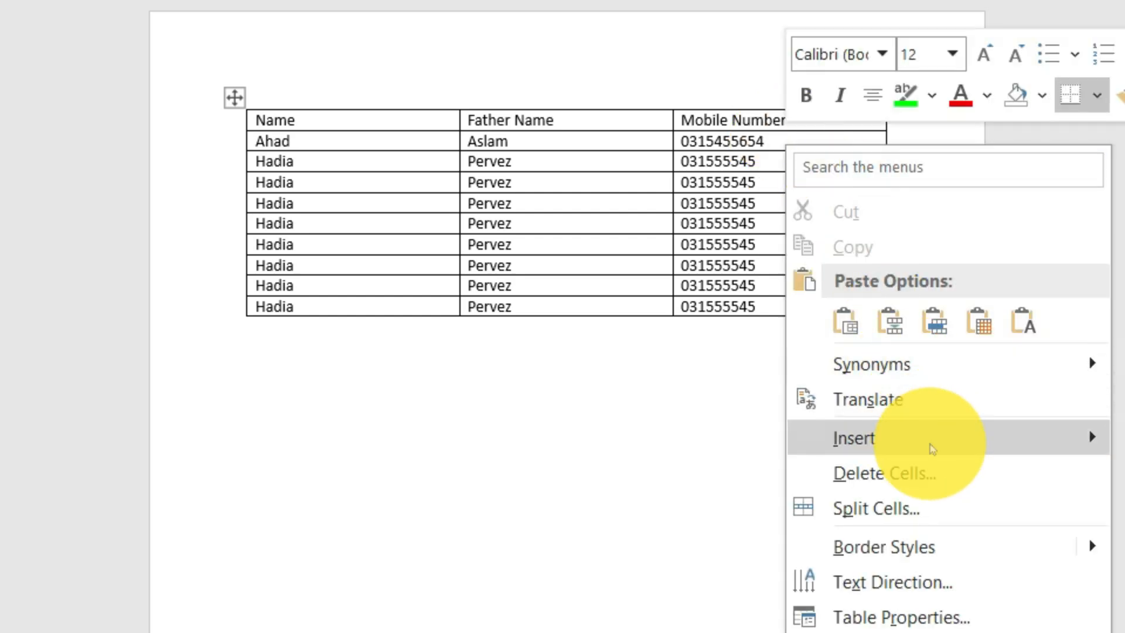
pyautogui.moveTo(970, 455)
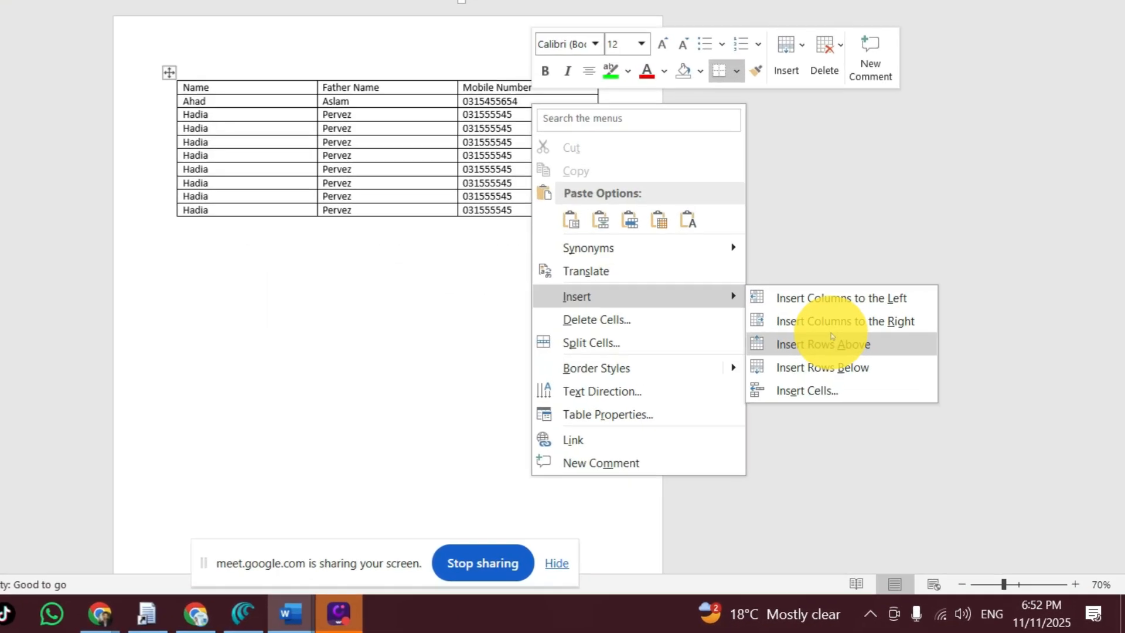
pyautogui.click(901, 408)
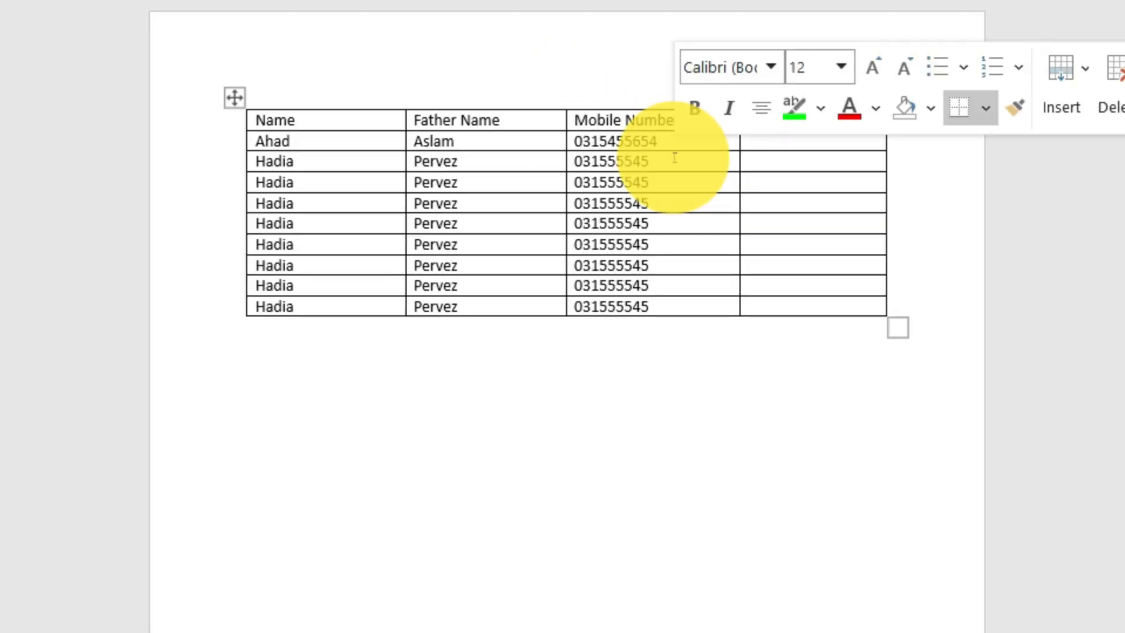
# Step: Insert one new column to the left of the Mobile Number column
pyautogui.rightClick(675, 157)
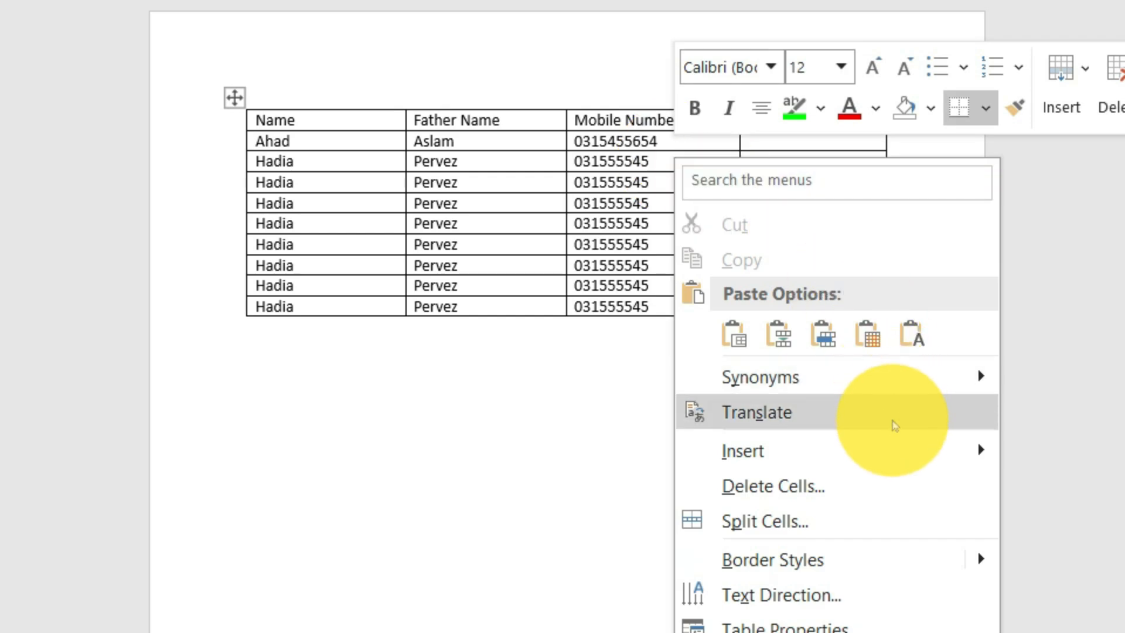
pyautogui.moveTo(907, 464)
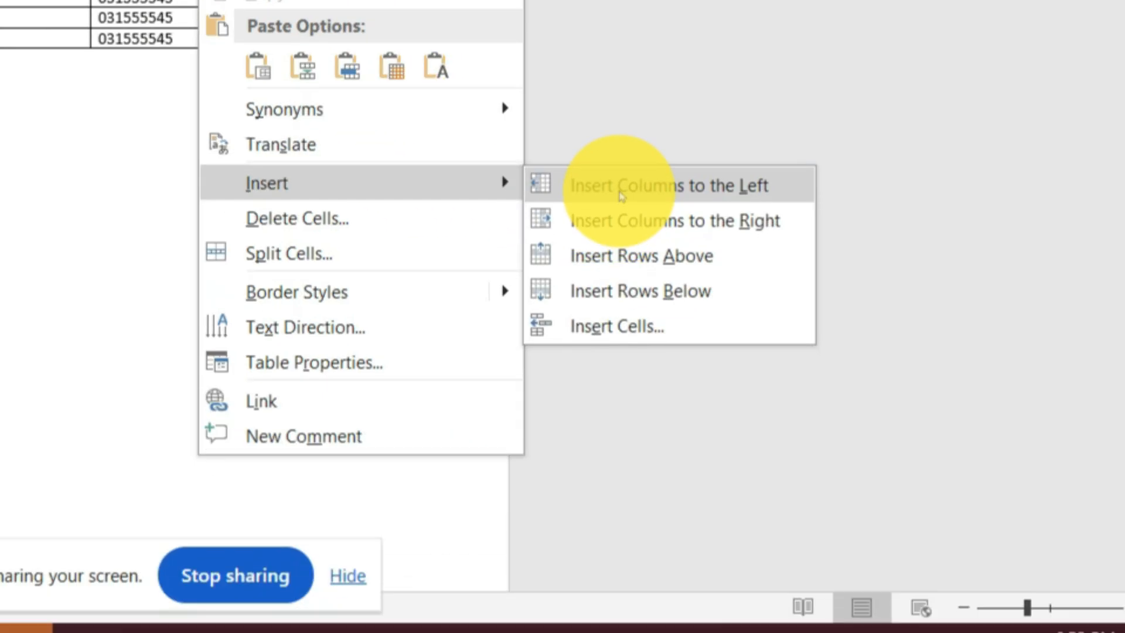
pyautogui.click(1090, 455)
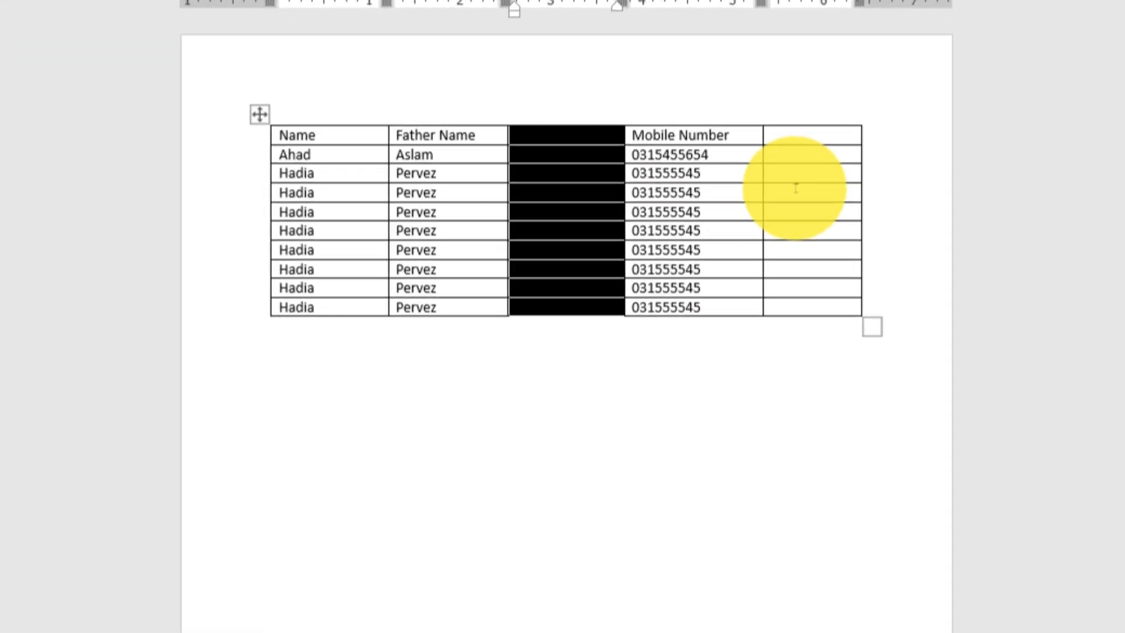
pyautogui.click(690, 246)
# Step: Insert two columns at once to the right of the table, based on cells selected across its last two columns
pyautogui.moveTo(783, 121); pyautogui.dragTo(710, 123)
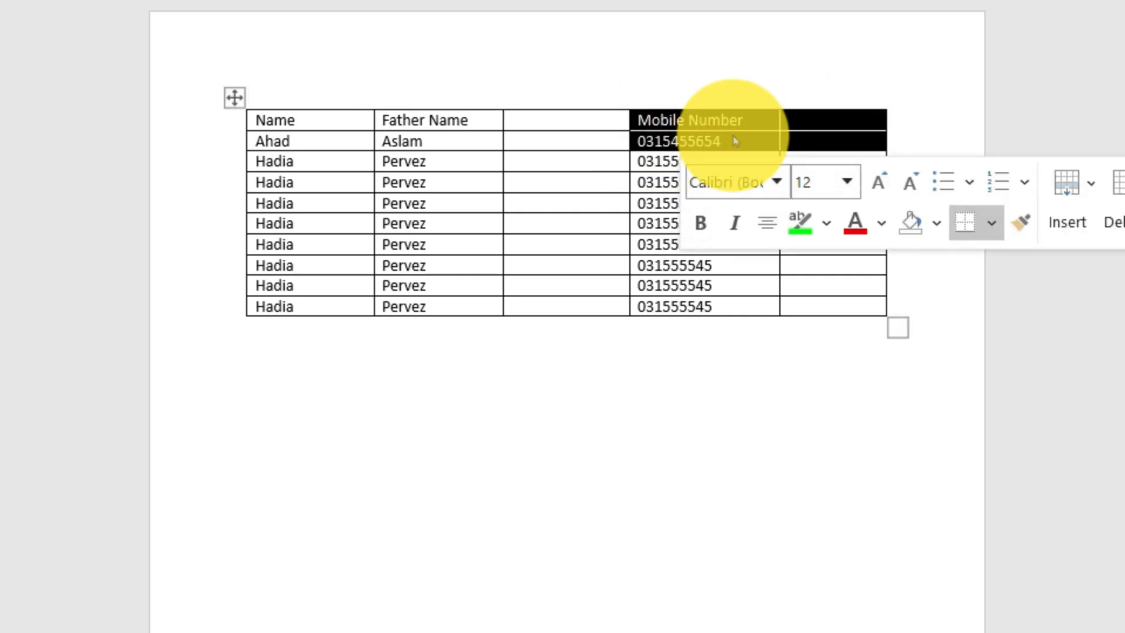
pyautogui.rightClick(735, 141)
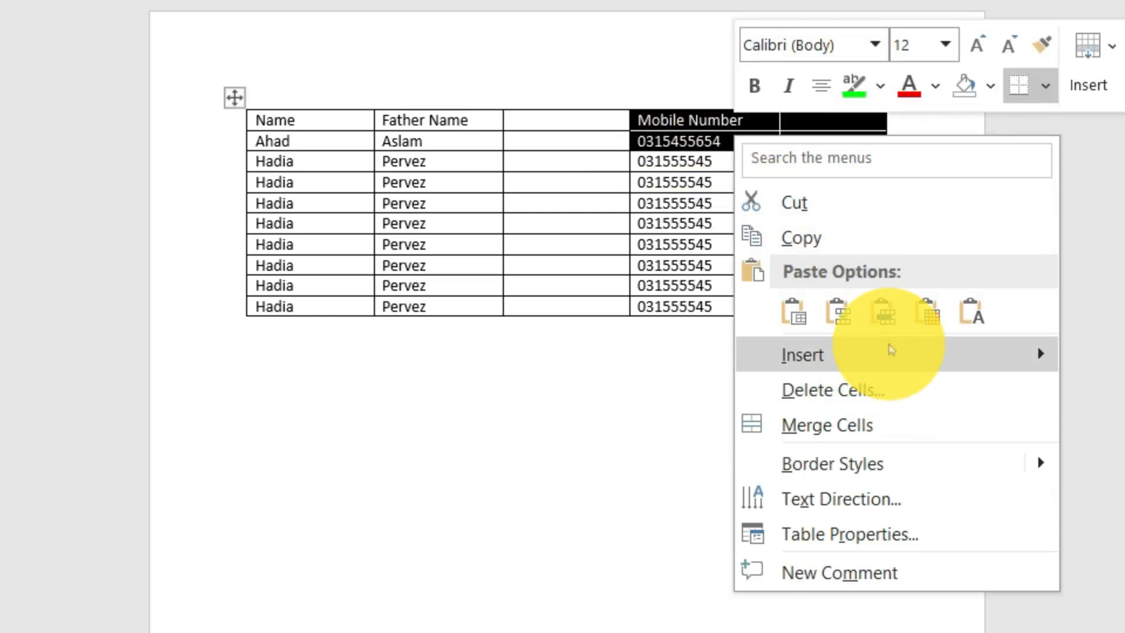
pyautogui.moveTo(893, 350)
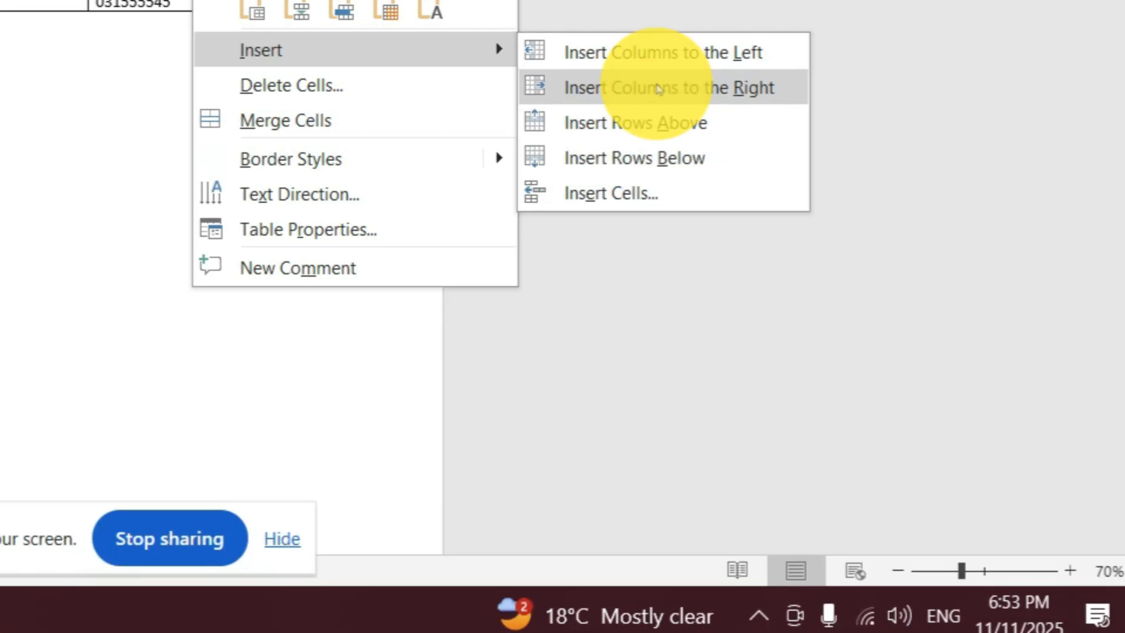
pyautogui.click(1099, 392)
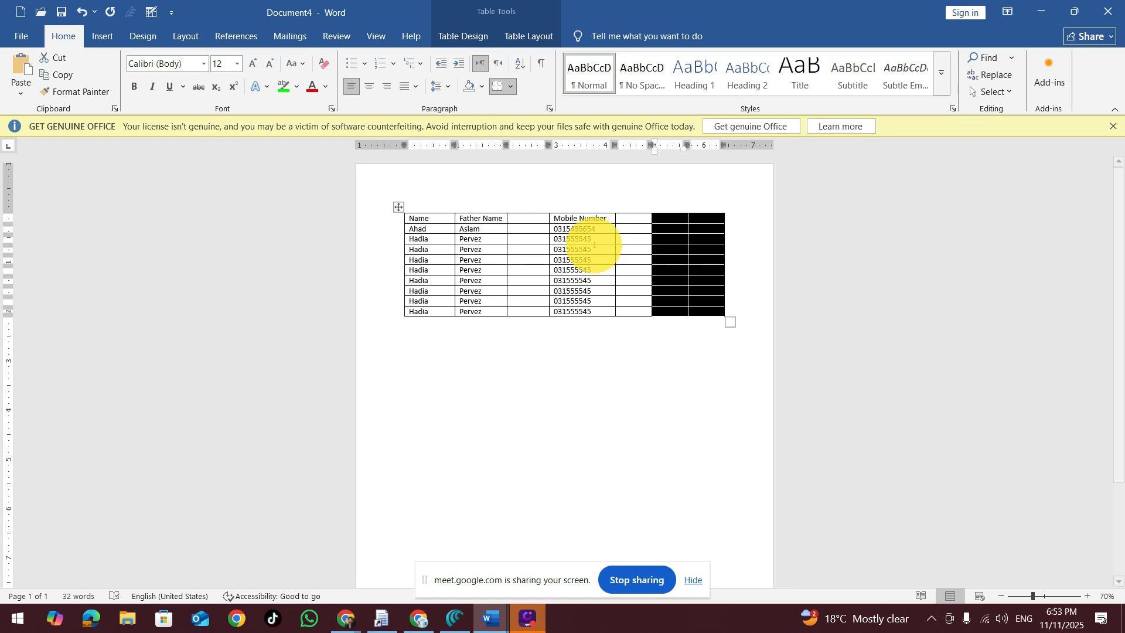
# Step: Delete the two selected empty columns and widen the table back towards the page's right margin
pyautogui.press('BackSpace')
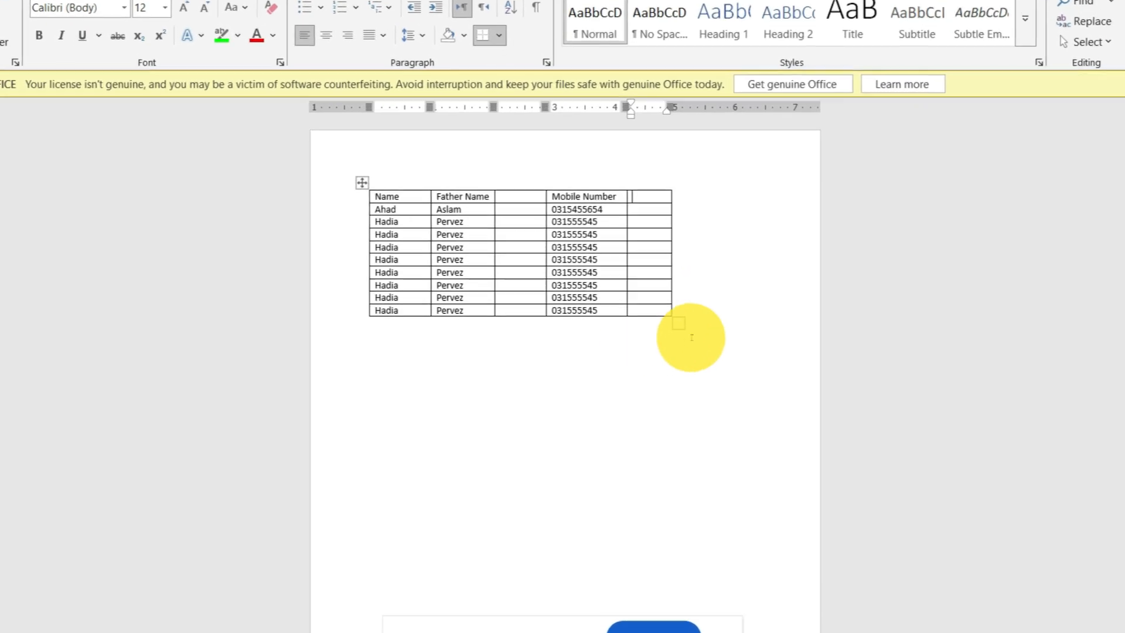
pyautogui.moveTo(678, 322); pyautogui.dragTo(749, 323)
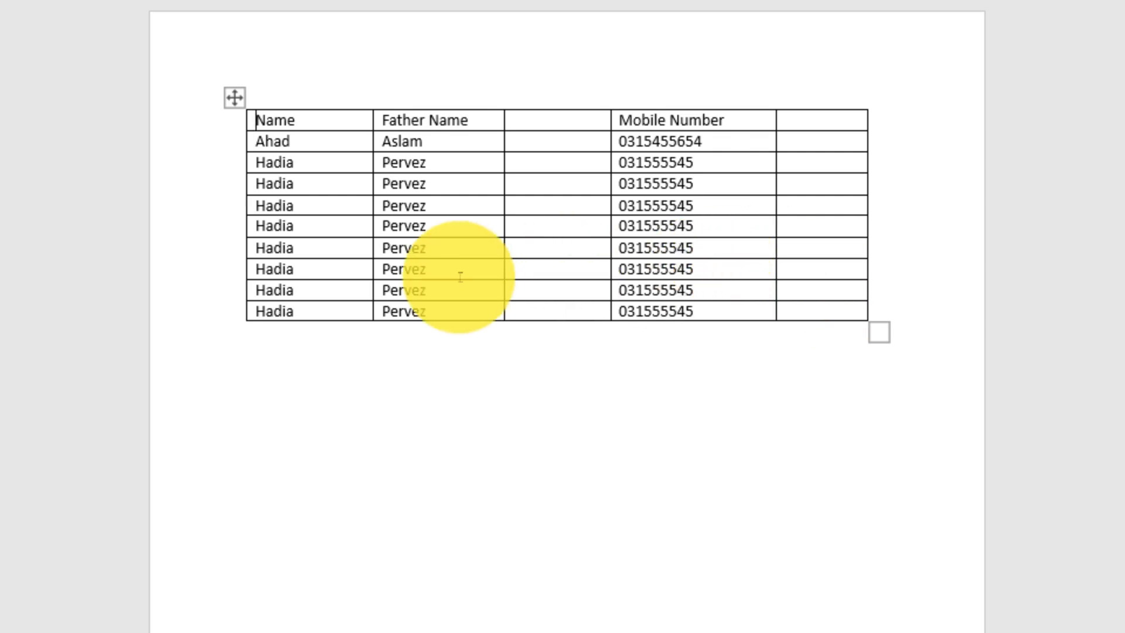
# Step: Insert one empty row above the table's last row
pyautogui.rightClick(831, 312)
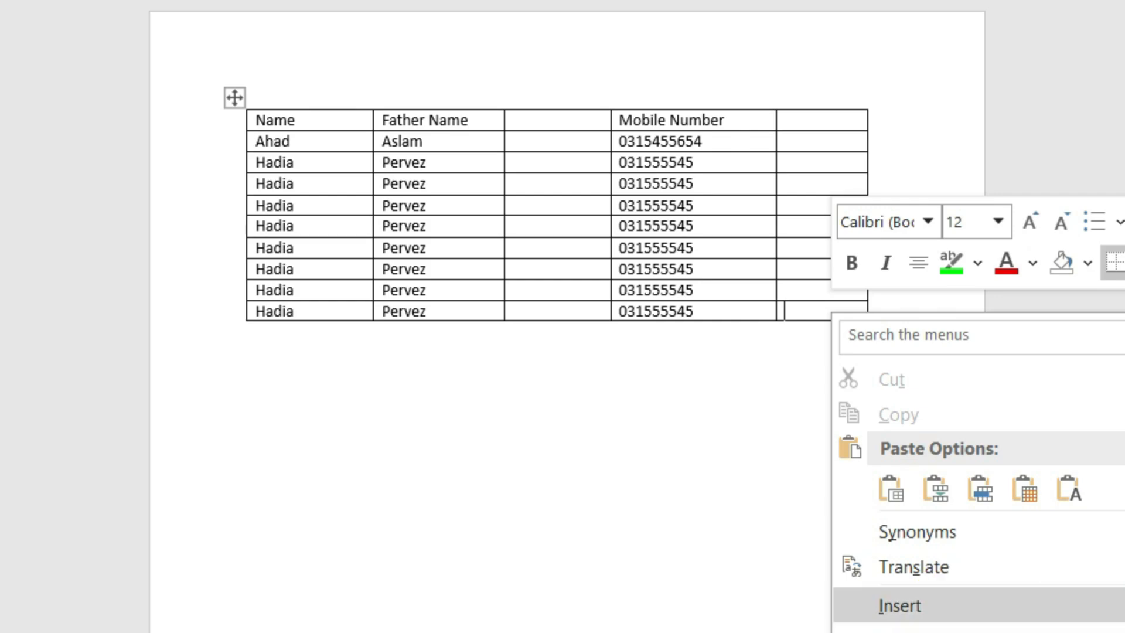
pyautogui.moveTo(964, 616)
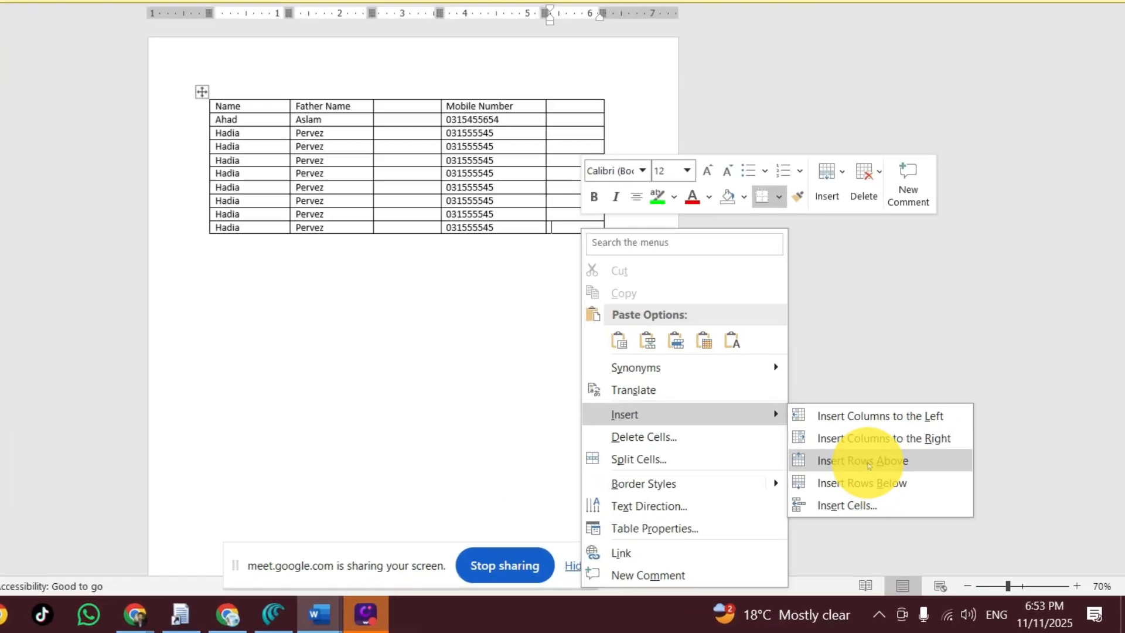
pyautogui.click(970, 536)
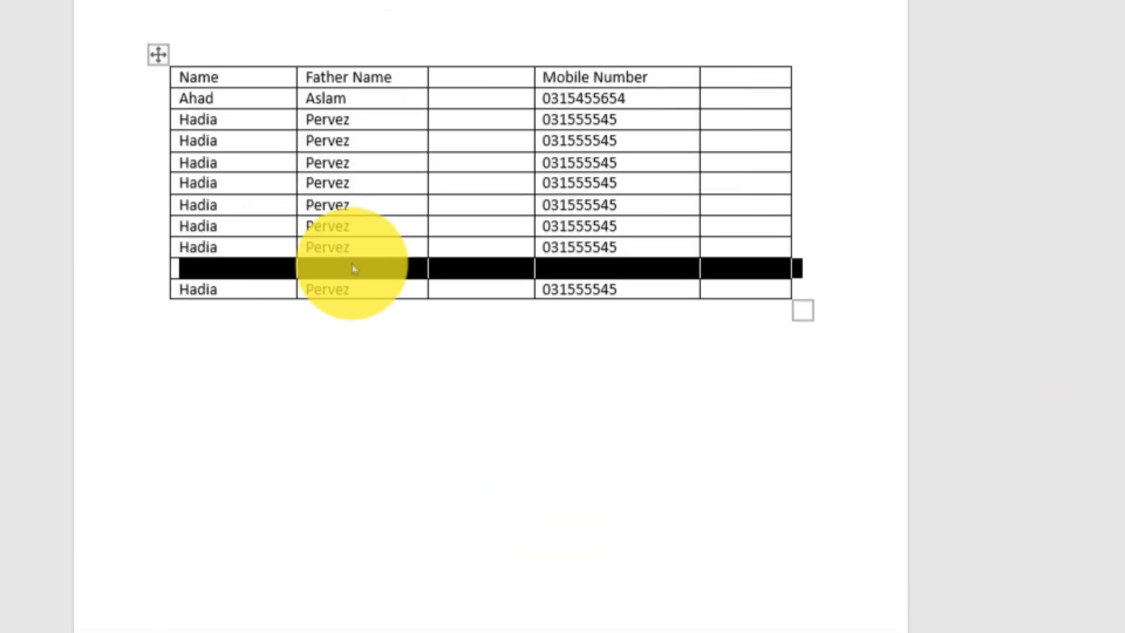
pyautogui.click(69, 110)
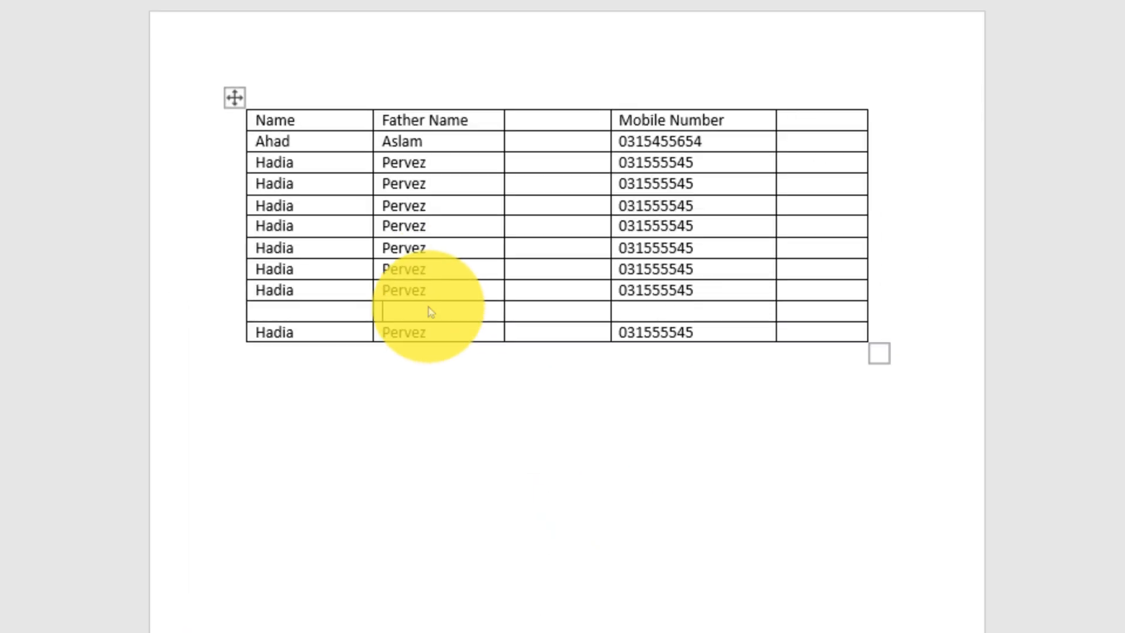
# Step: Insert one empty row below the table's last row
pyautogui.rightClick(791, 337)
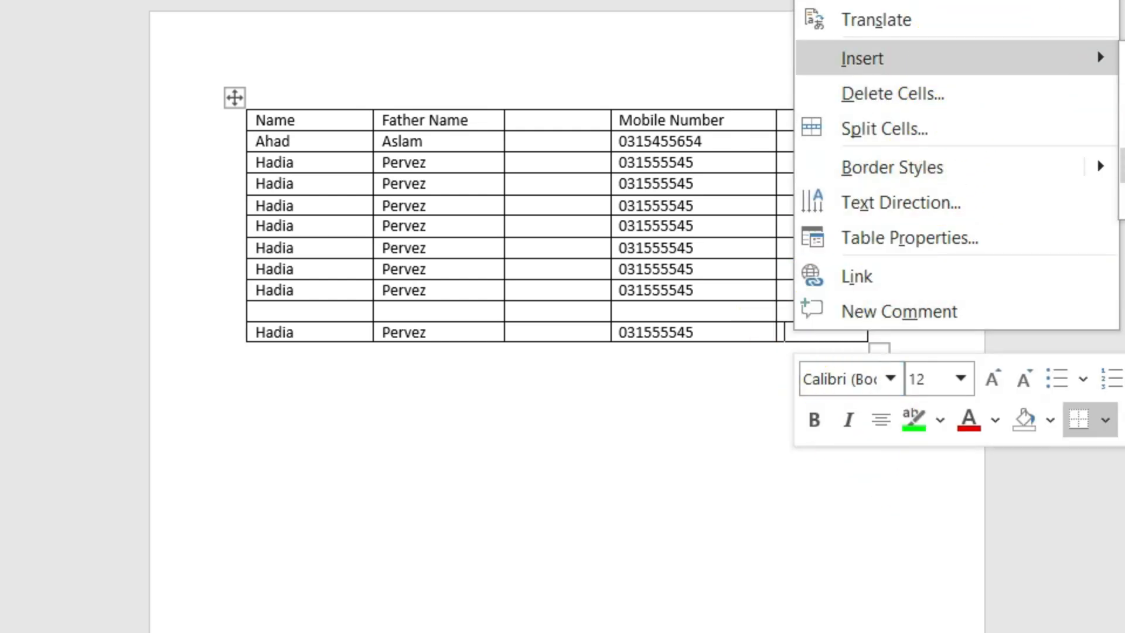
pyautogui.moveTo(1102, 58)
pyautogui.click(1124, 163)
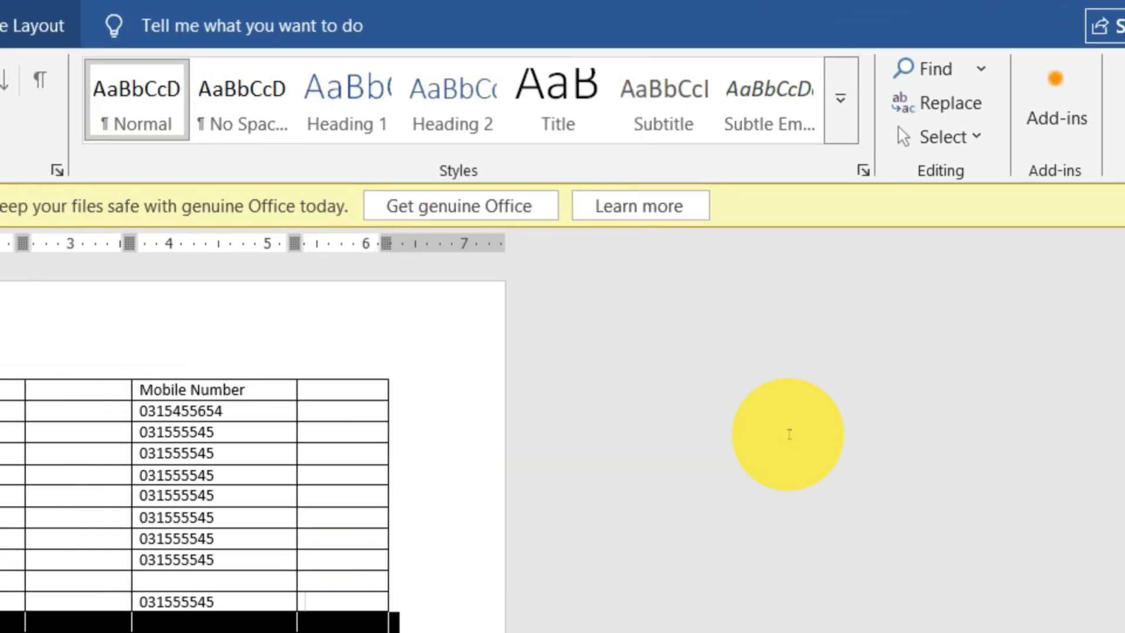
pyautogui.click(467, 523)
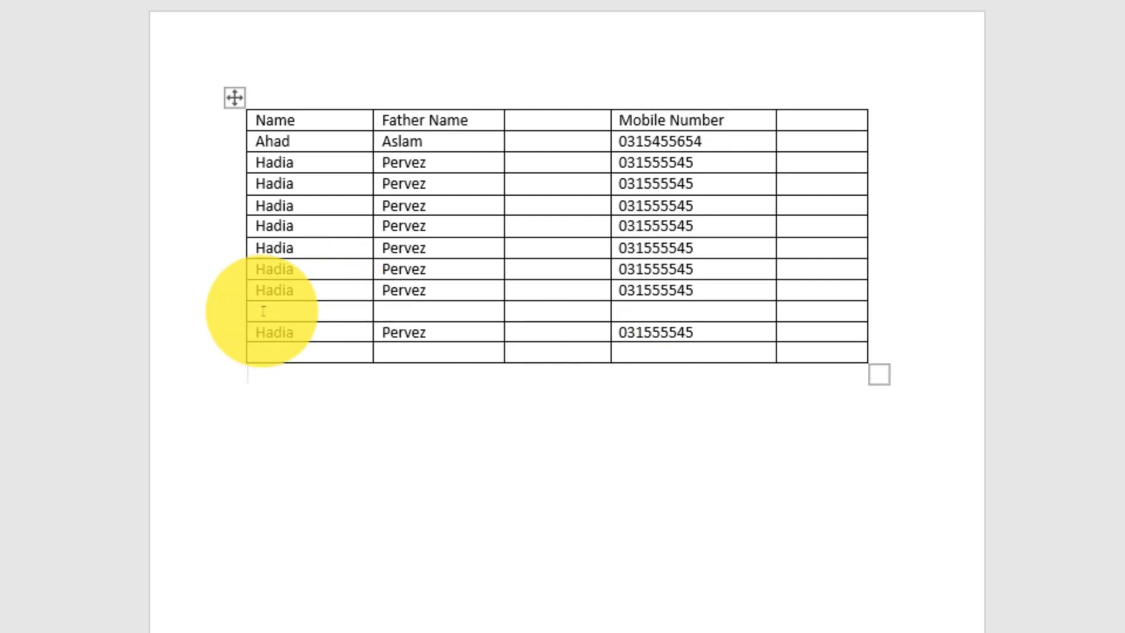
# Step: Insert three empty rows at once below the table's last three rows
pyautogui.moveTo(48, 432); pyautogui.dragTo(344, 467)
pyautogui.moveTo(559, 346); pyautogui.dragTo(799, 343)
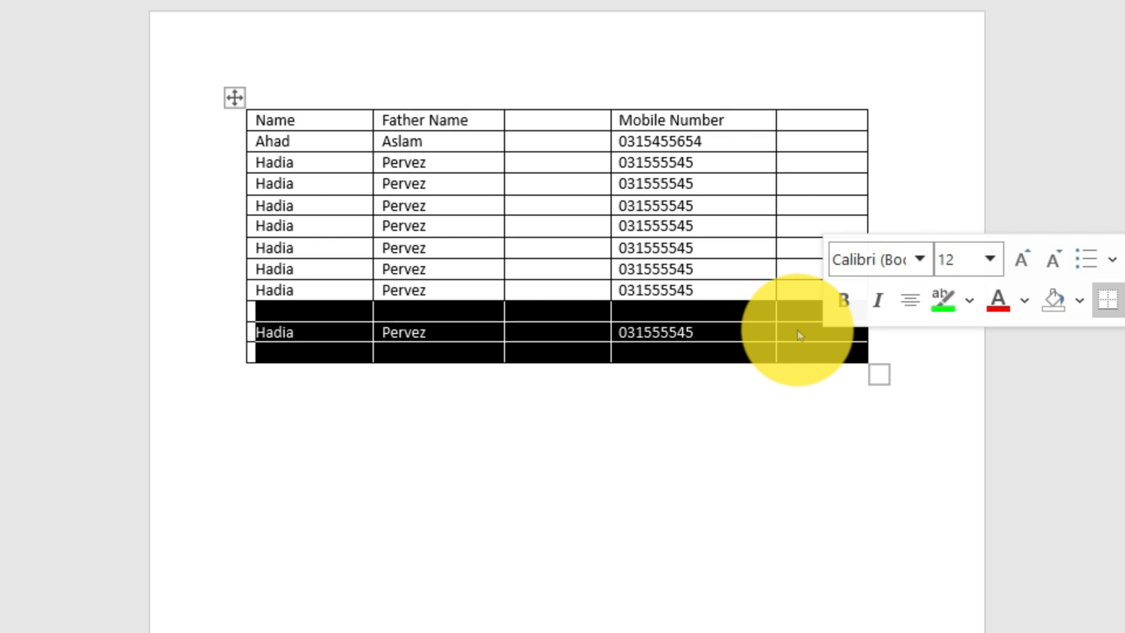
pyautogui.rightClick(799, 336)
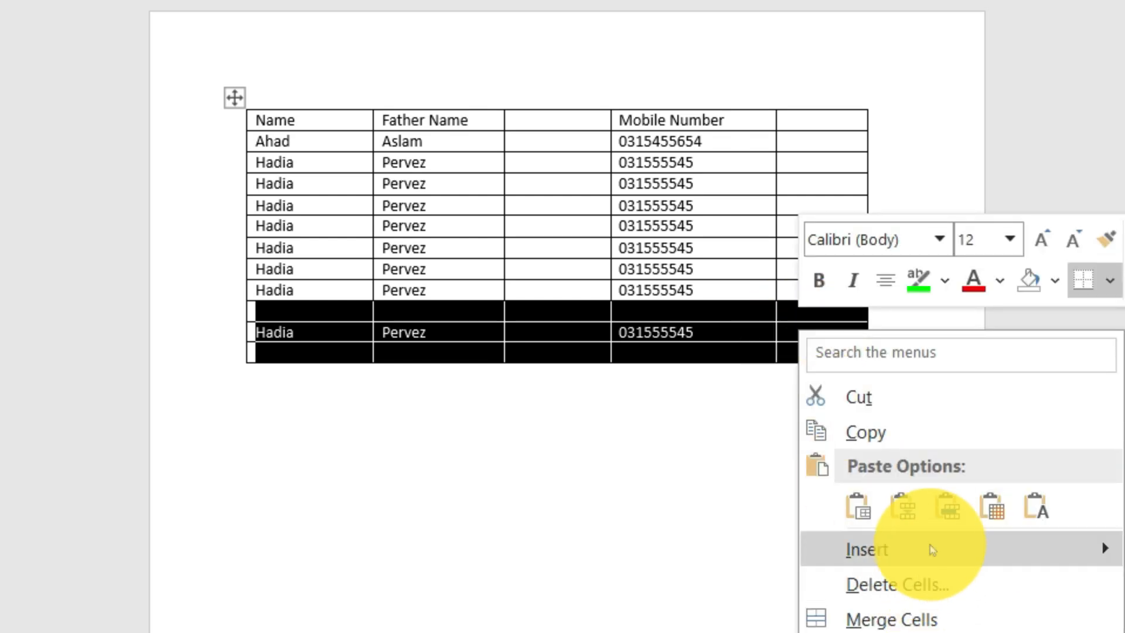
pyautogui.moveTo(933, 546)
pyautogui.click(897, 422)
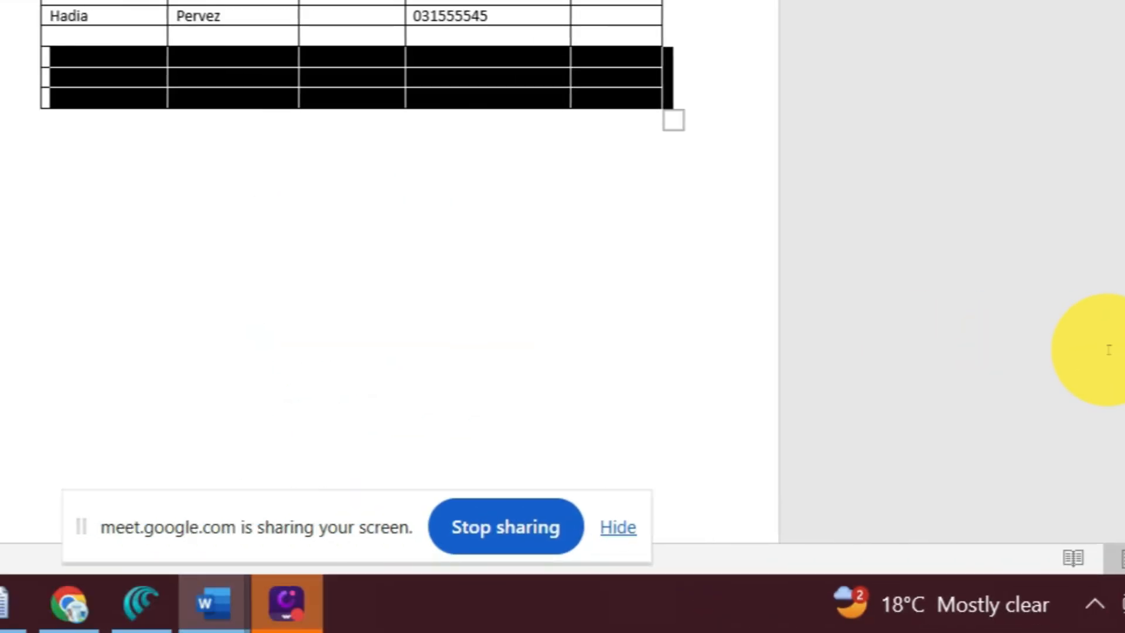